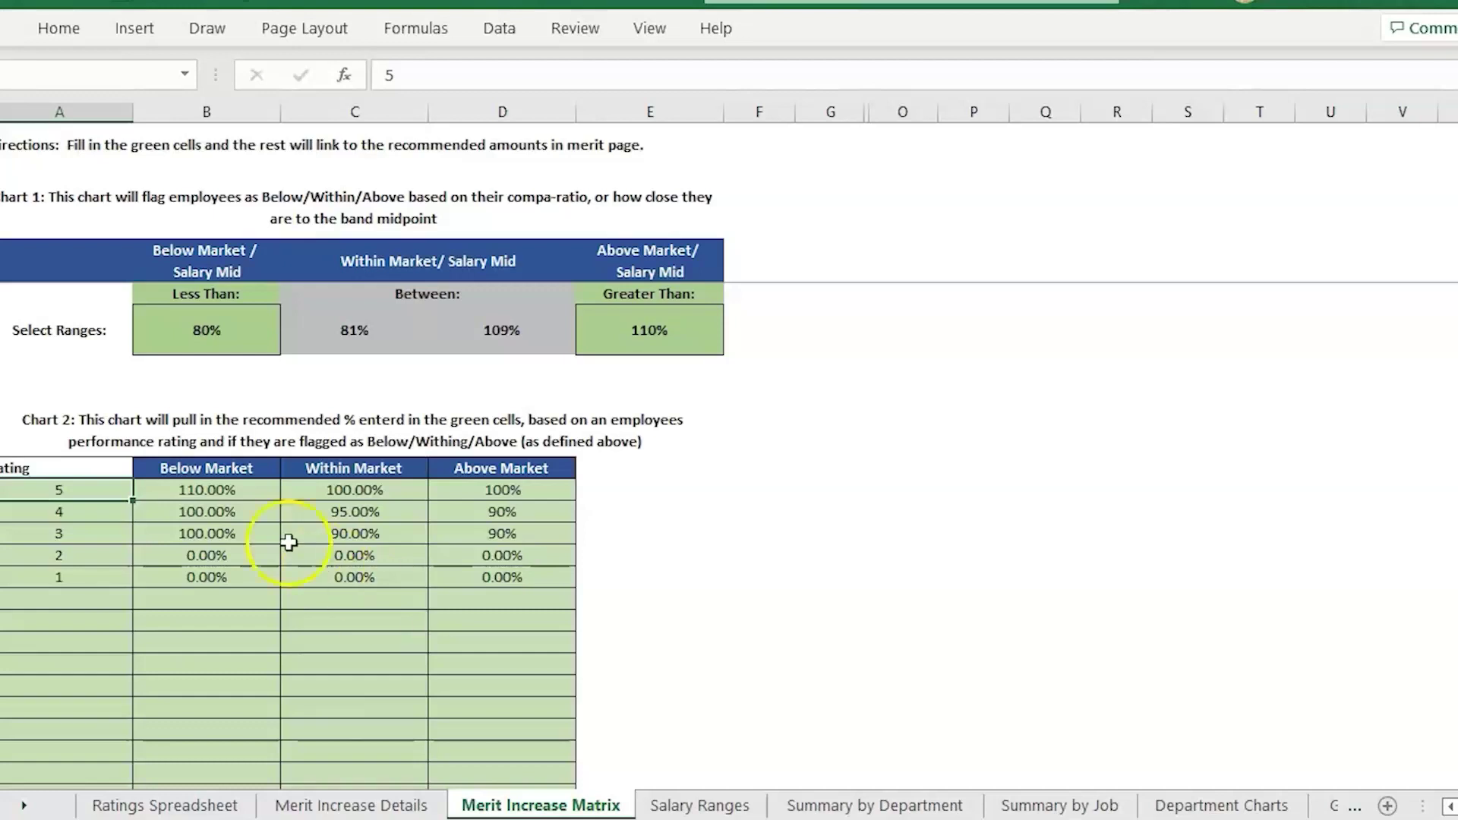
Step: Select the Rating header of chart 2 on the Merit Increase Matrix sheet
click(71, 467)
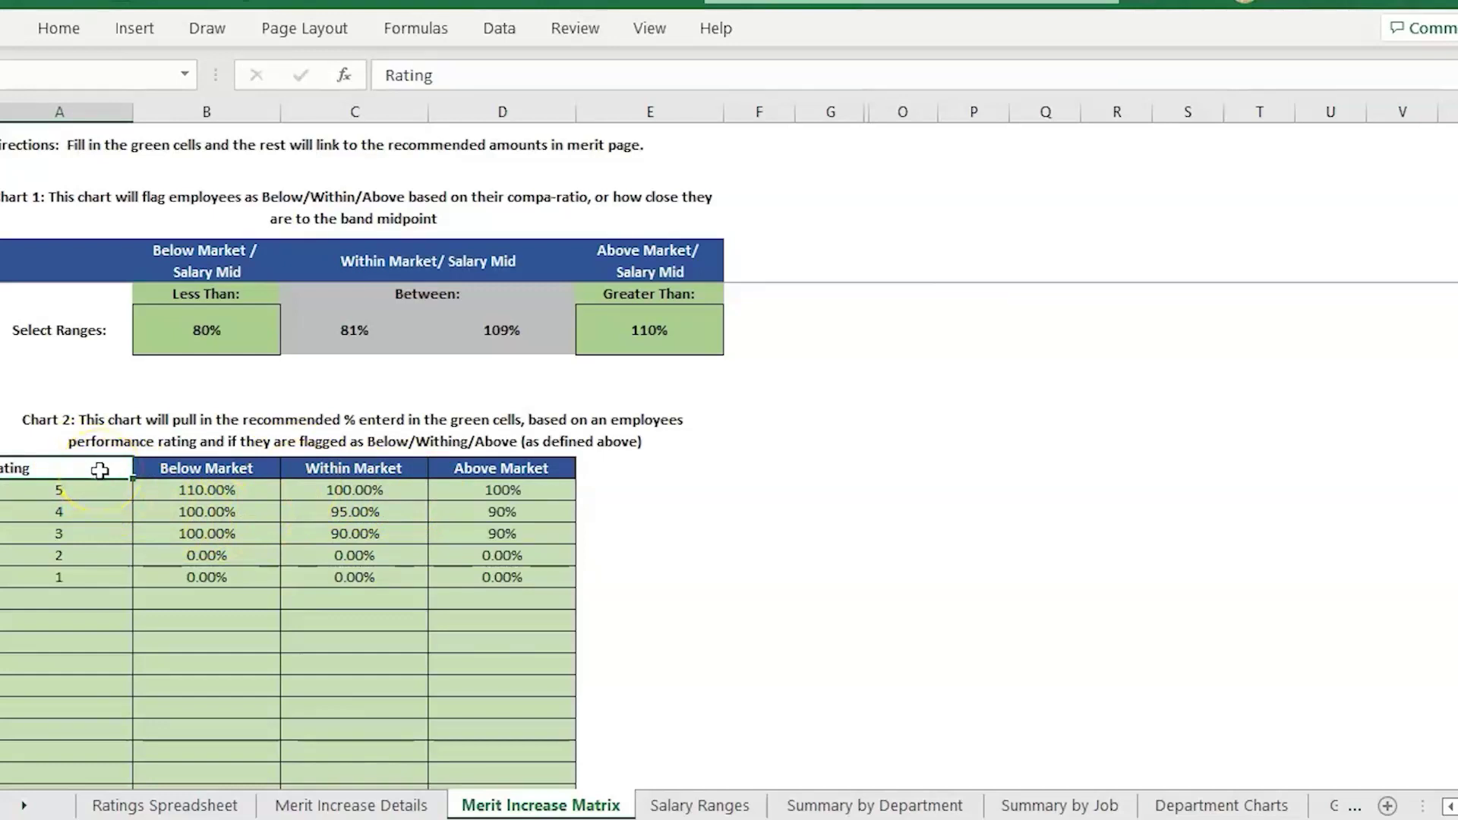
Step: On Merit Increase Details, scroll right to the HR Recommended Merit % column and select it
click(372, 807)
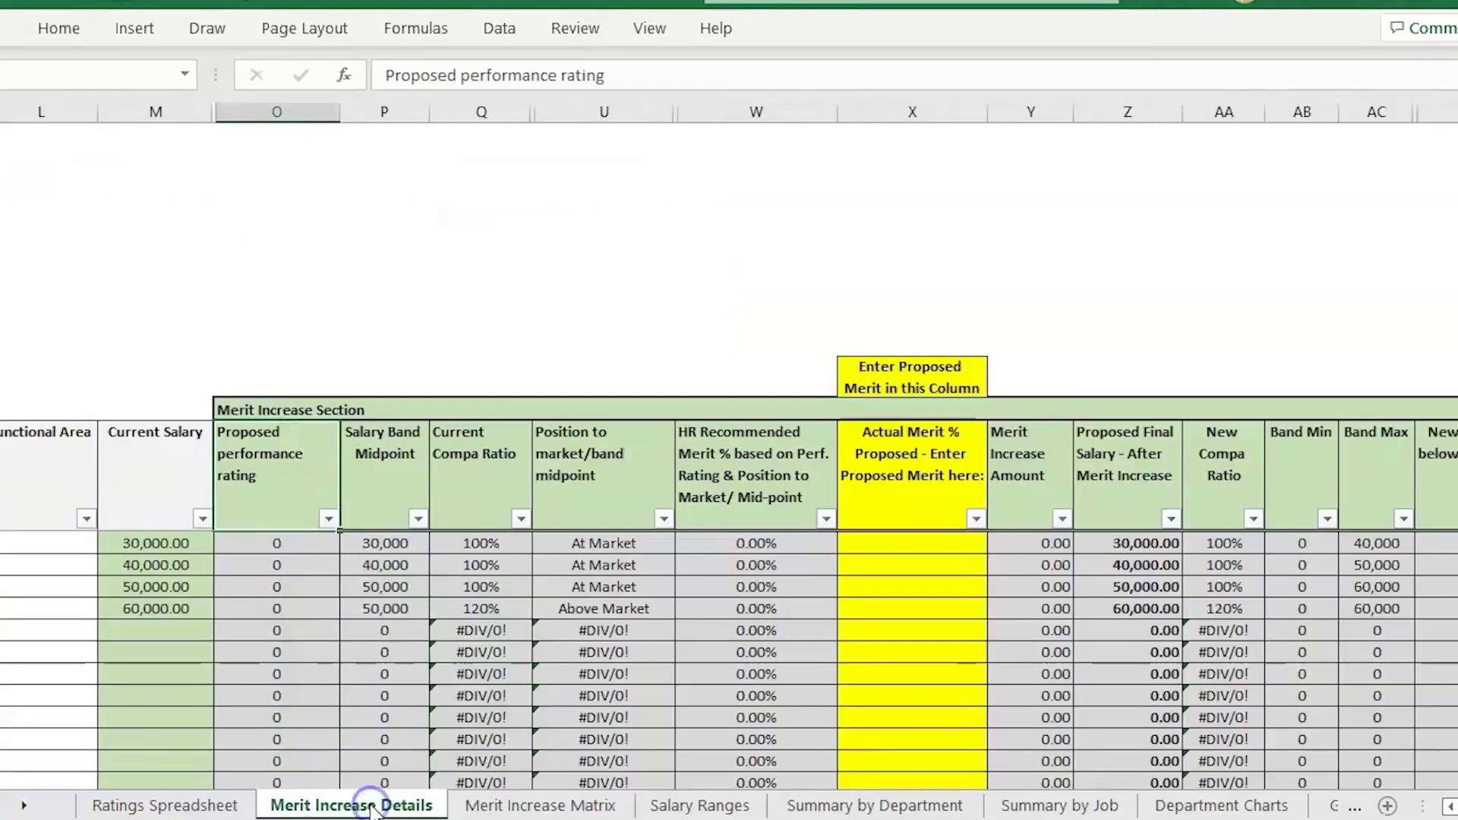
click(376, 445)
scroll(977, 97, left, 5)
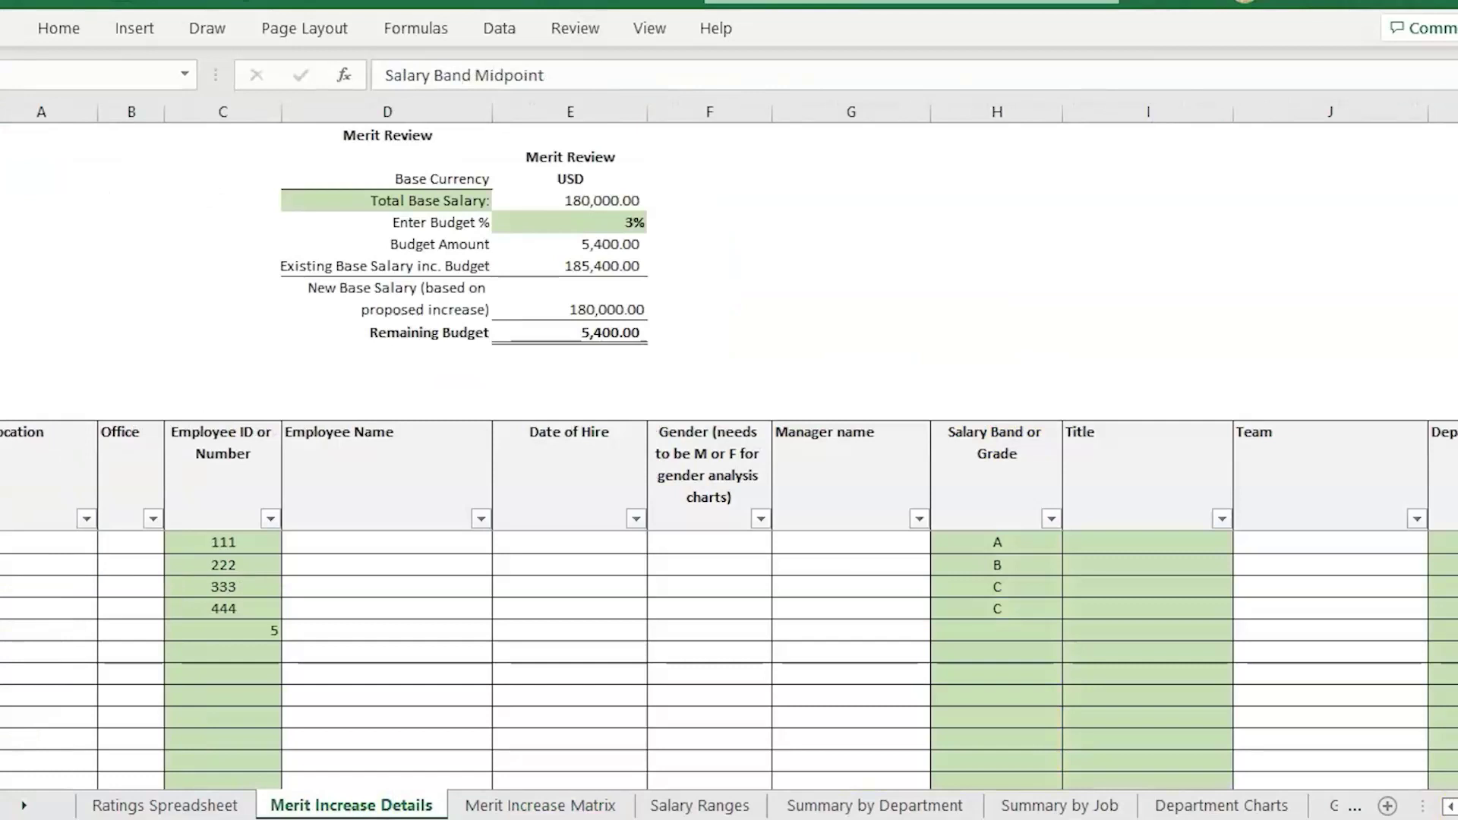
scroll(729, 447, right, 10)
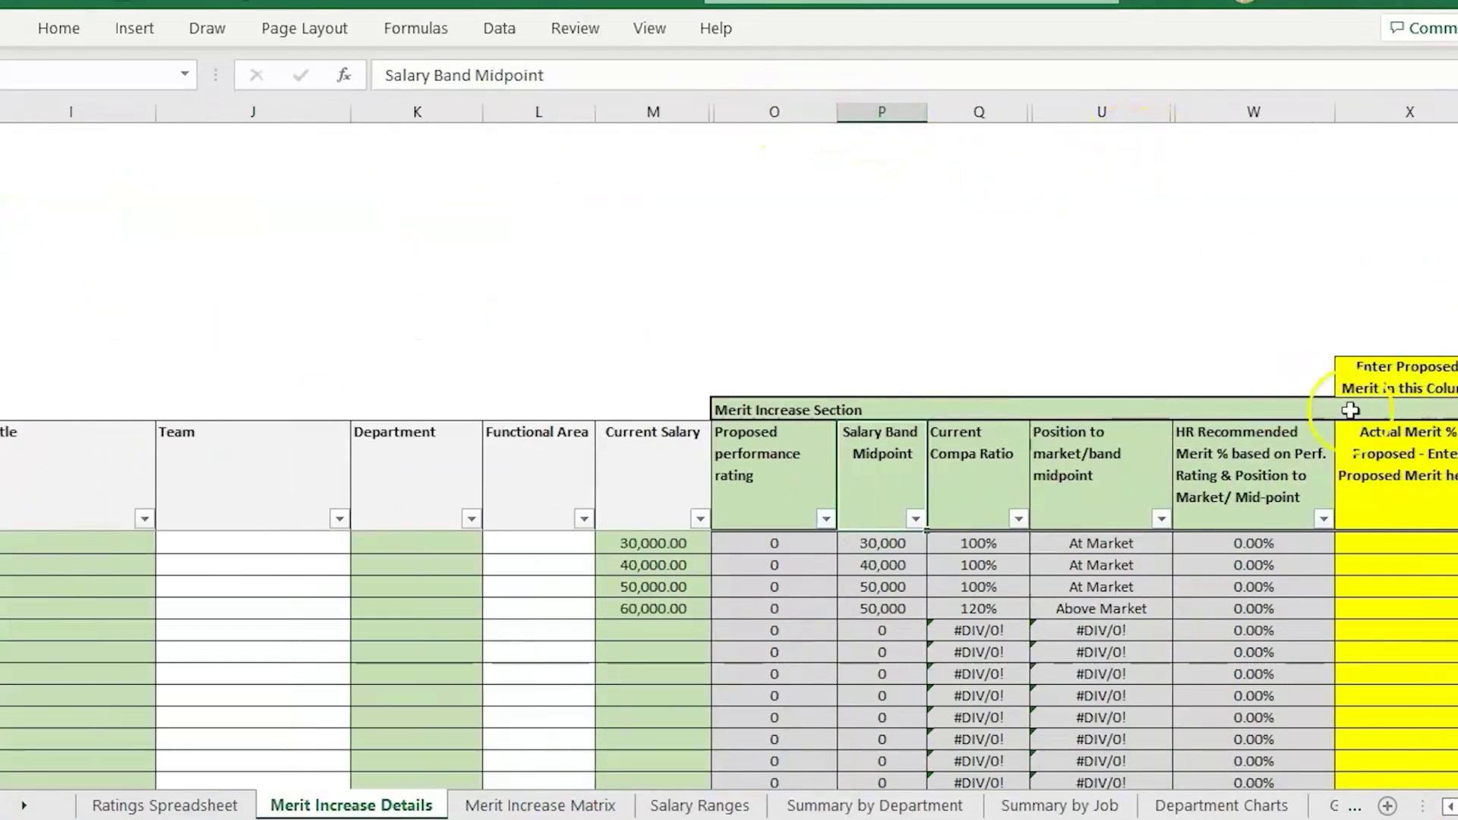
click(1270, 109)
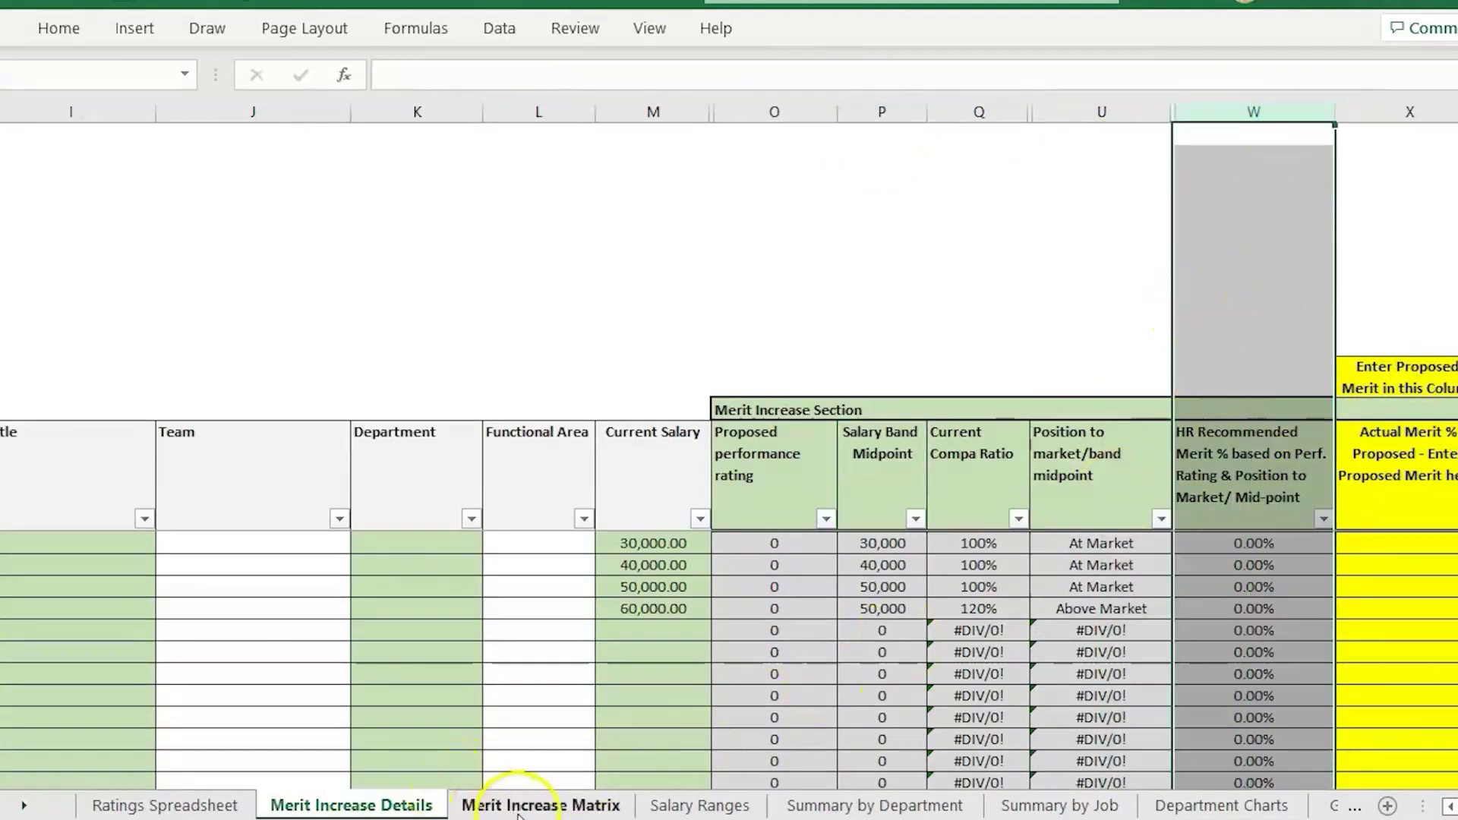
click(171, 809)
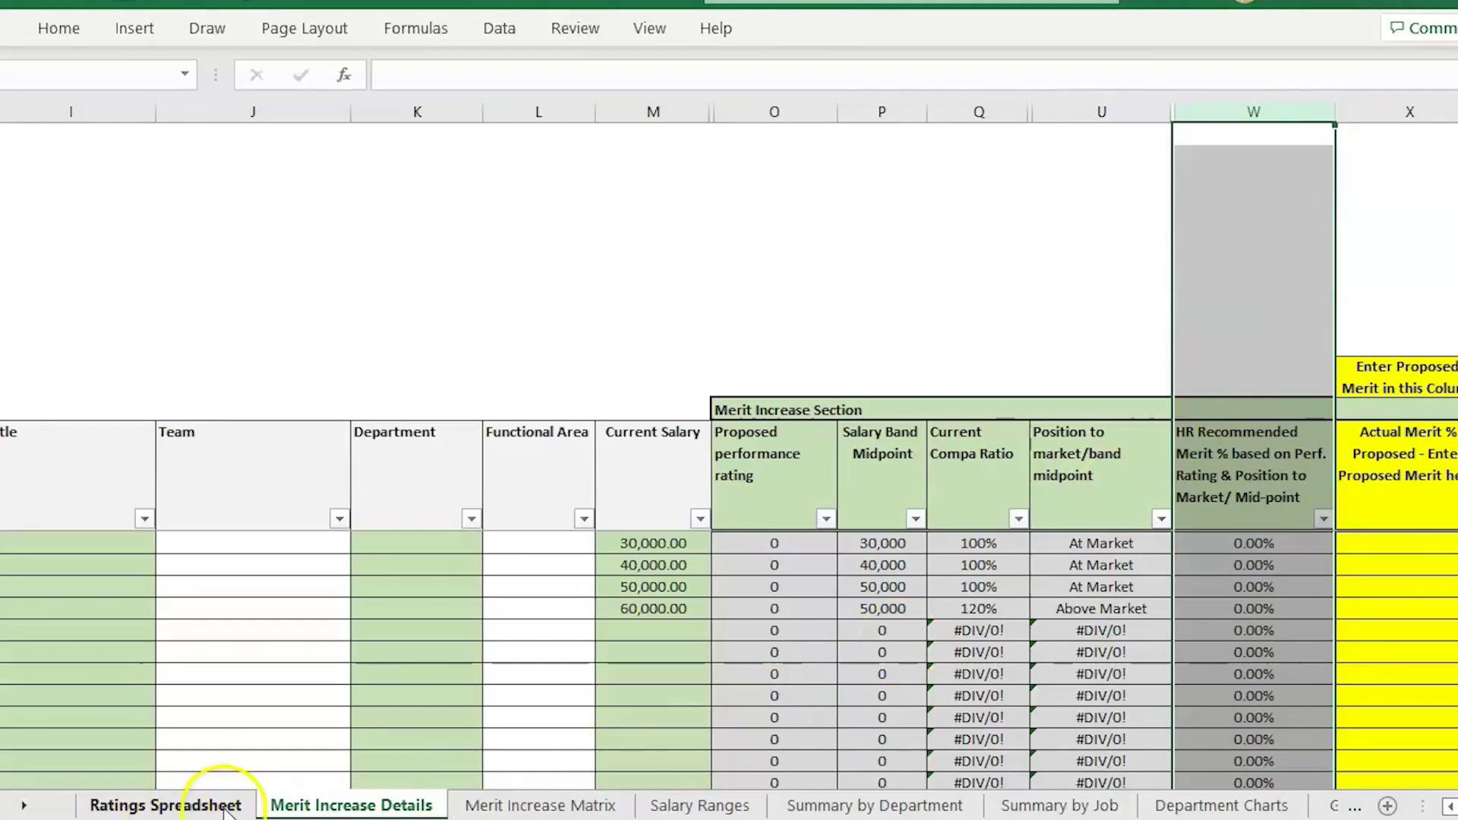
click(364, 808)
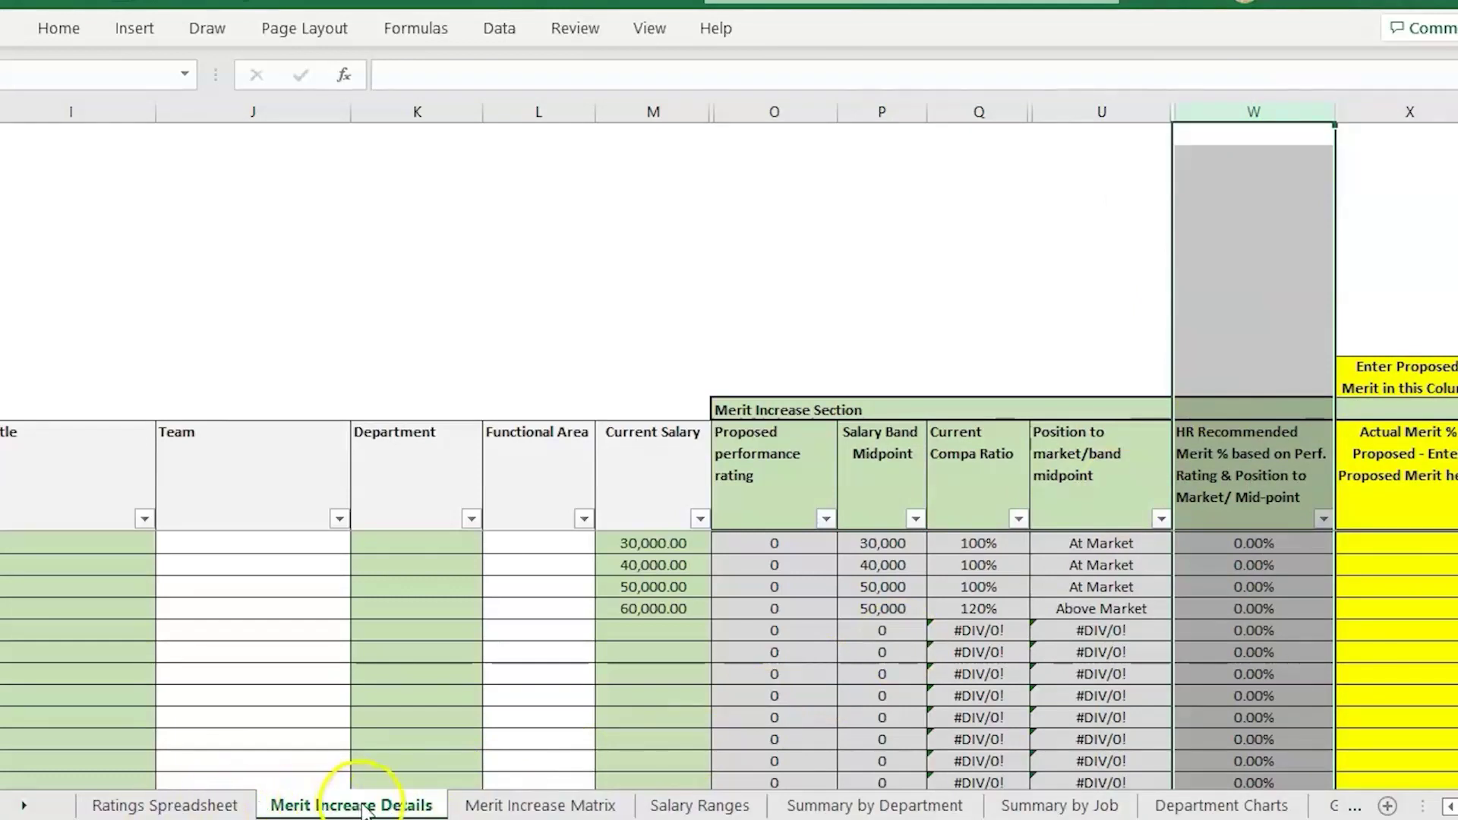
Step: On the Merit Increase Matrix, check rating 5's 100.00% Within Market value
click(514, 807)
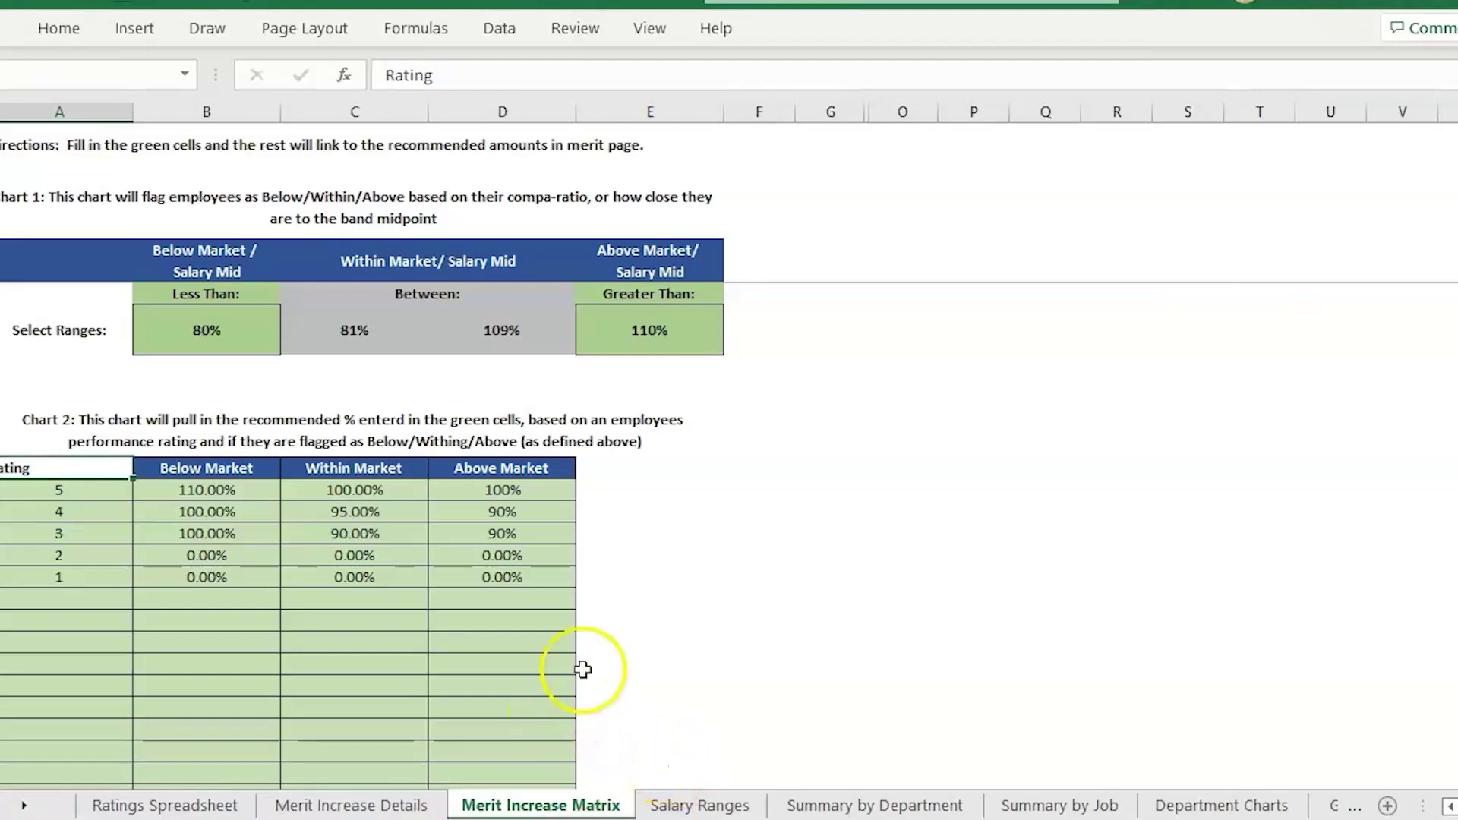
ctrl+scroll(49, 482, up, 2)
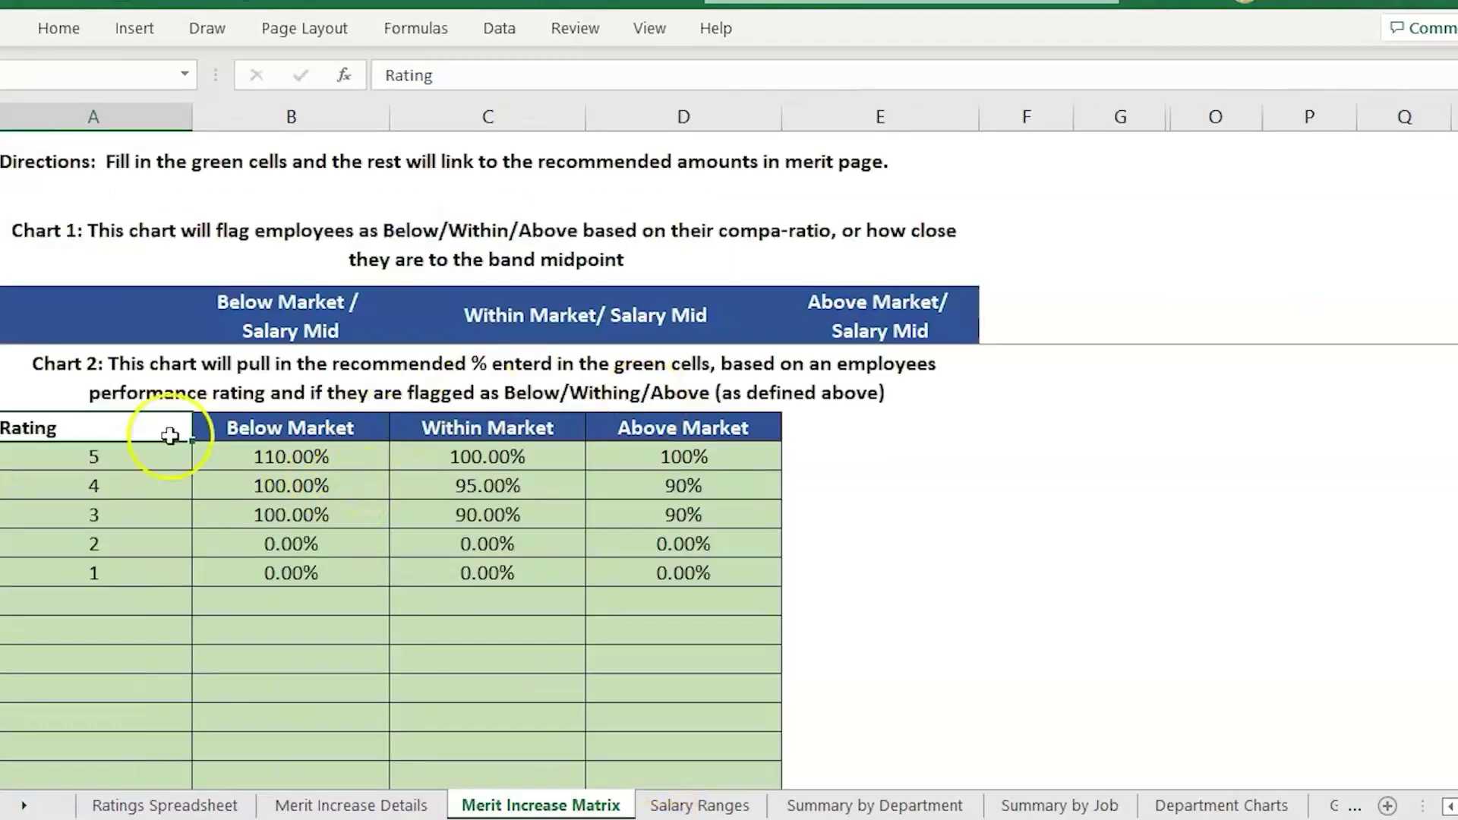
click(492, 438)
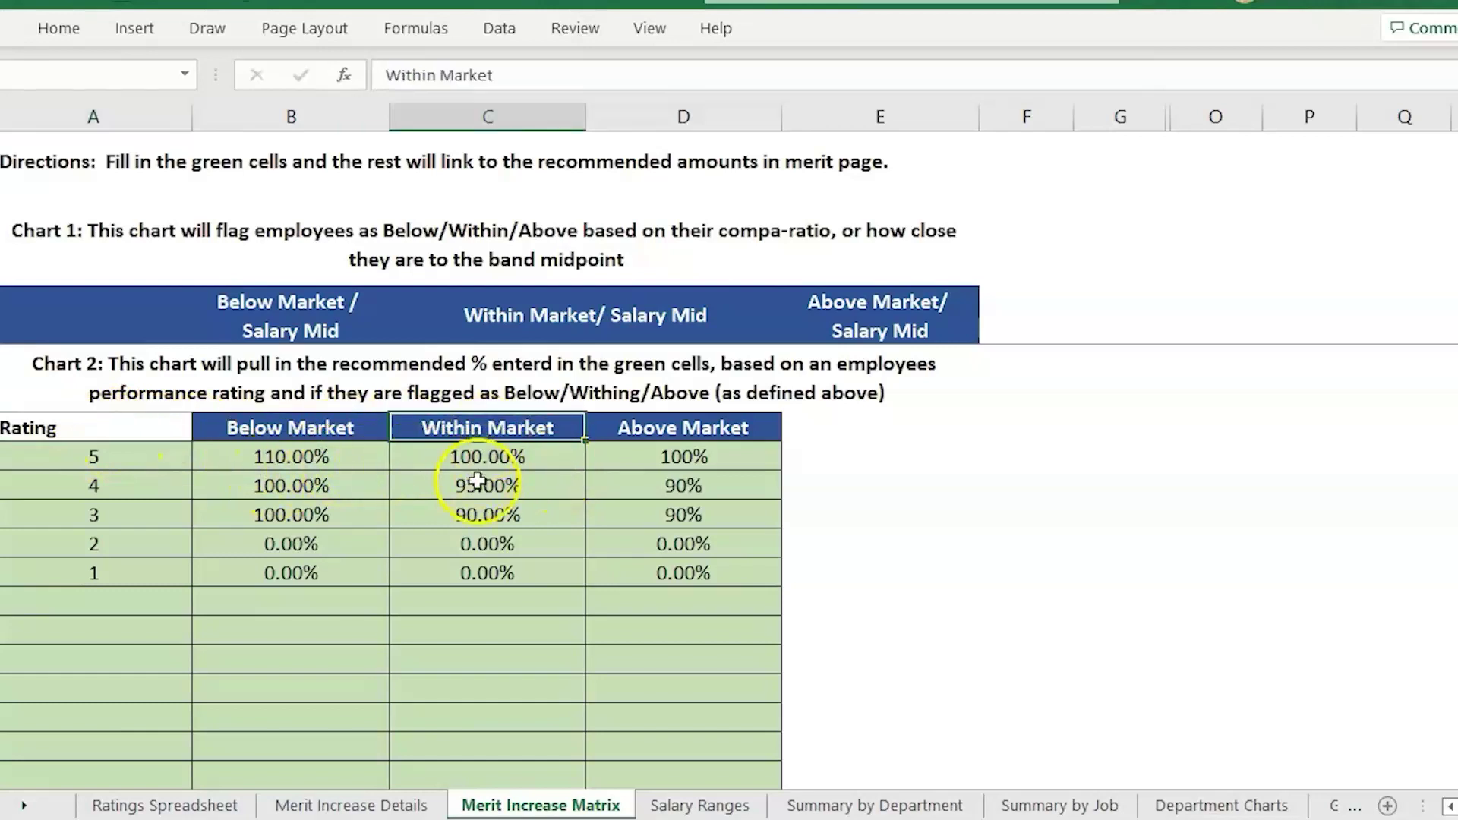
click(540, 459)
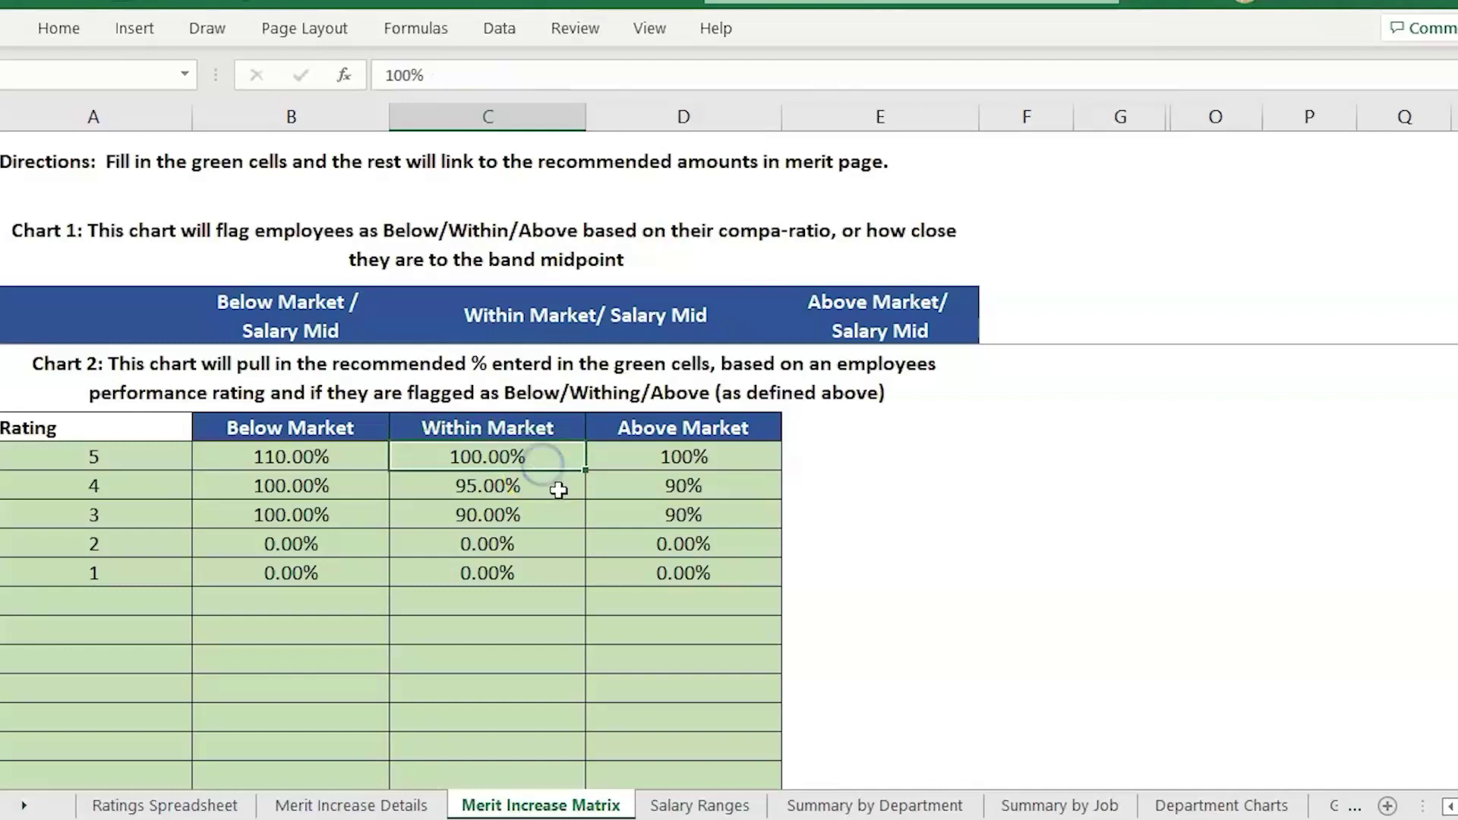
click(164, 457)
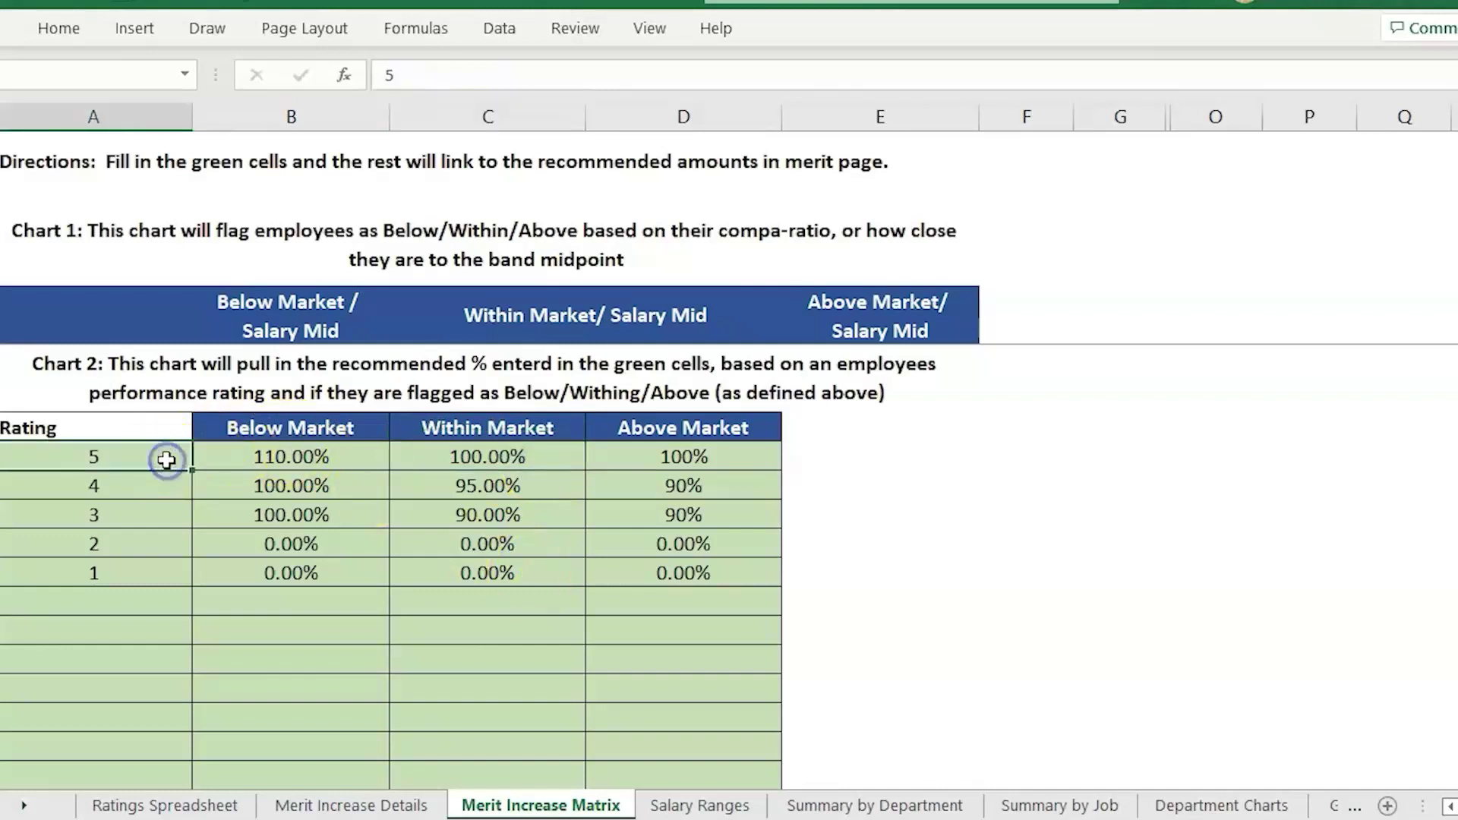
click(517, 463)
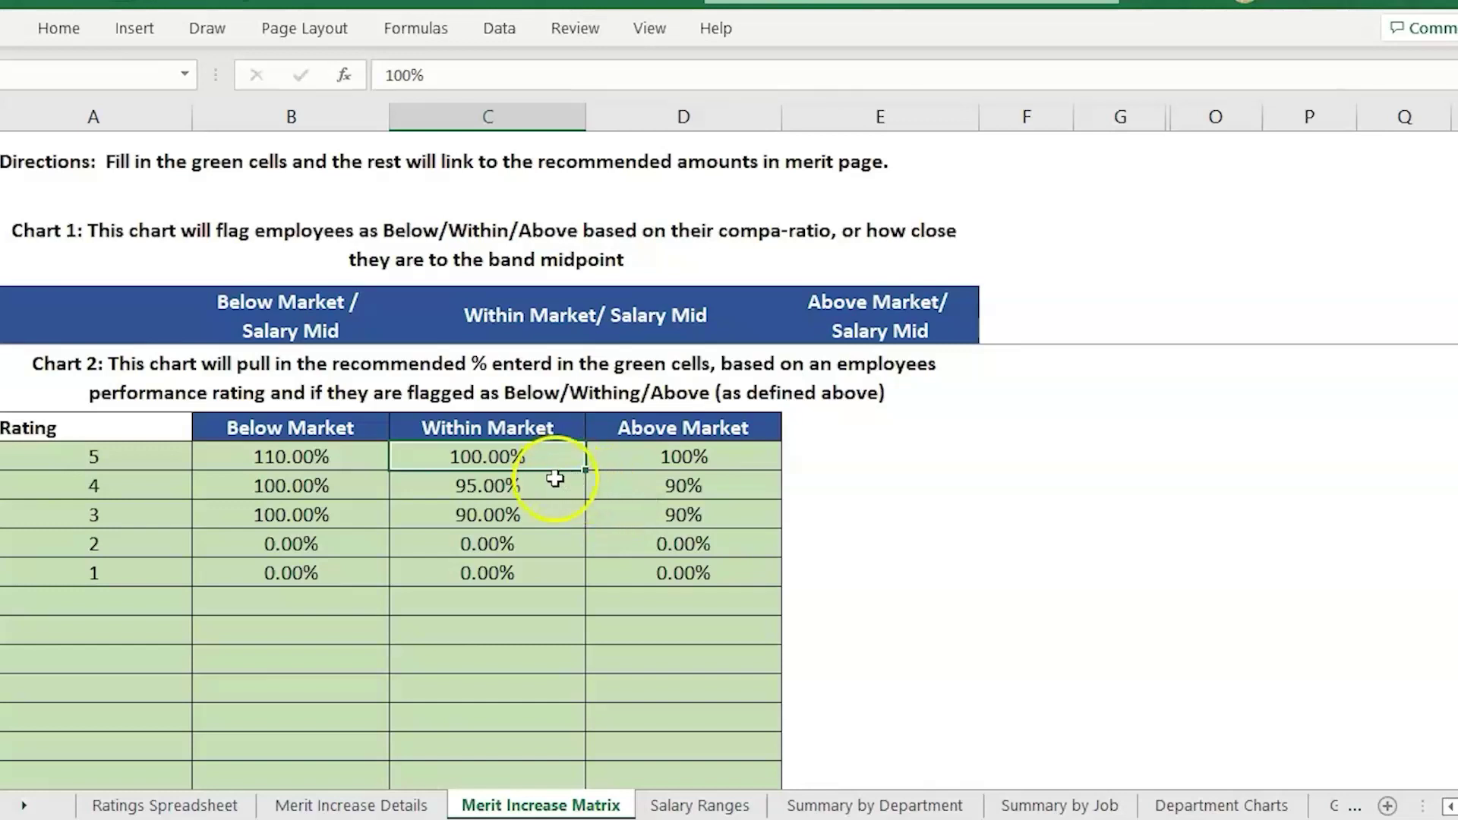
Step: Check the Within Market values for ratings 4 down to 2: 95.00%, 90.00% and 0.00%
click(555, 484)
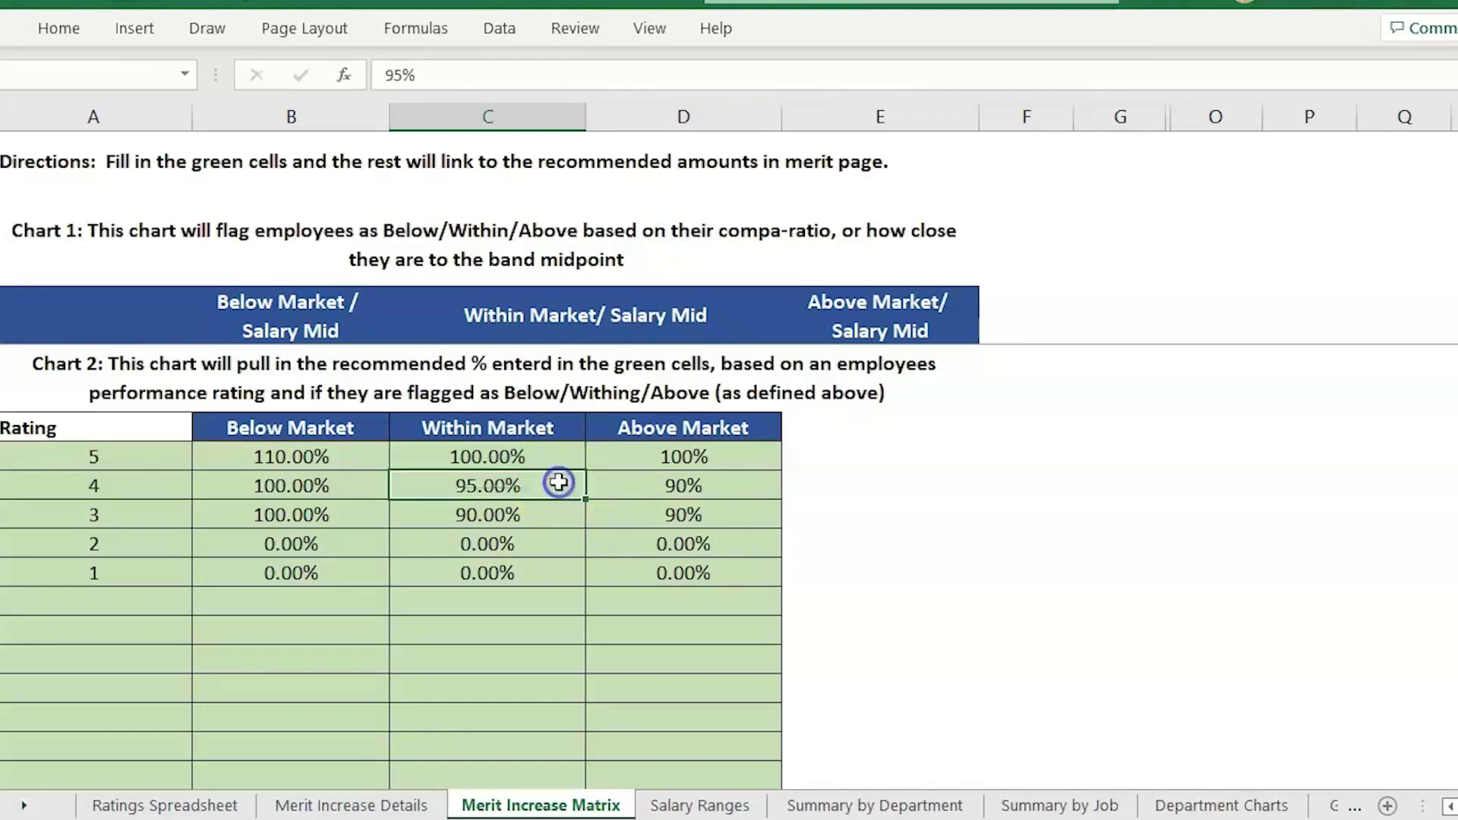
click(169, 487)
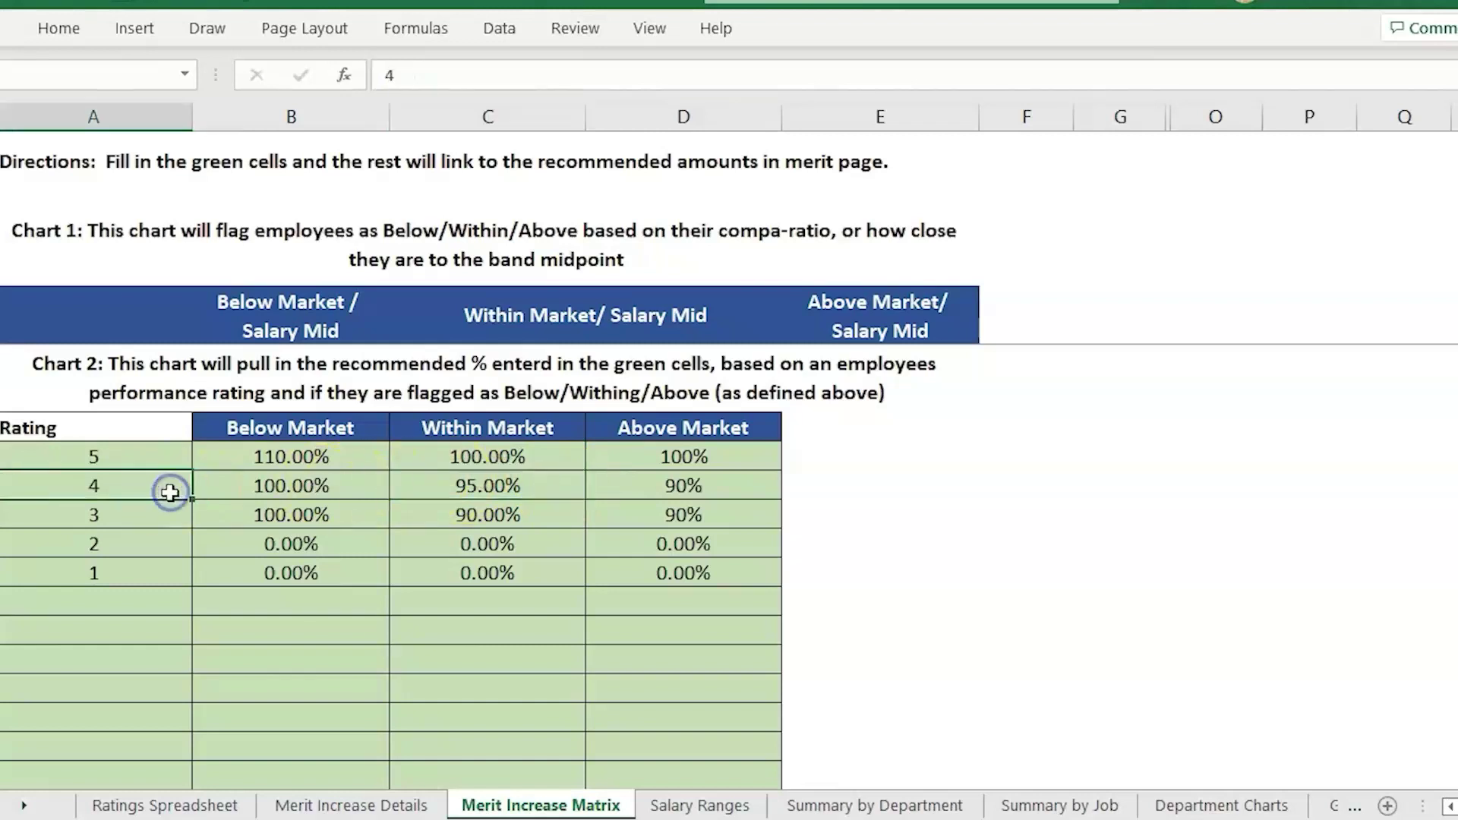
click(529, 513)
click(532, 544)
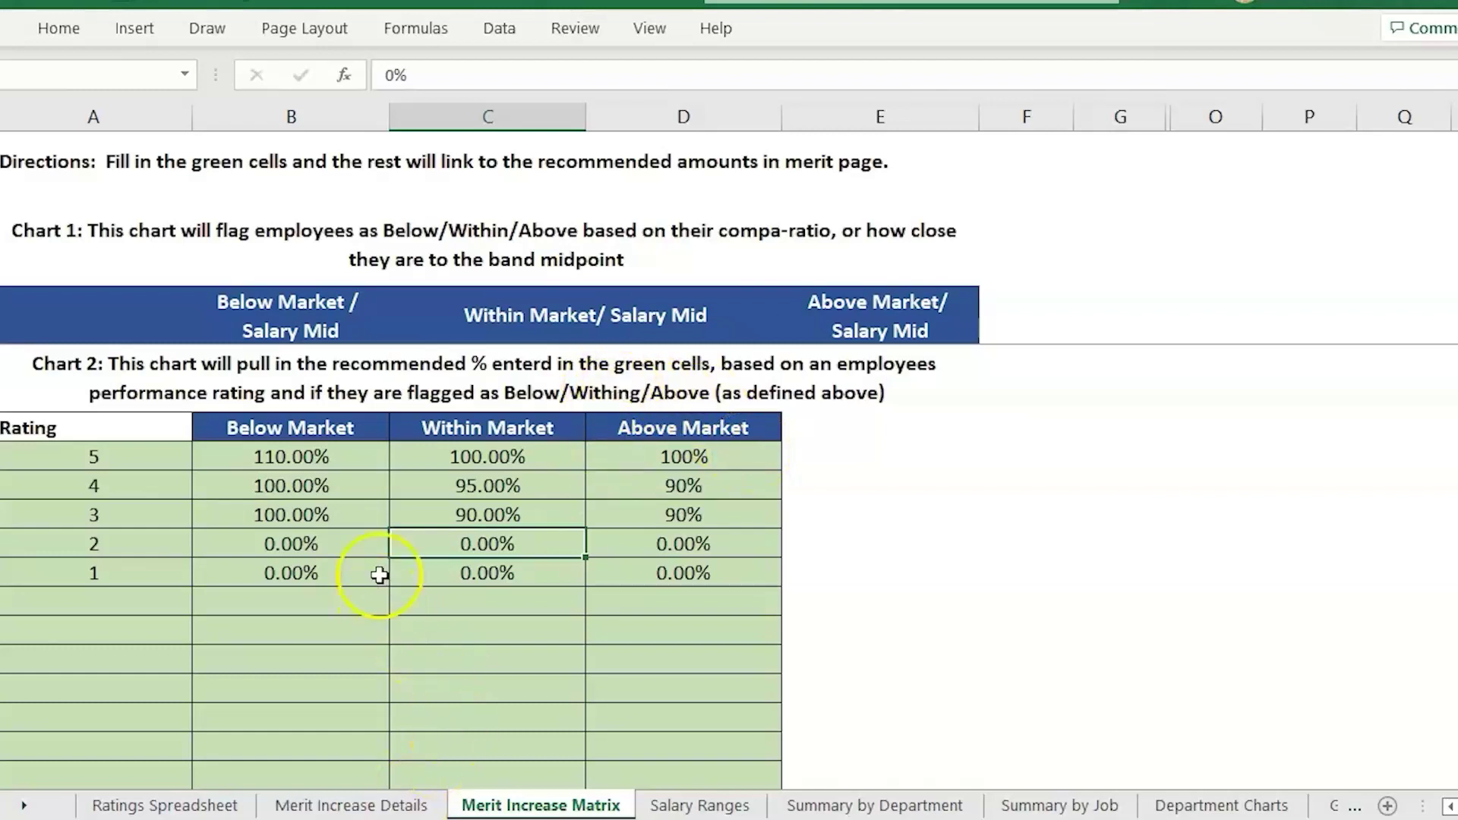
drag(293, 428, 638, 426)
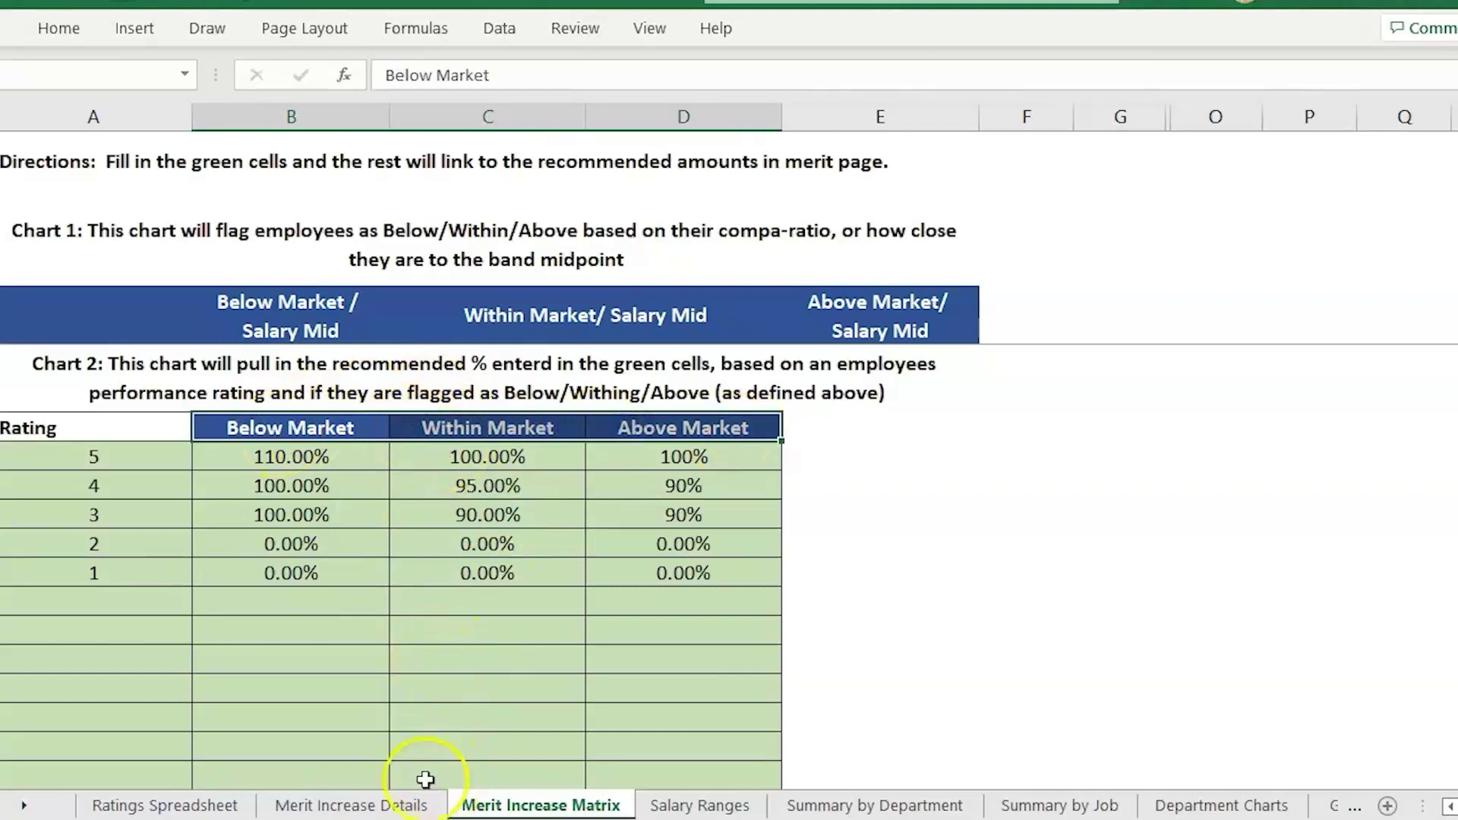
click(212, 799)
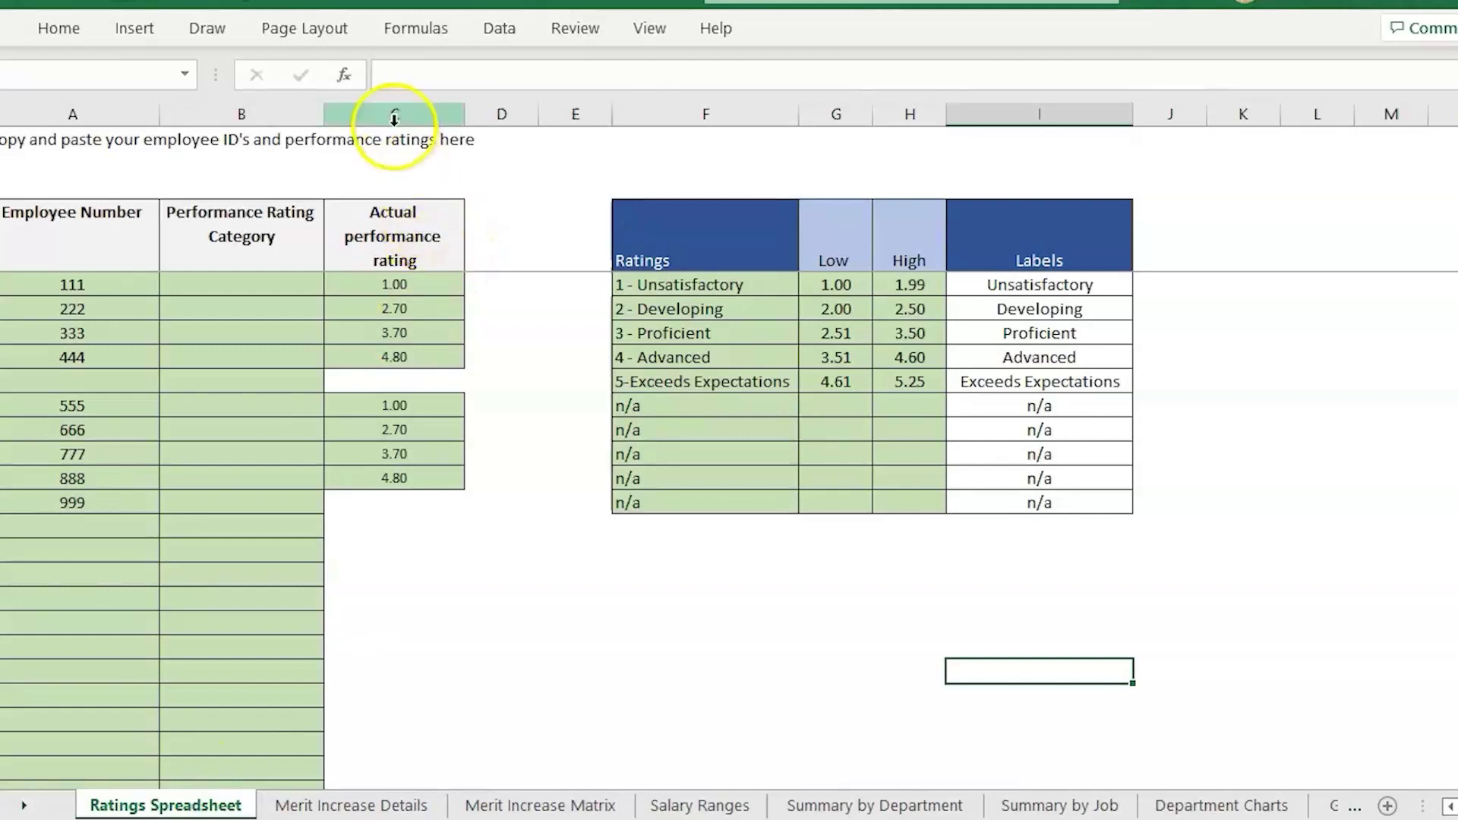
Step: Inspect the actual performance rating column C, including the 3.70 rating
click(395, 115)
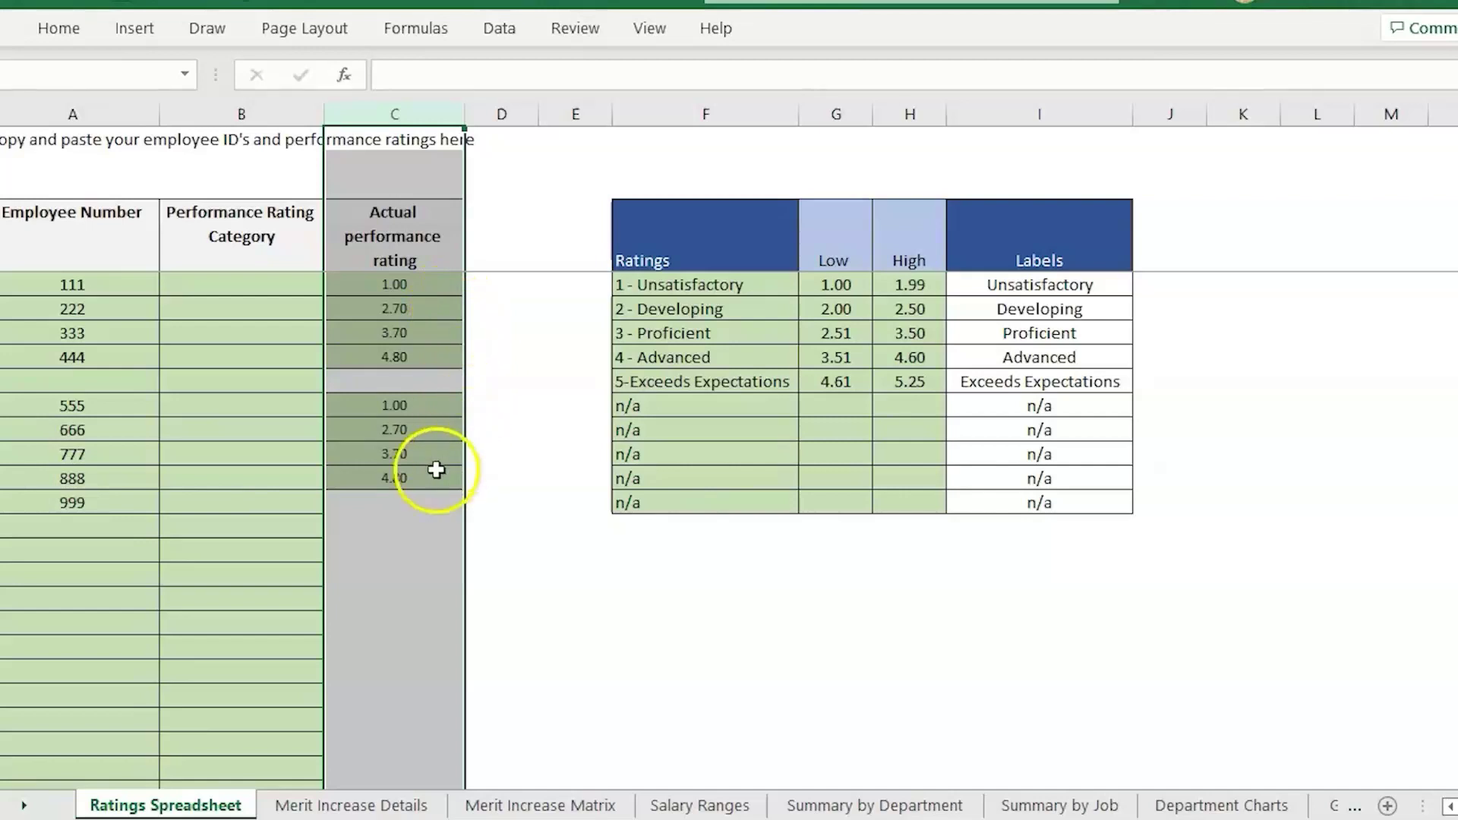
click(414, 328)
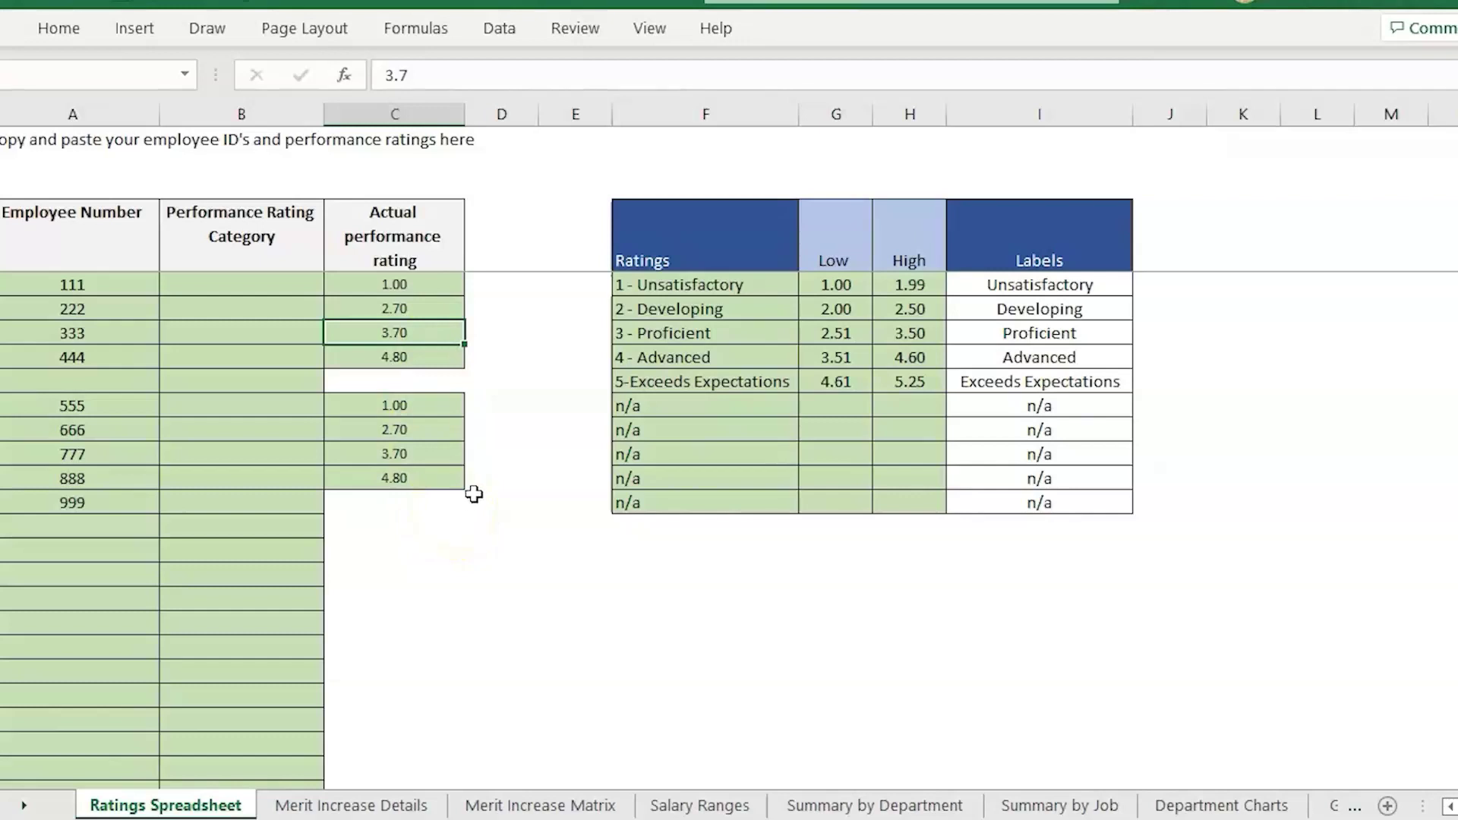
click(427, 114)
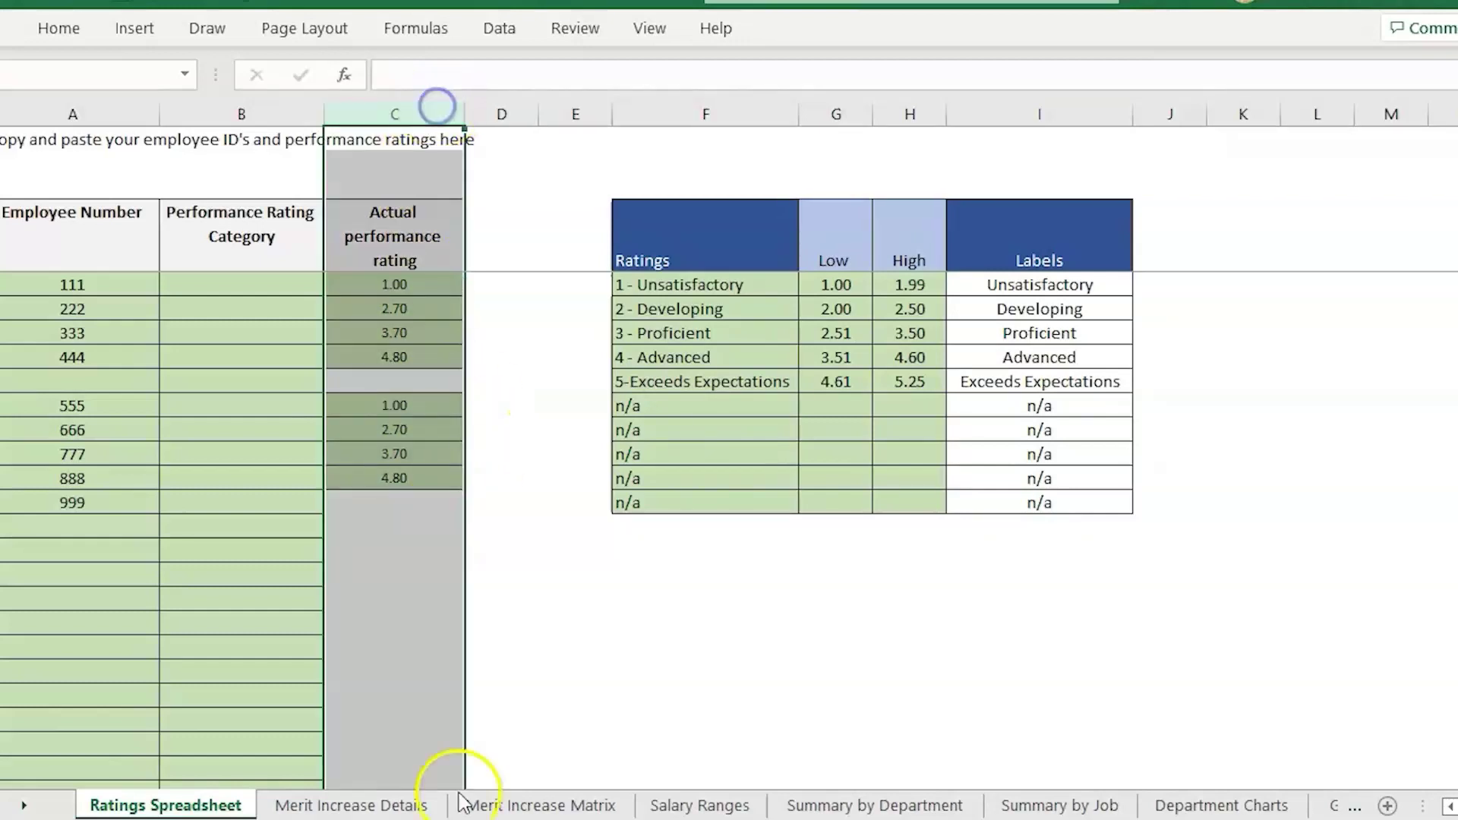
Step: On the Merit Increase Matrix, select the rating values 5 down to 1
click(513, 806)
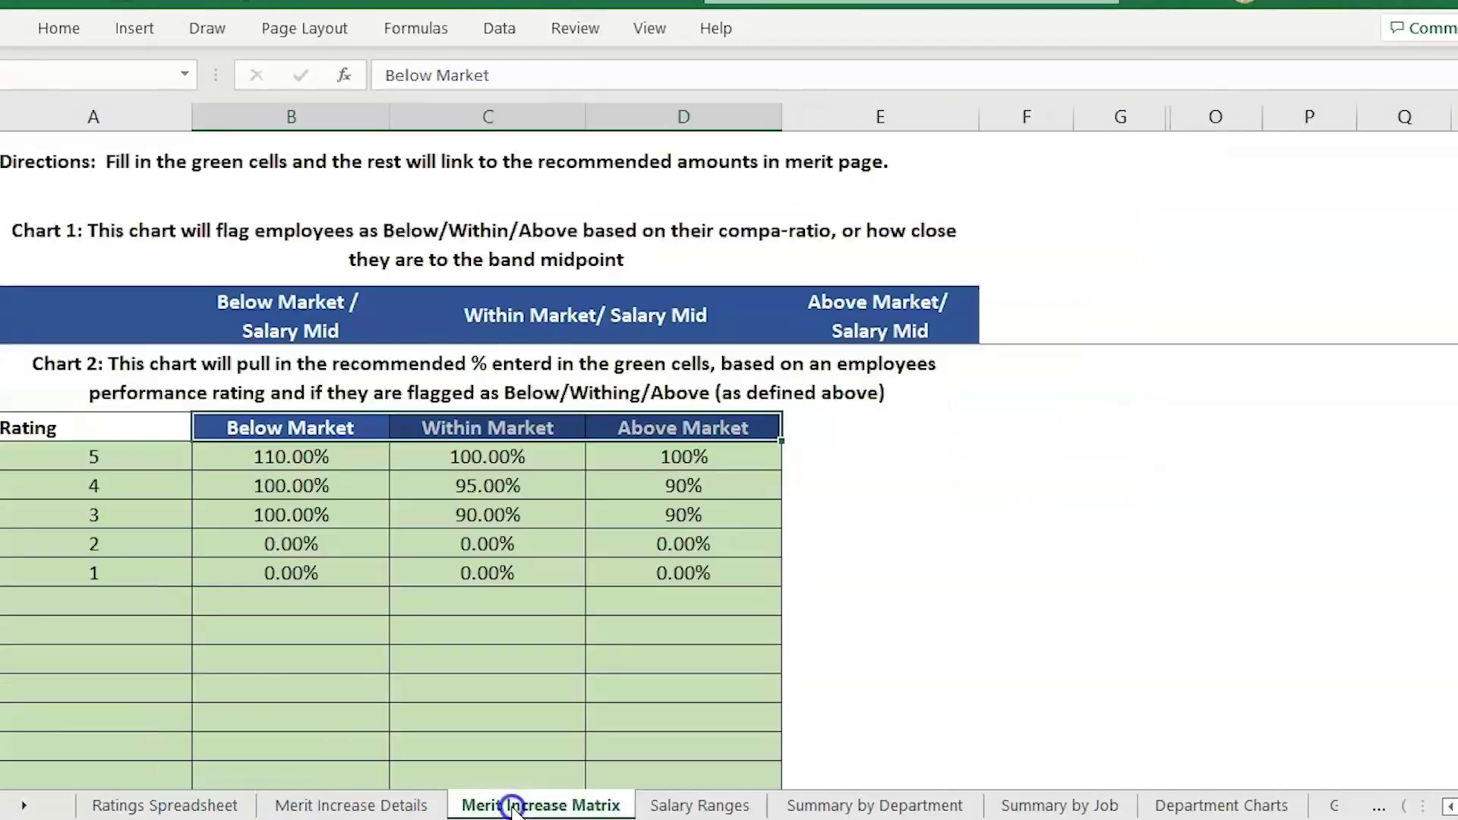
click(131, 452)
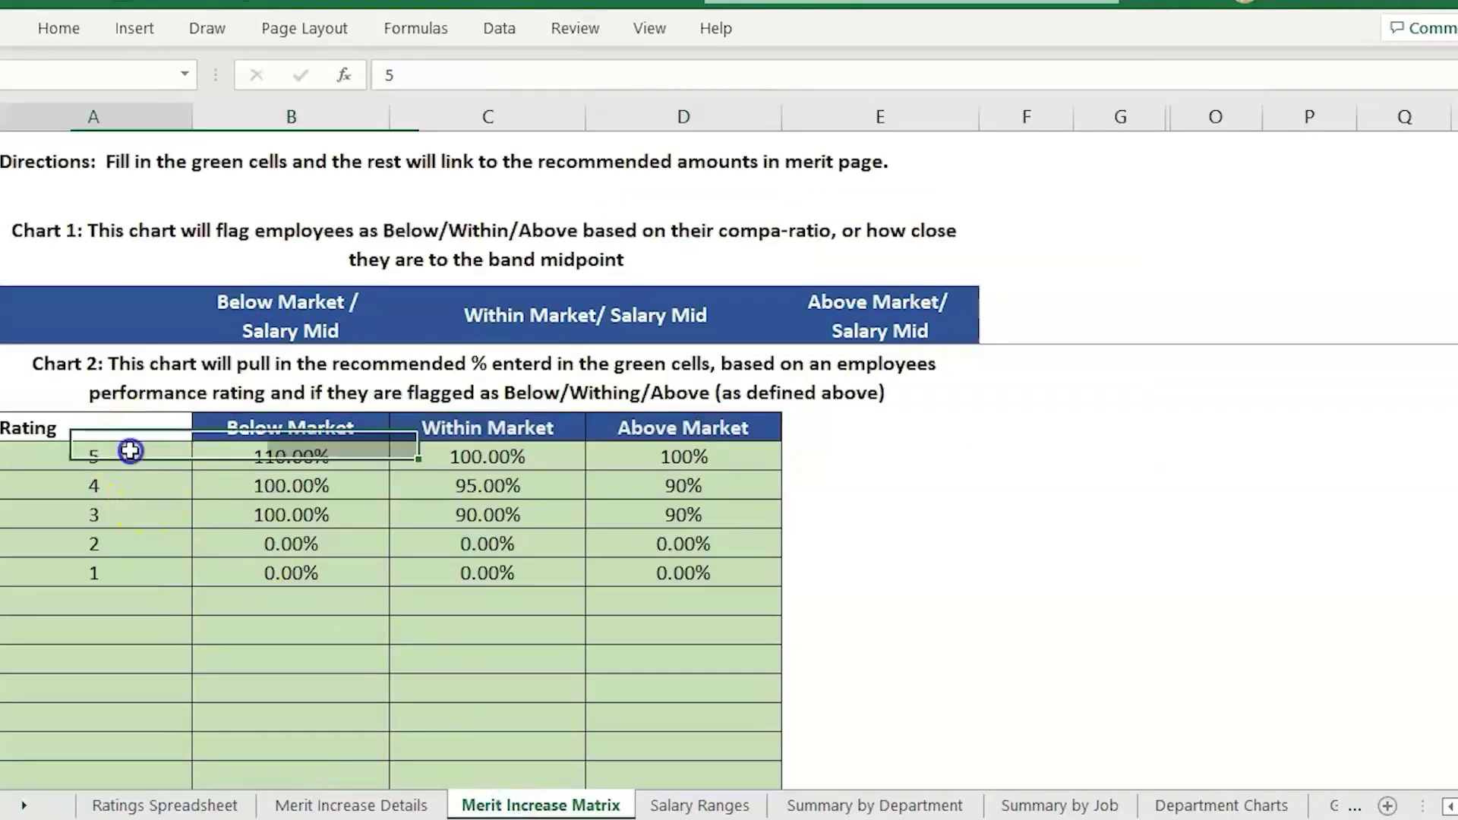
mouse_move(140, 462)
mouse_down()
mouse_move(134, 752)
mouse_move(79, 568)
mouse_move(124, 495)
mouse_move(125, 456)
mouse_up()
drag(151, 580, 122, 737)
click(165, 805)
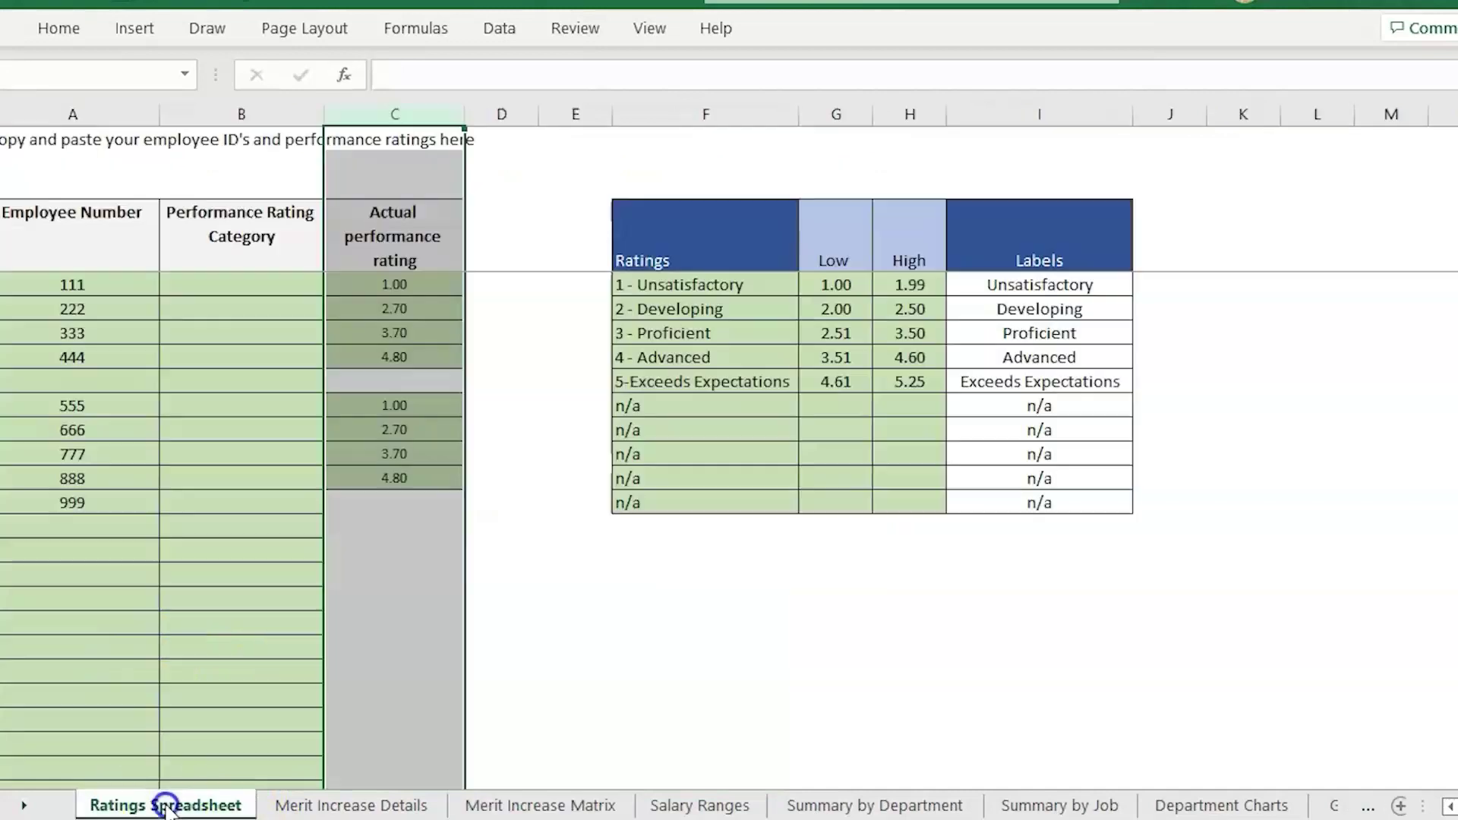
click(257, 114)
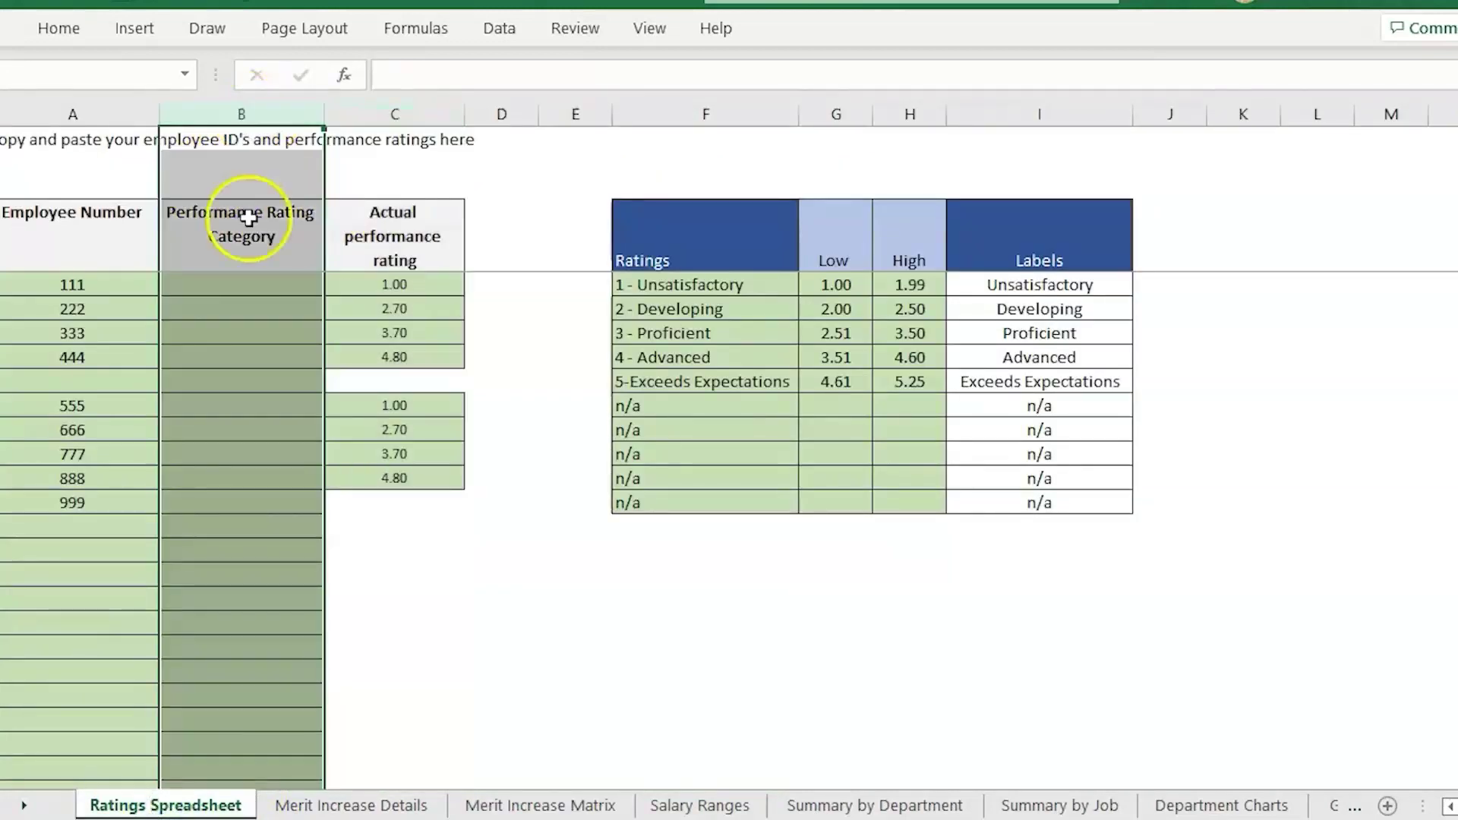
click(273, 108)
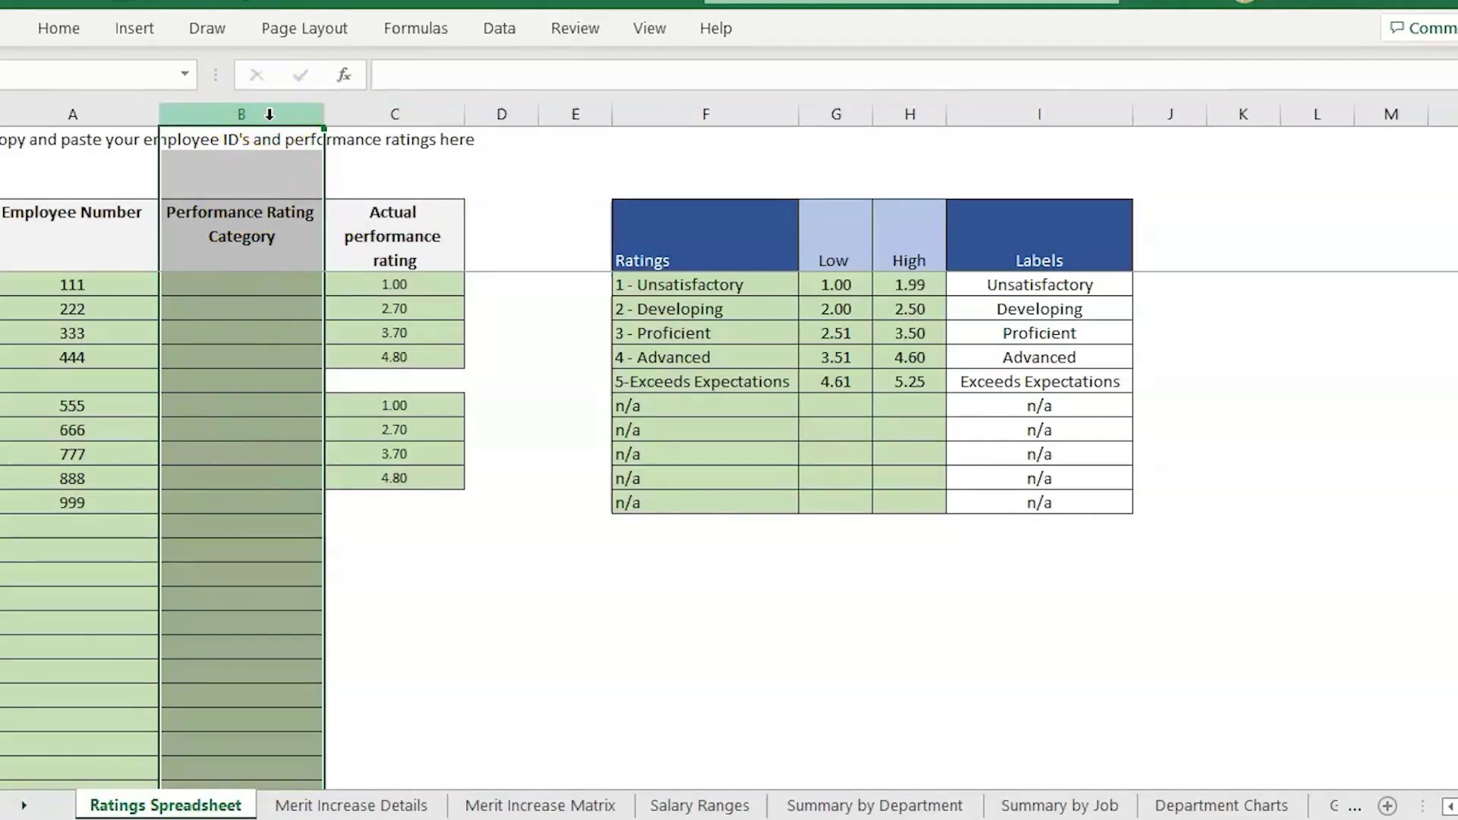
click(1054, 264)
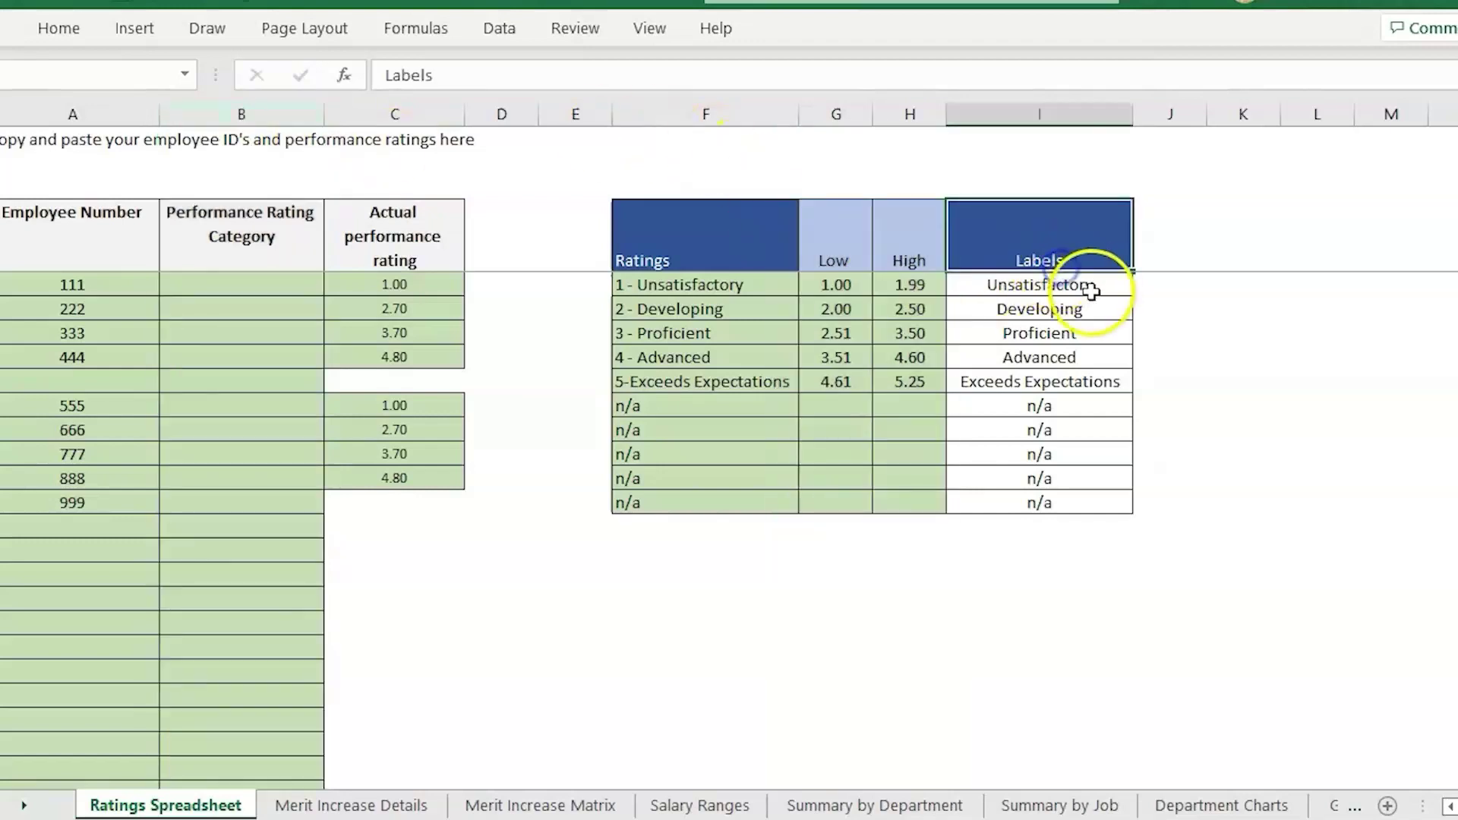
drag(648, 263, 1072, 502)
click(1072, 501)
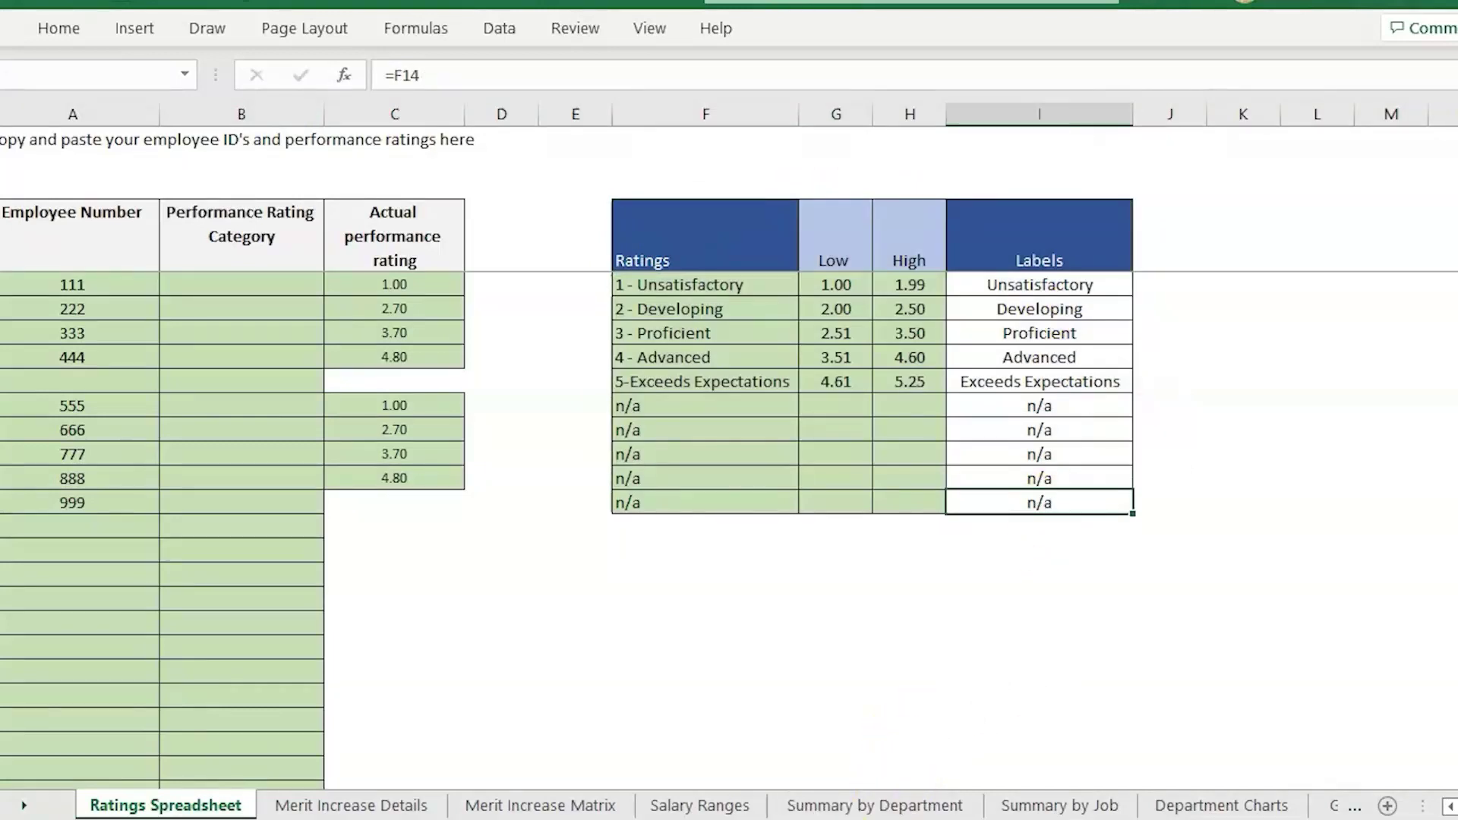
mouse_move(808, 819)
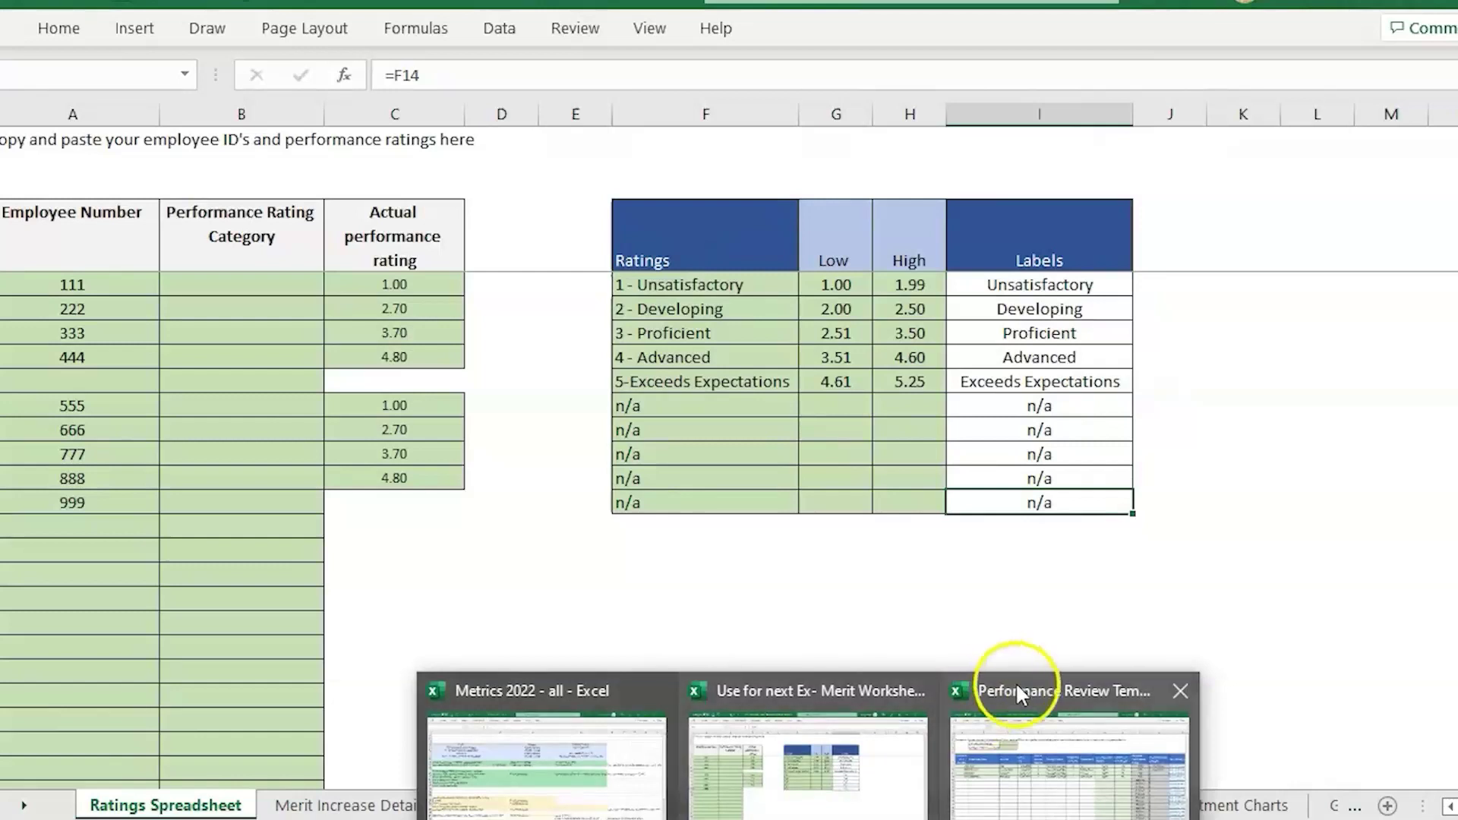
Step: In the performance review workbook, inspect the weight headings and P7's VLOOKUP rating-category formula
click(993, 679)
click(993, 303)
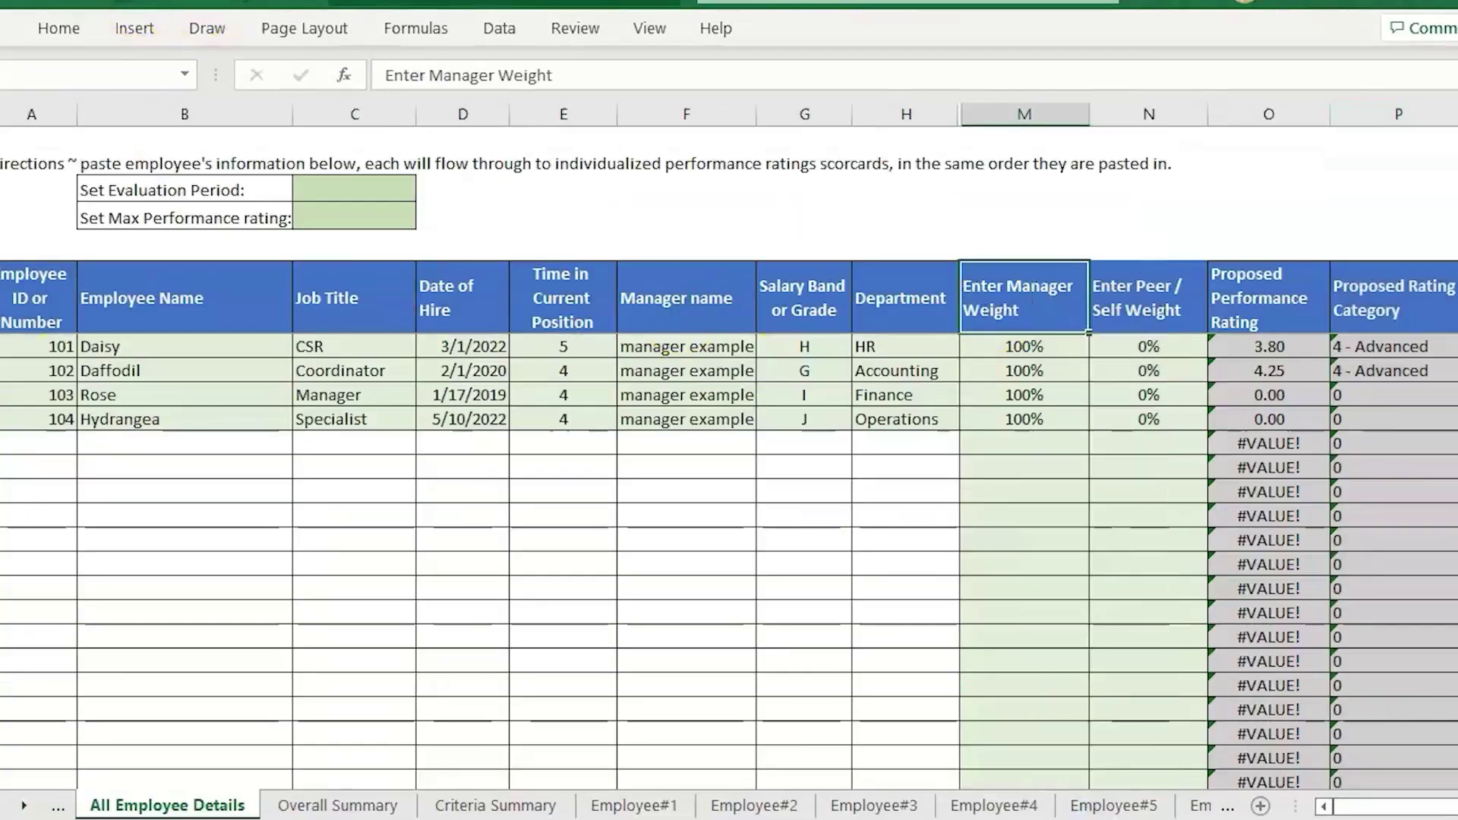
click(1199, 297)
click(1040, 309)
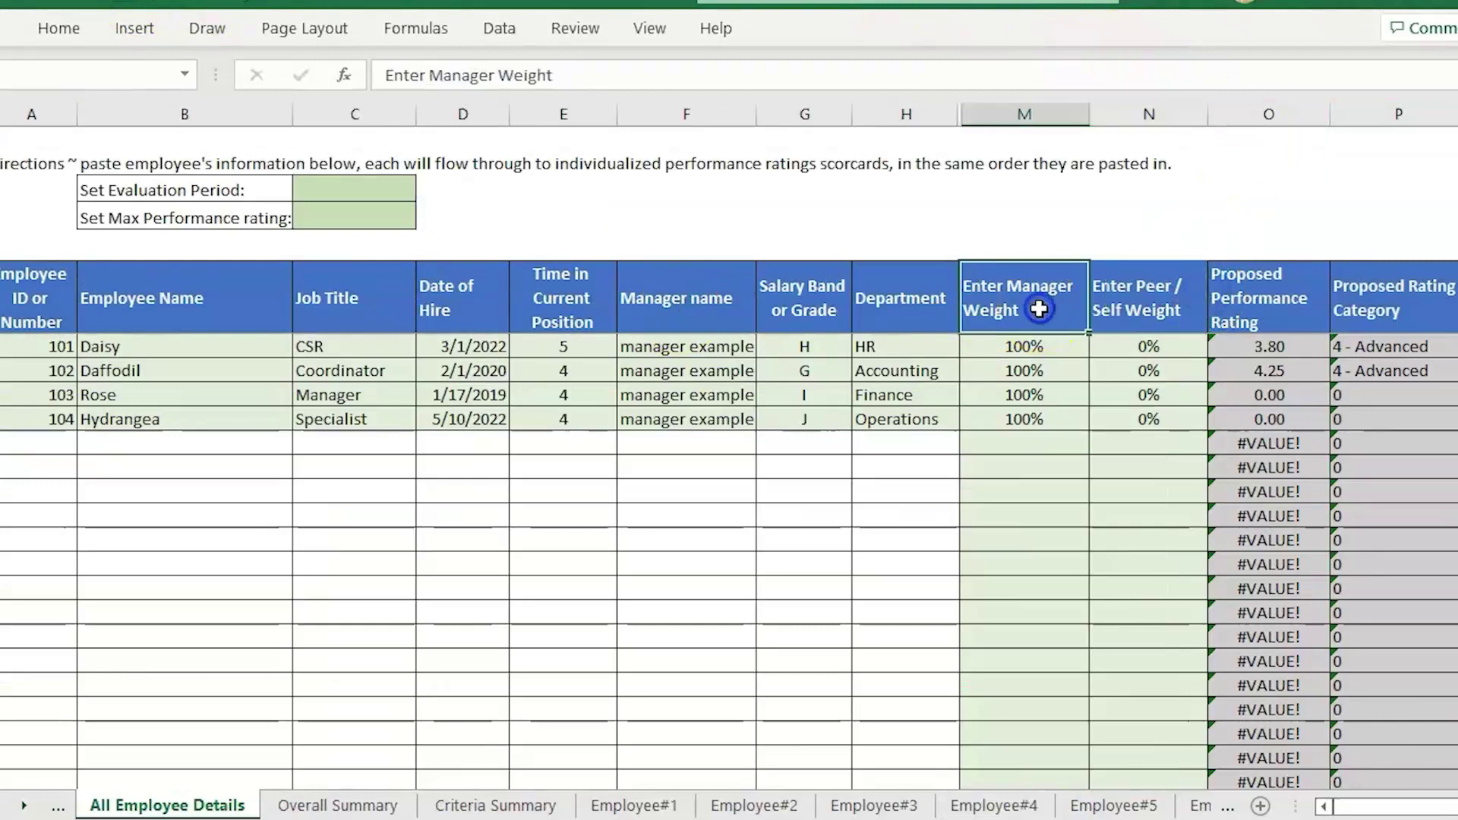
key(Right)
key(Right)
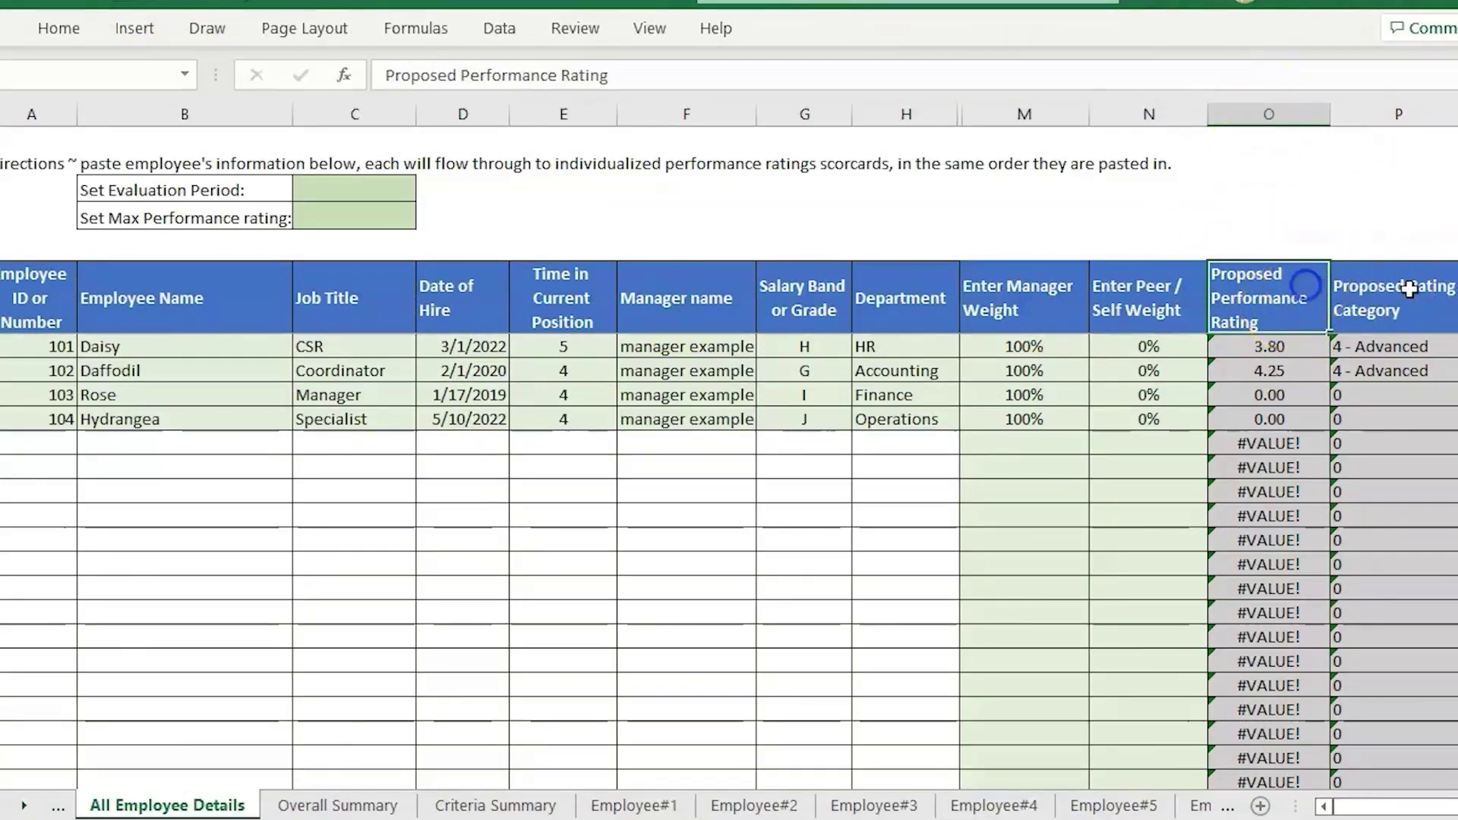
click(1402, 297)
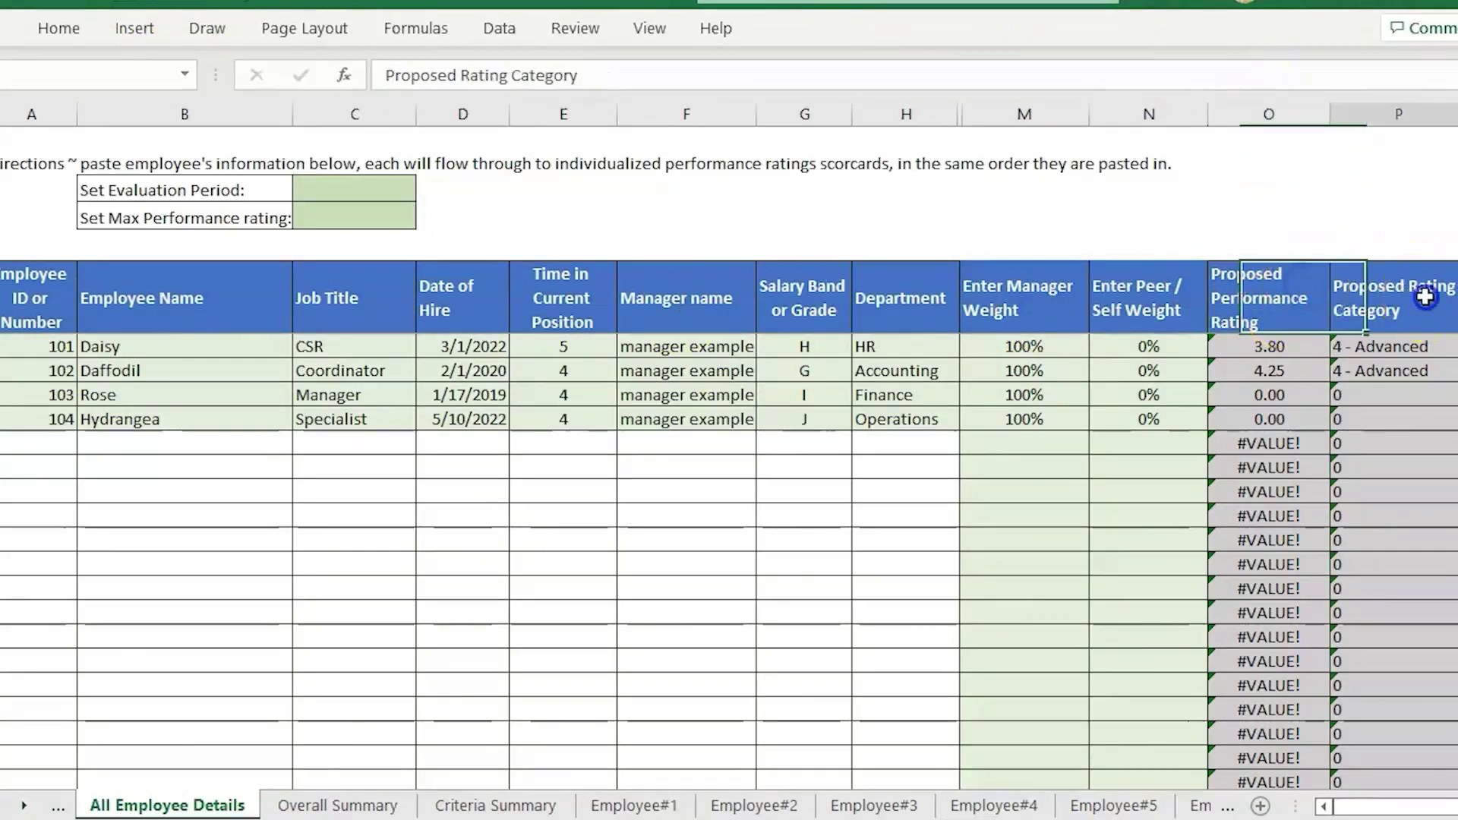
click(1414, 349)
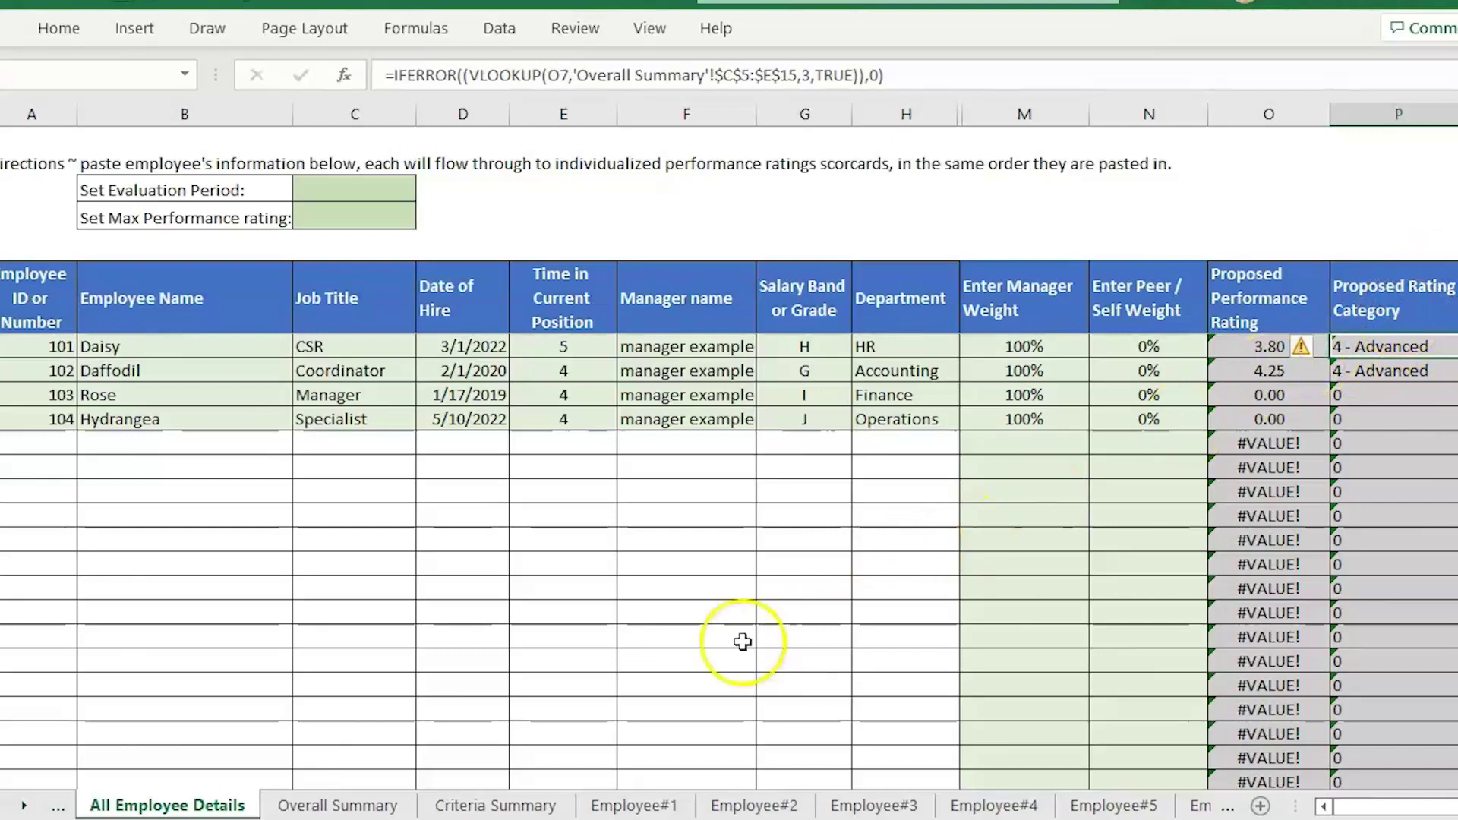
Step: Select the whole ratings and ranges table on the Overall Summary sheet
click(338, 805)
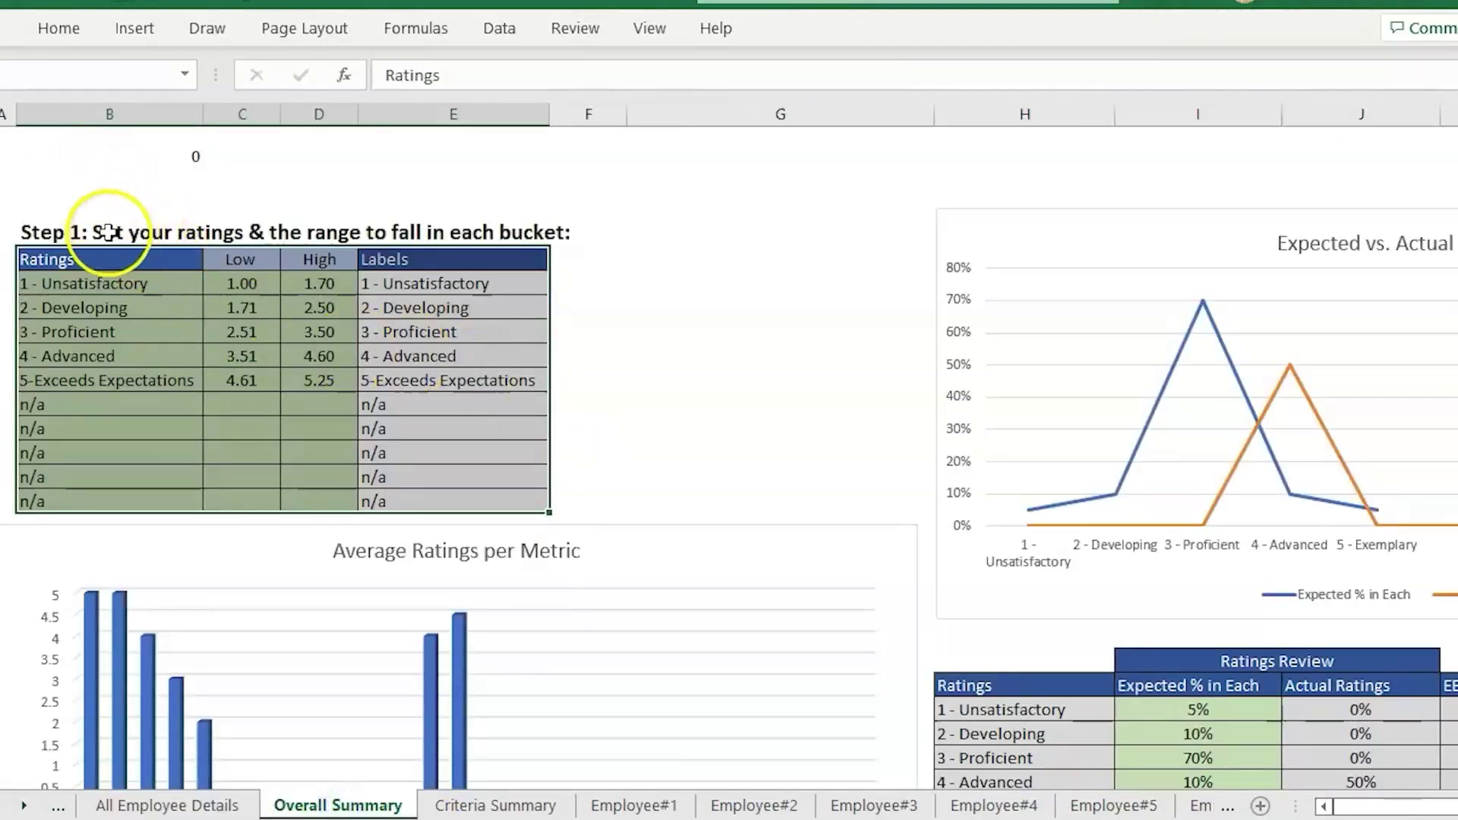
click(110, 259)
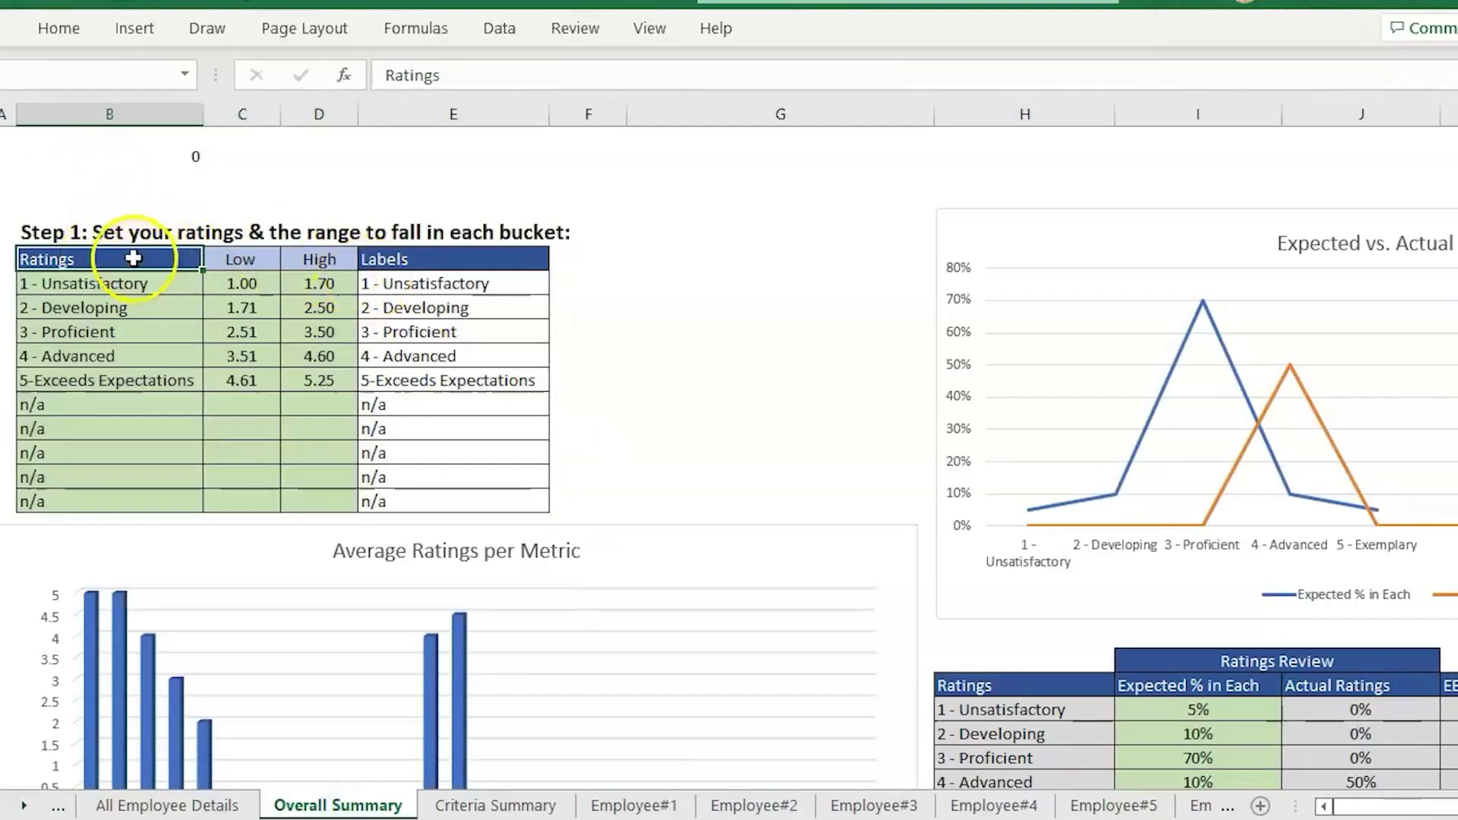
drag(133, 259, 448, 496)
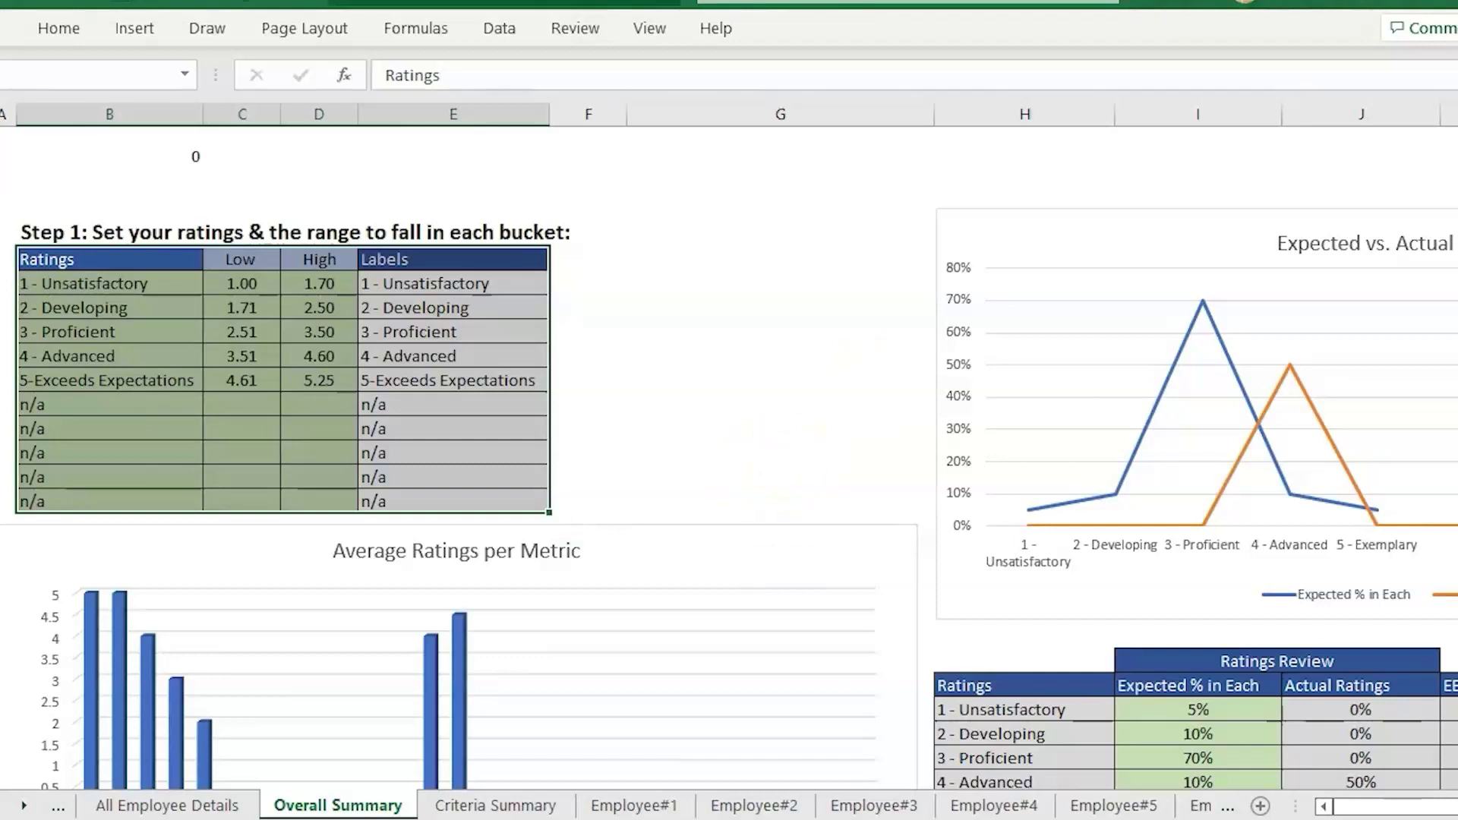
click(220, 807)
Step: Flip through the Employee#1, Employee#2 and Employee#3 scorecards, then return to All Employee Details
click(653, 807)
click(786, 806)
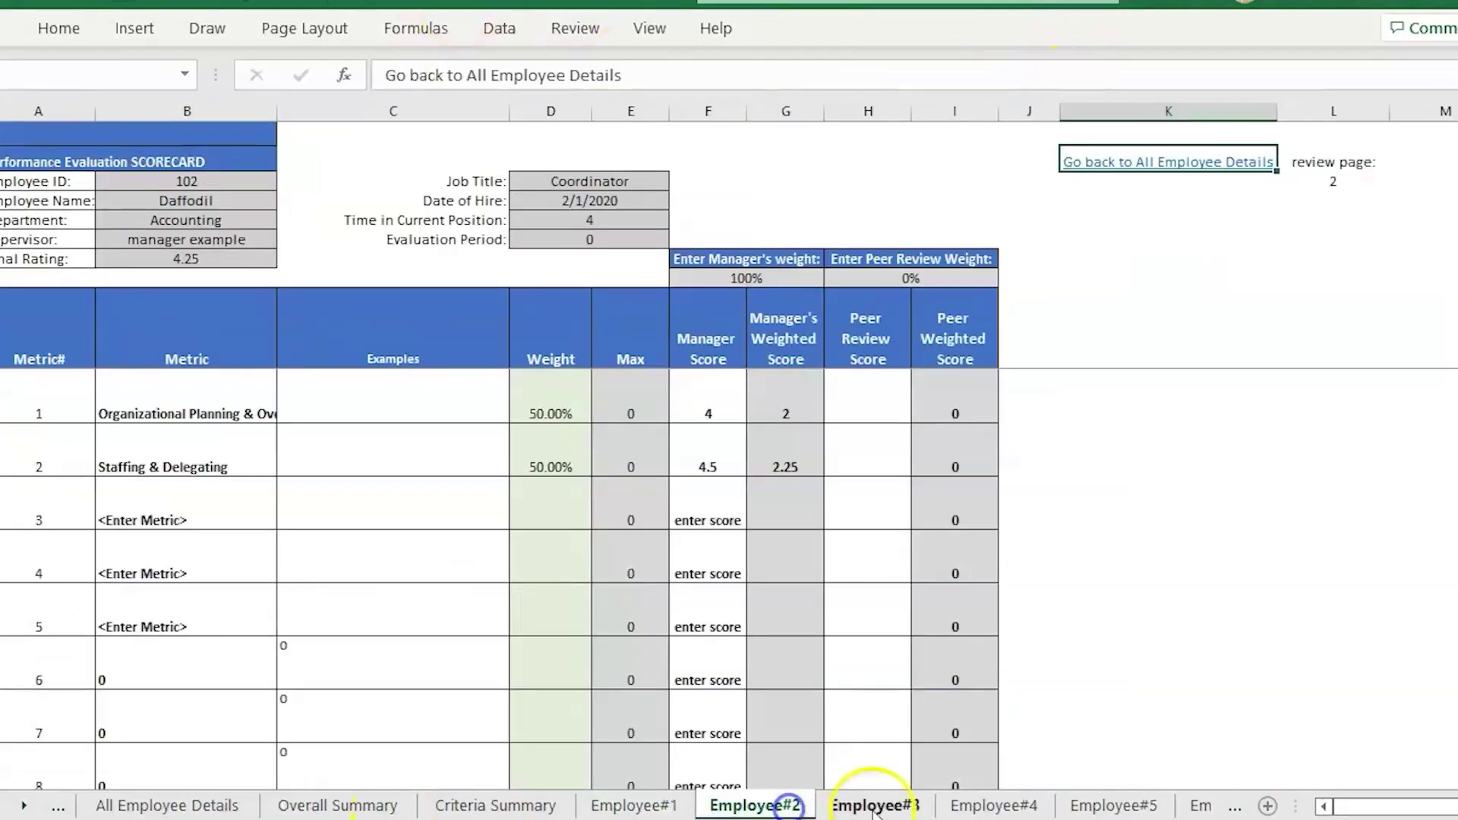
click(874, 807)
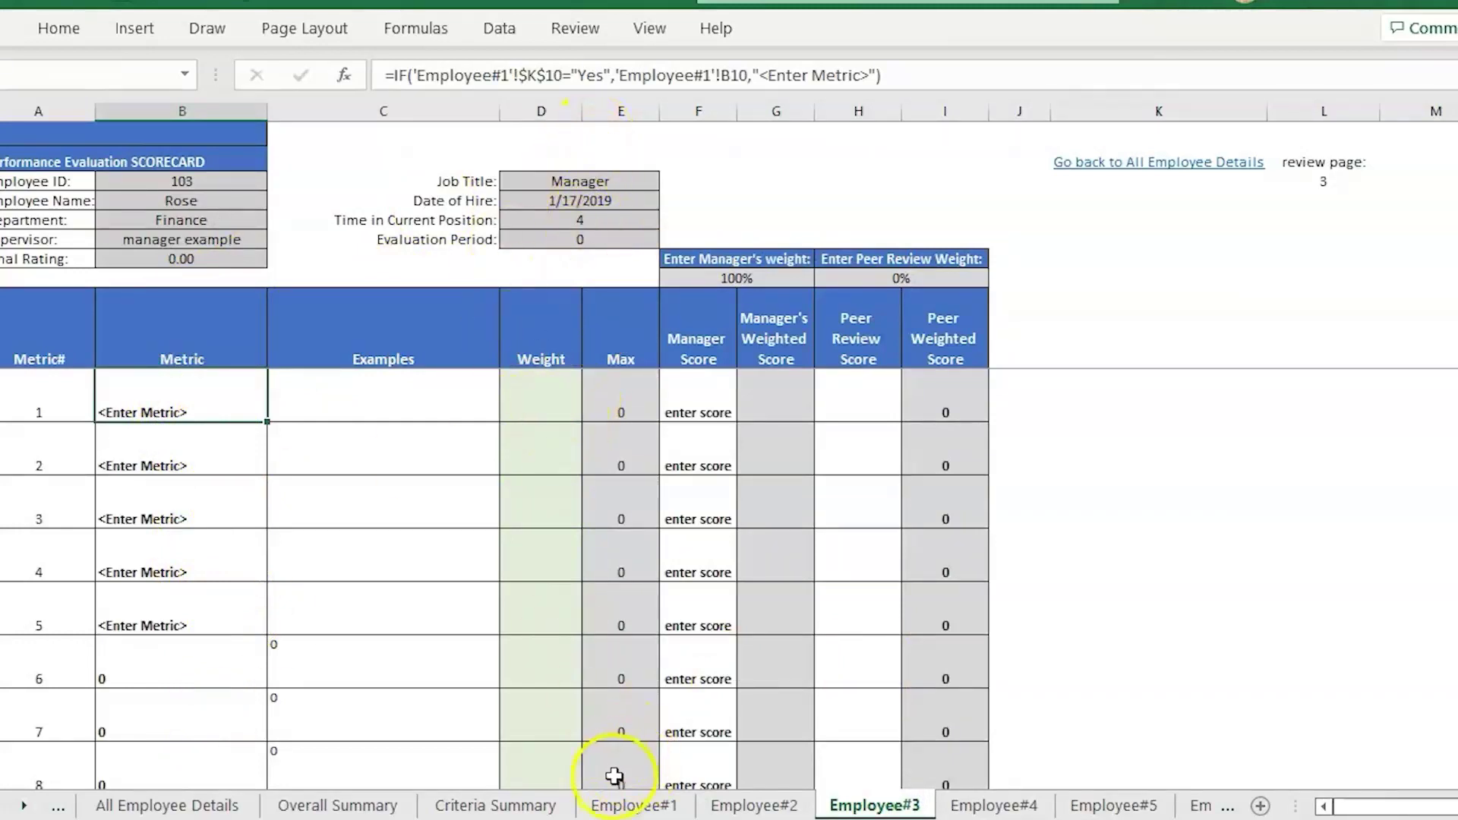
click(289, 277)
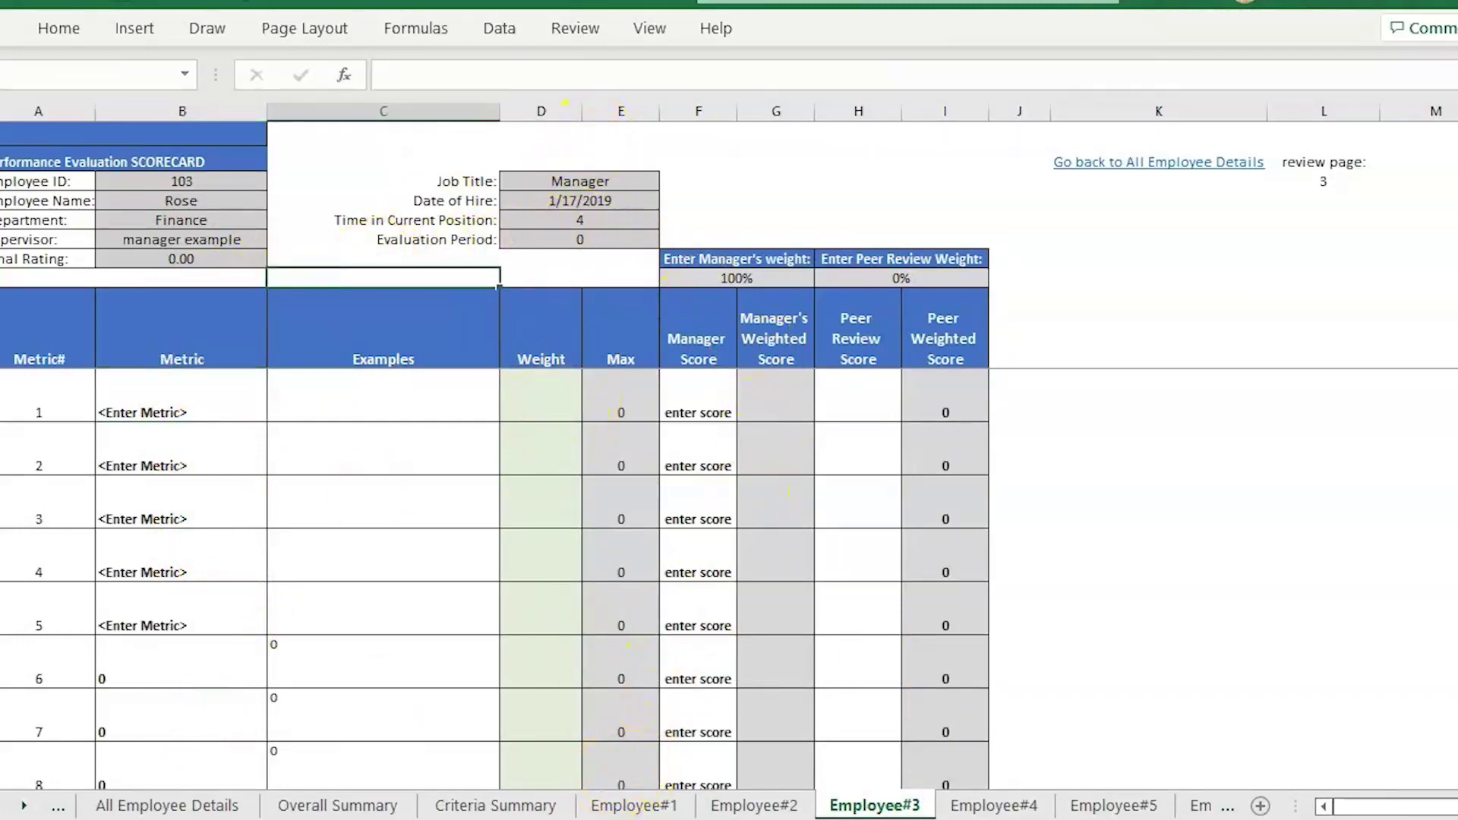
click(634, 805)
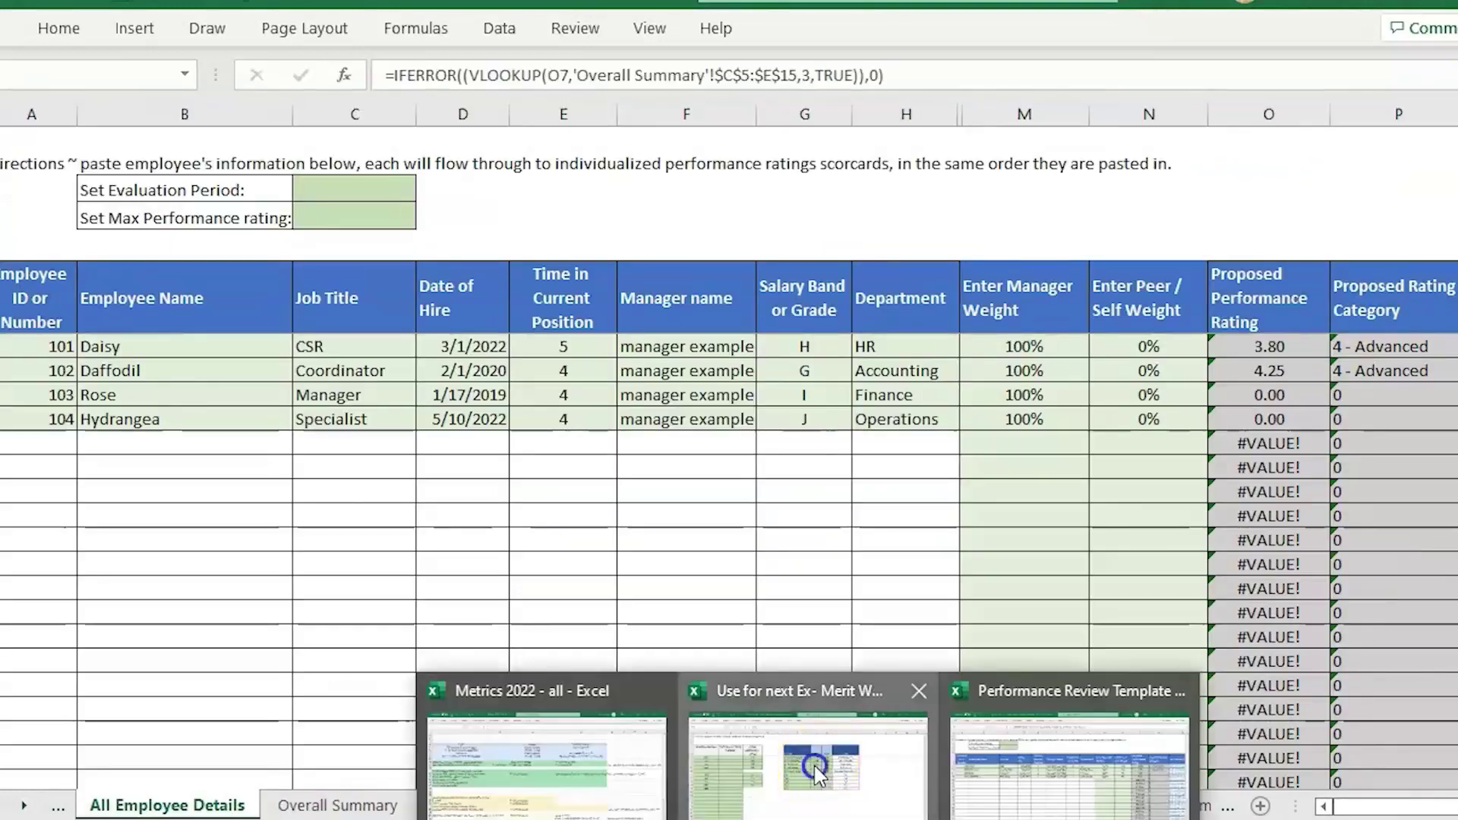
Step: On the Ratings Spreadsheet, check the bounds: Unsatisfactory 1.00–1.99, Exceeds Expectations 4.61–5.25
click(871, 736)
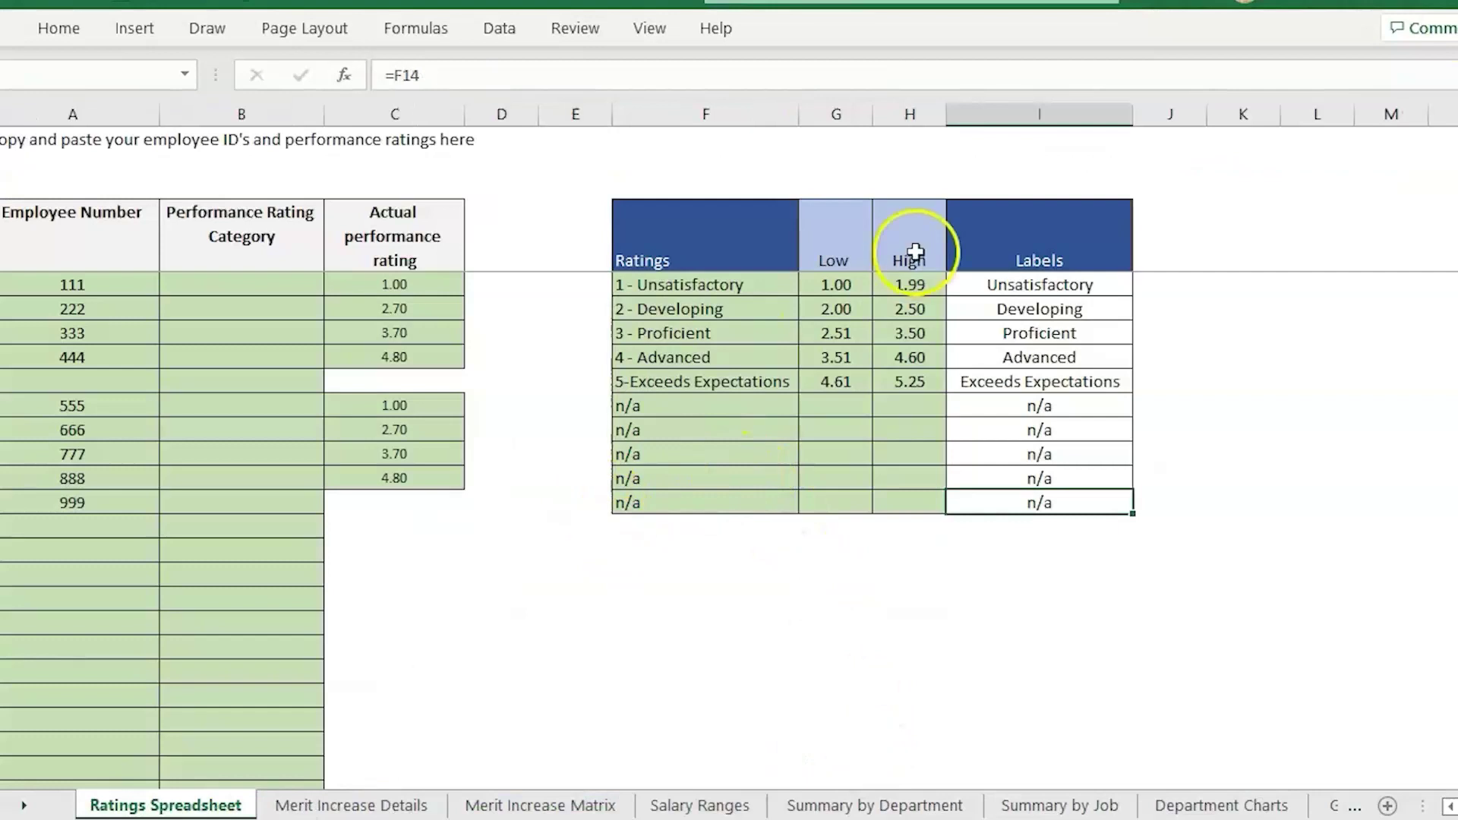
drag(779, 241, 958, 230)
click(834, 308)
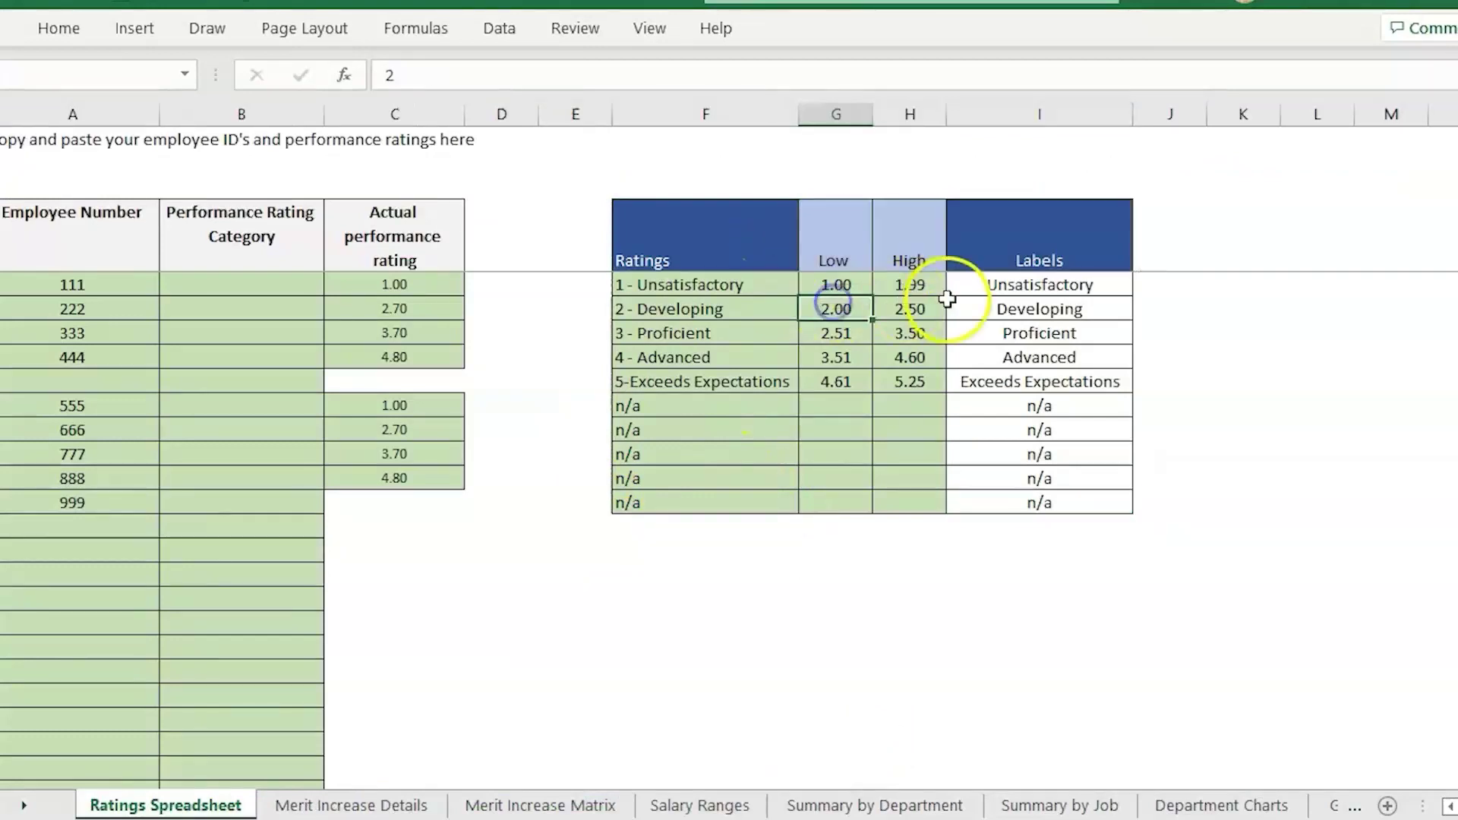
click(865, 284)
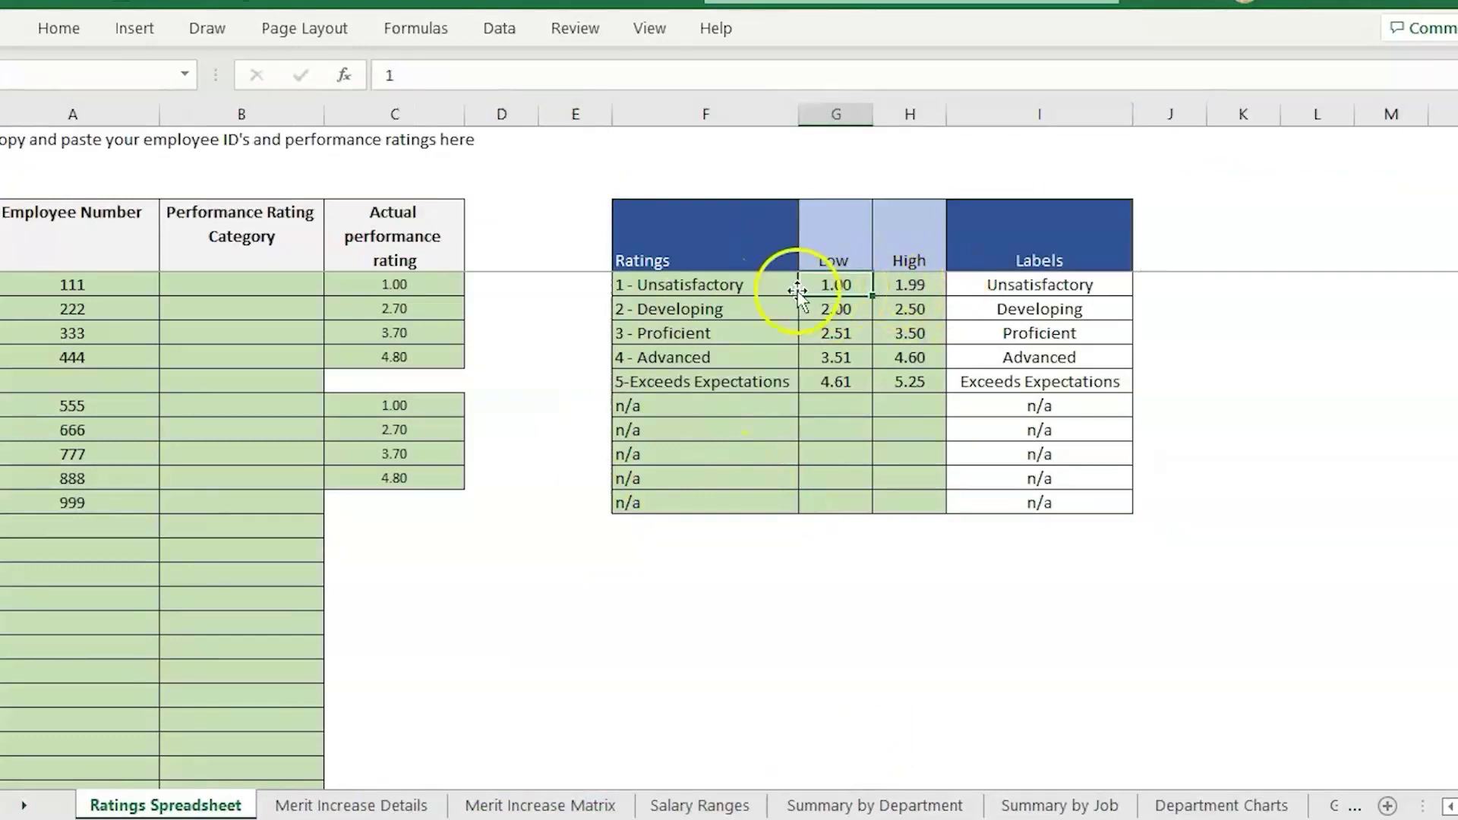
click(916, 282)
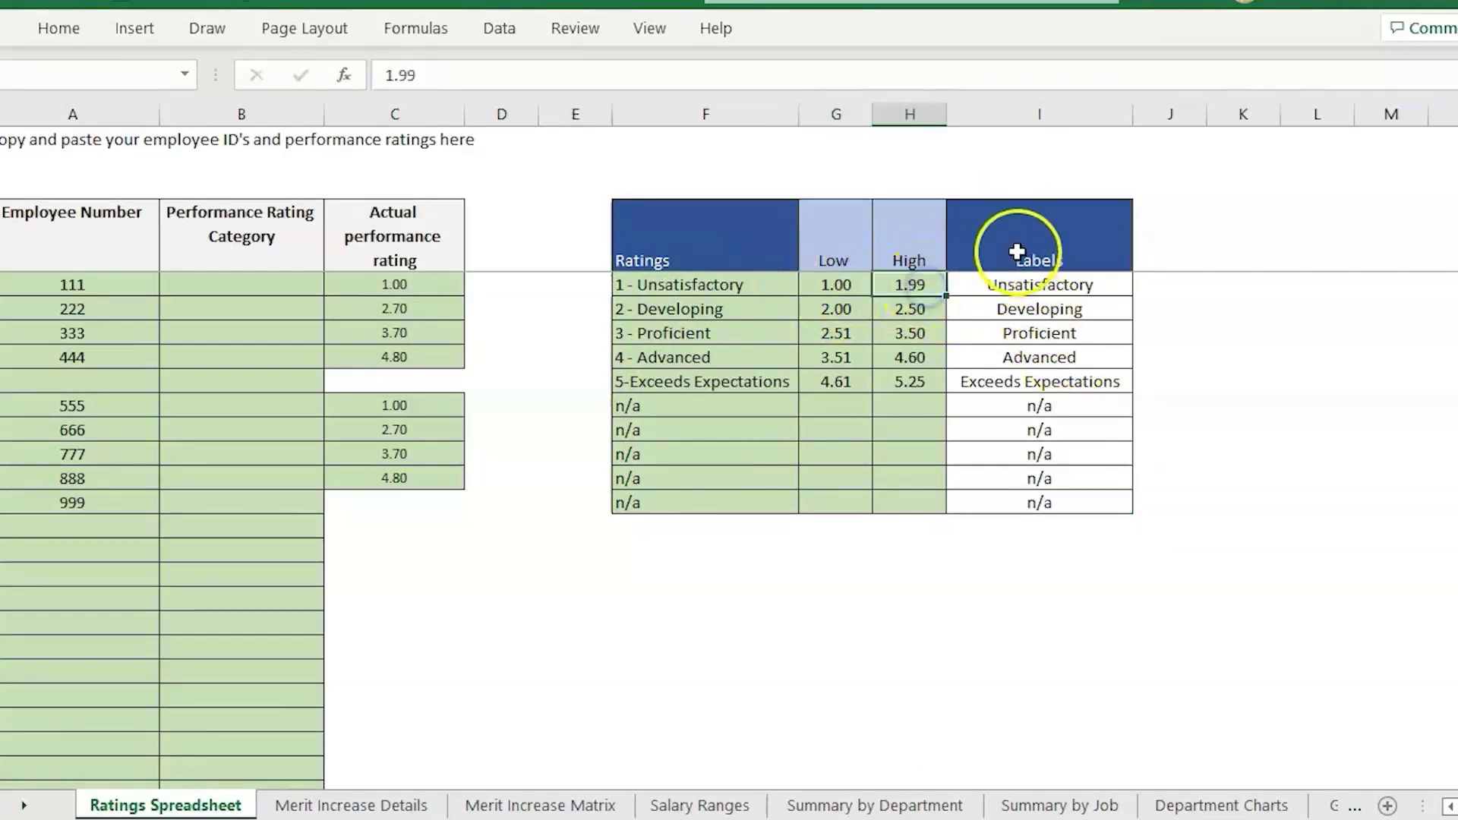
click(1092, 289)
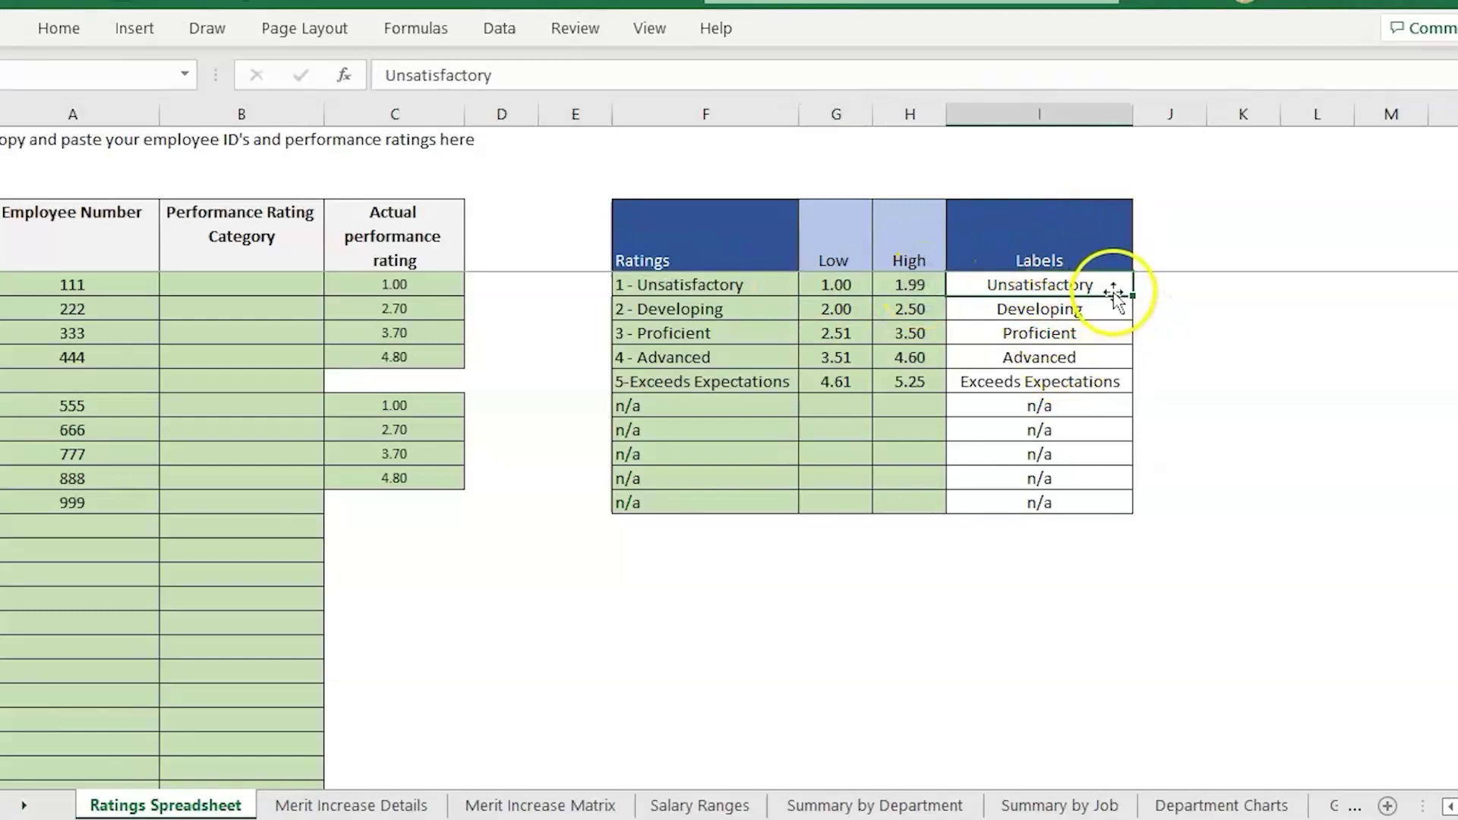
click(843, 377)
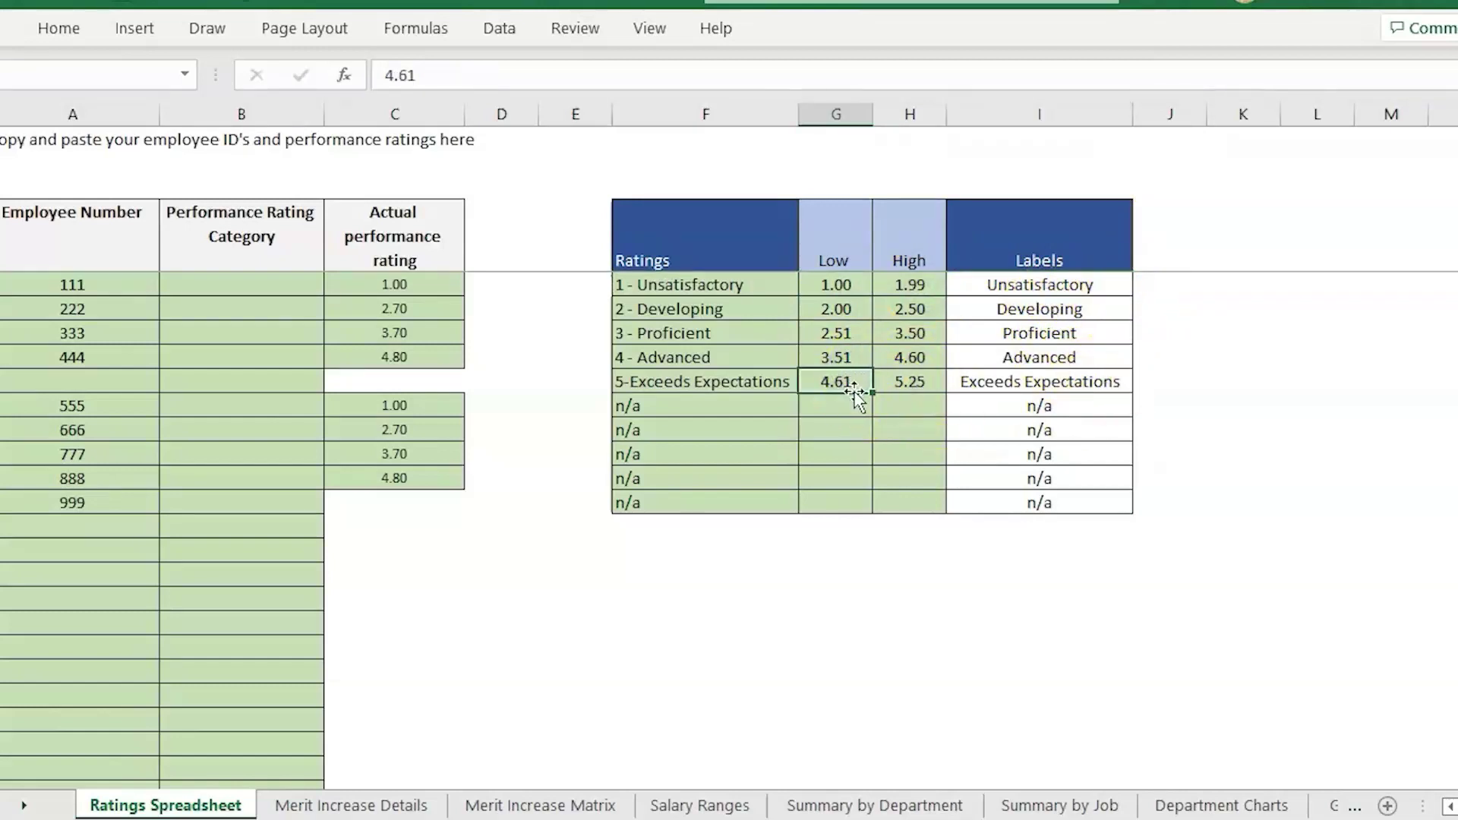
click(923, 389)
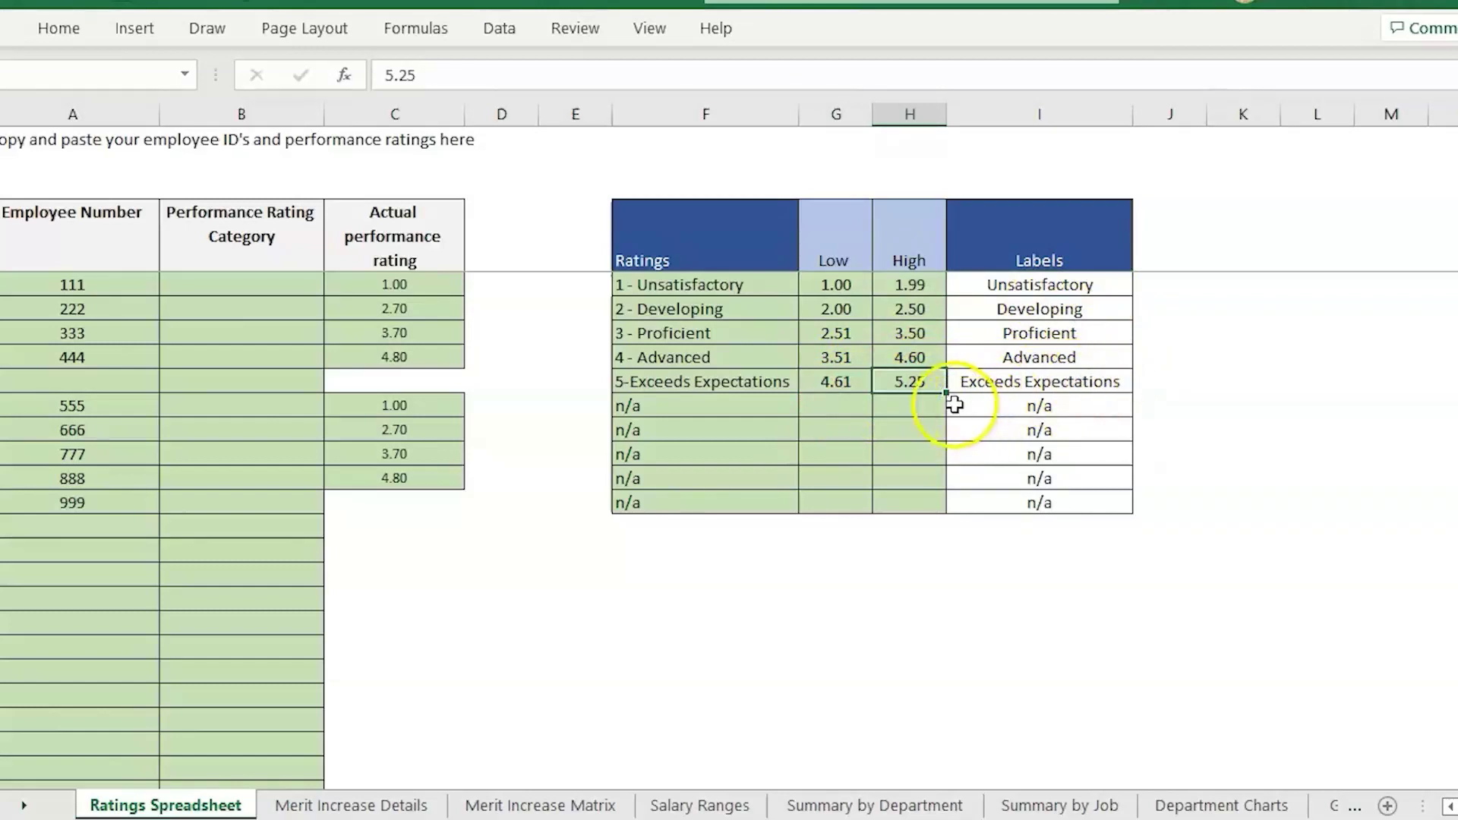
click(1098, 377)
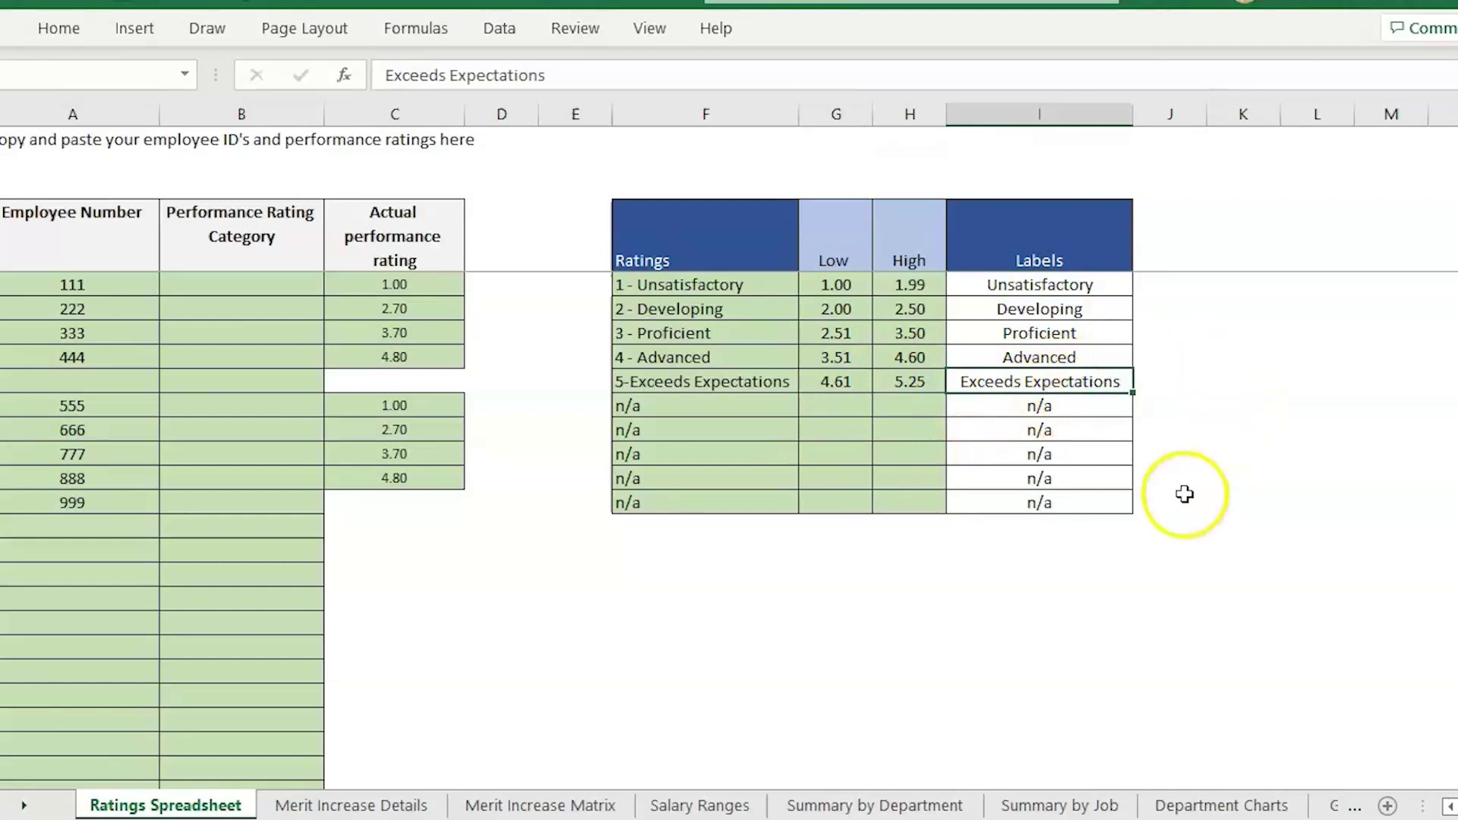
Step: Review the labels Unsatisfactory through Exceeds Expectations, then view rating 5 in the merit matrix
click(1066, 284)
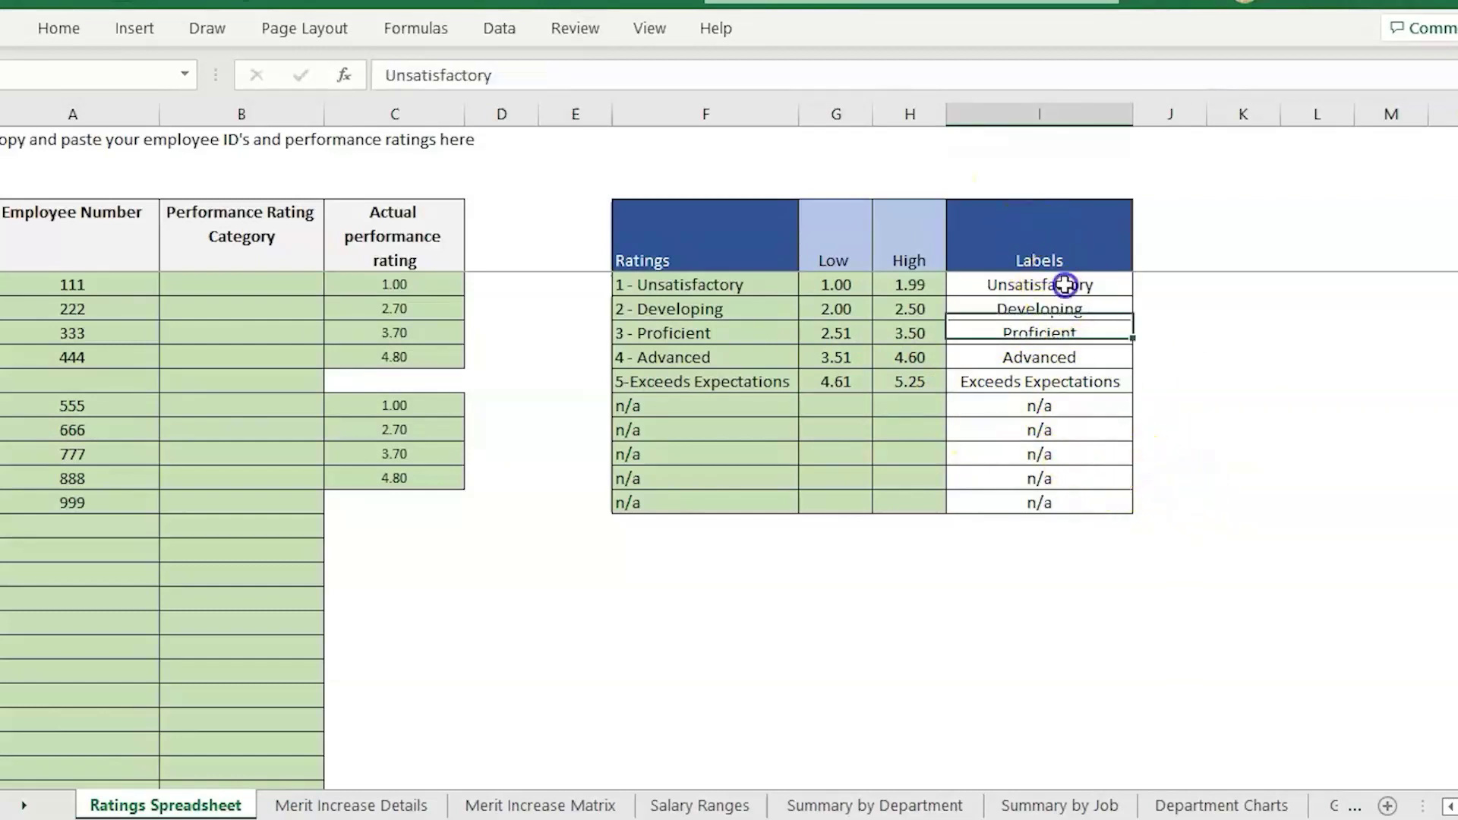
drag(1065, 285, 1071, 380)
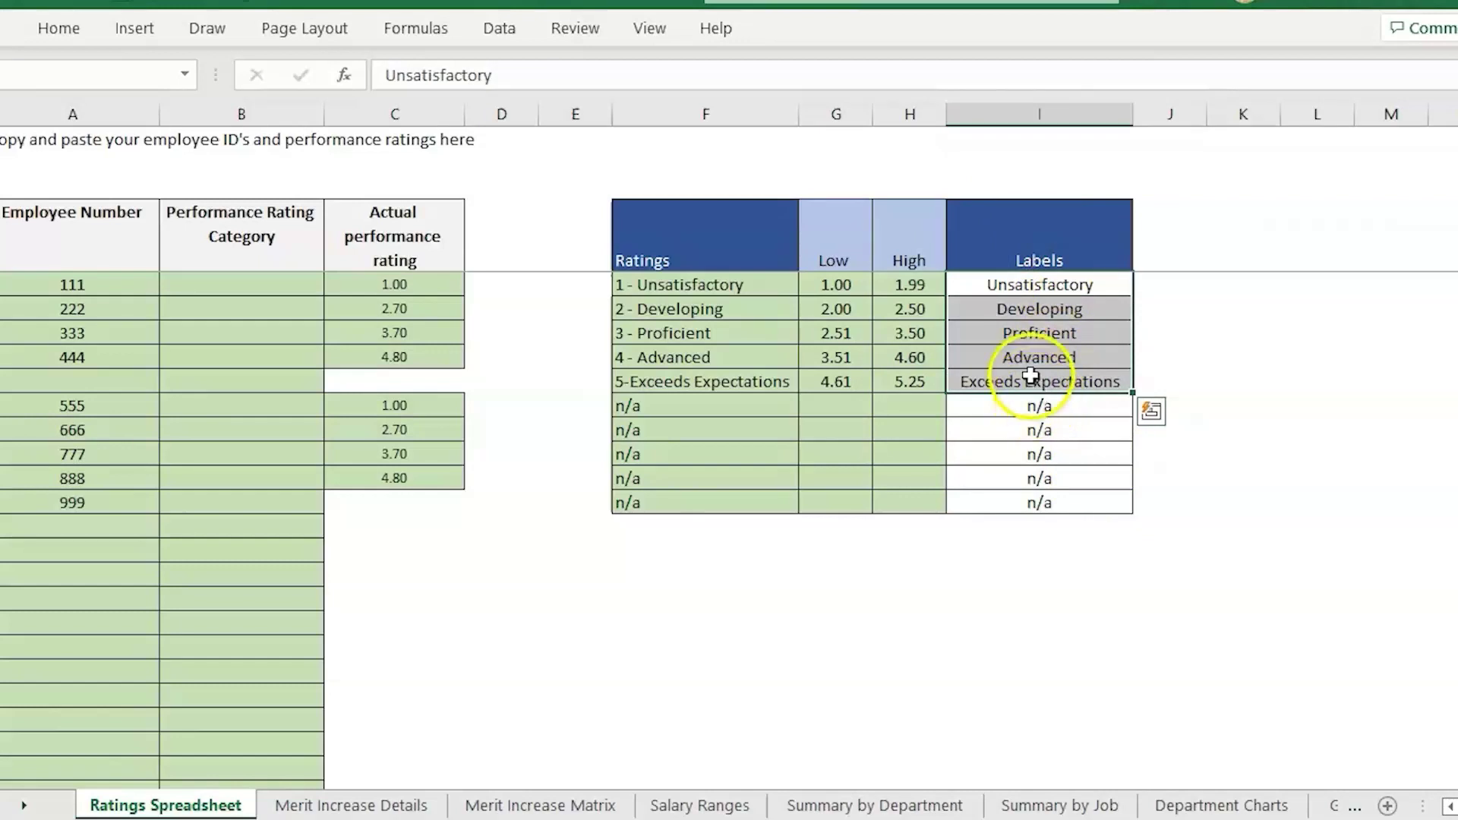
click(1058, 380)
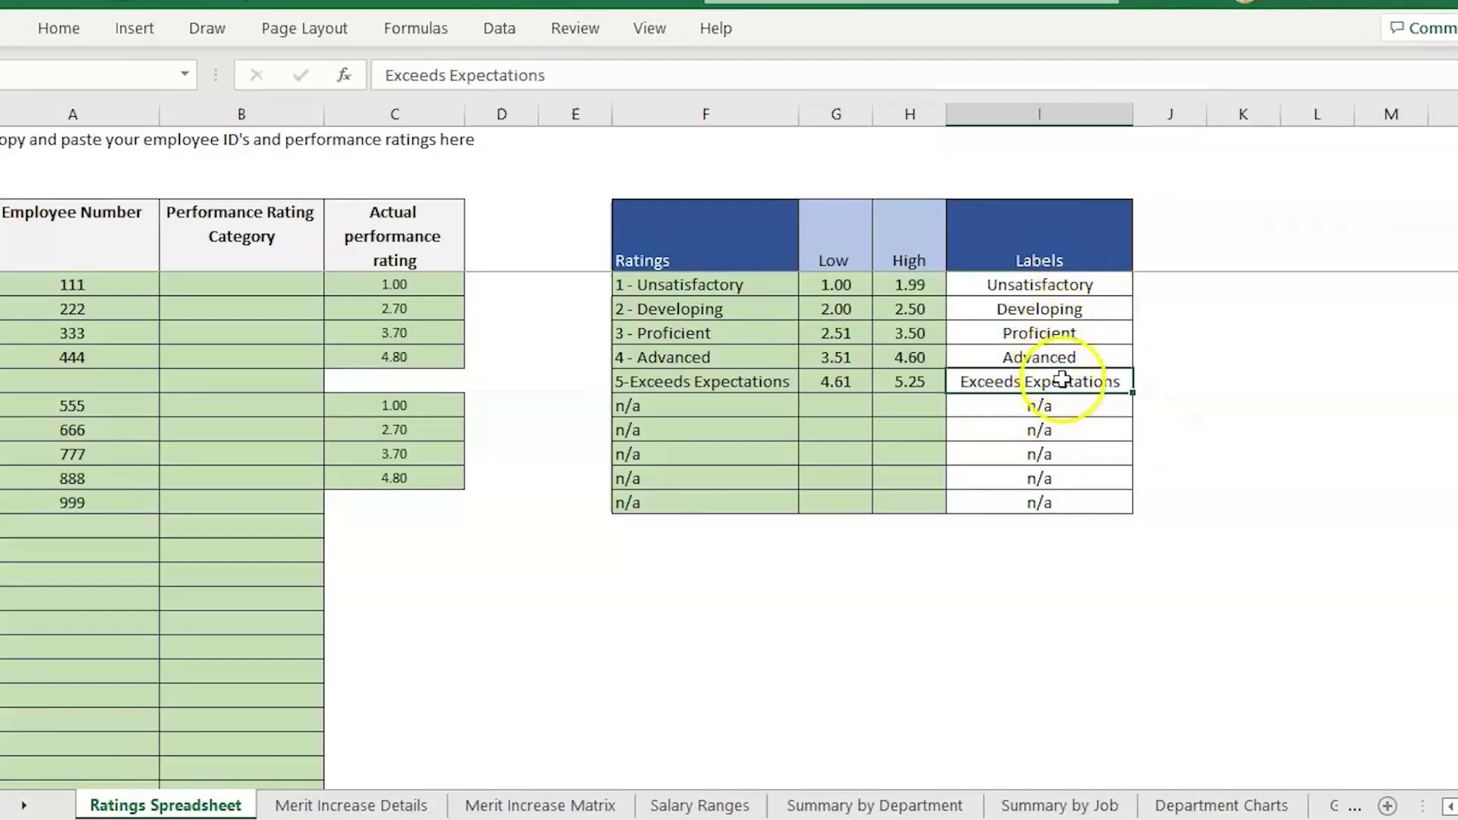
click(840, 333)
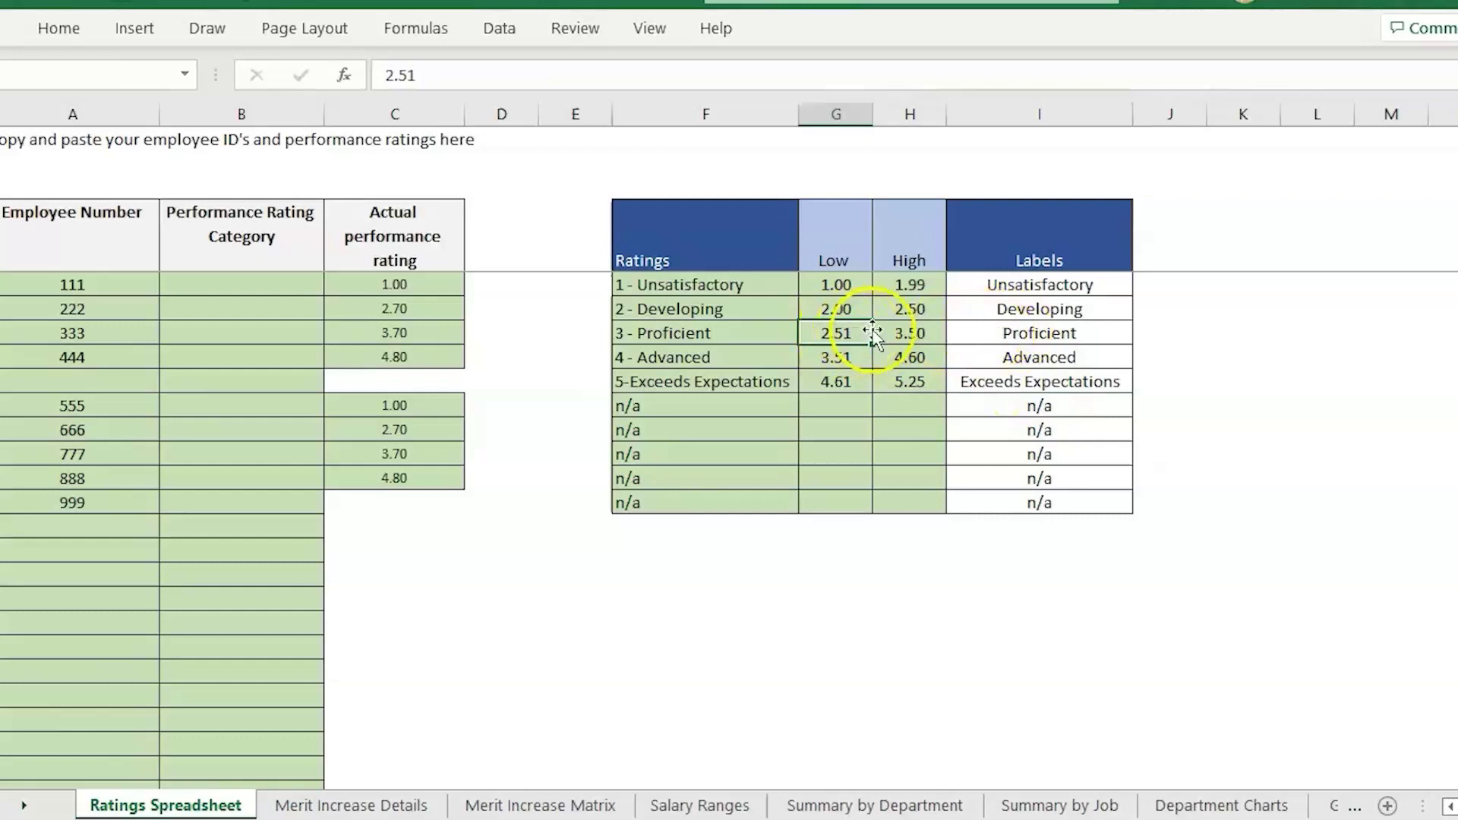
click(1068, 332)
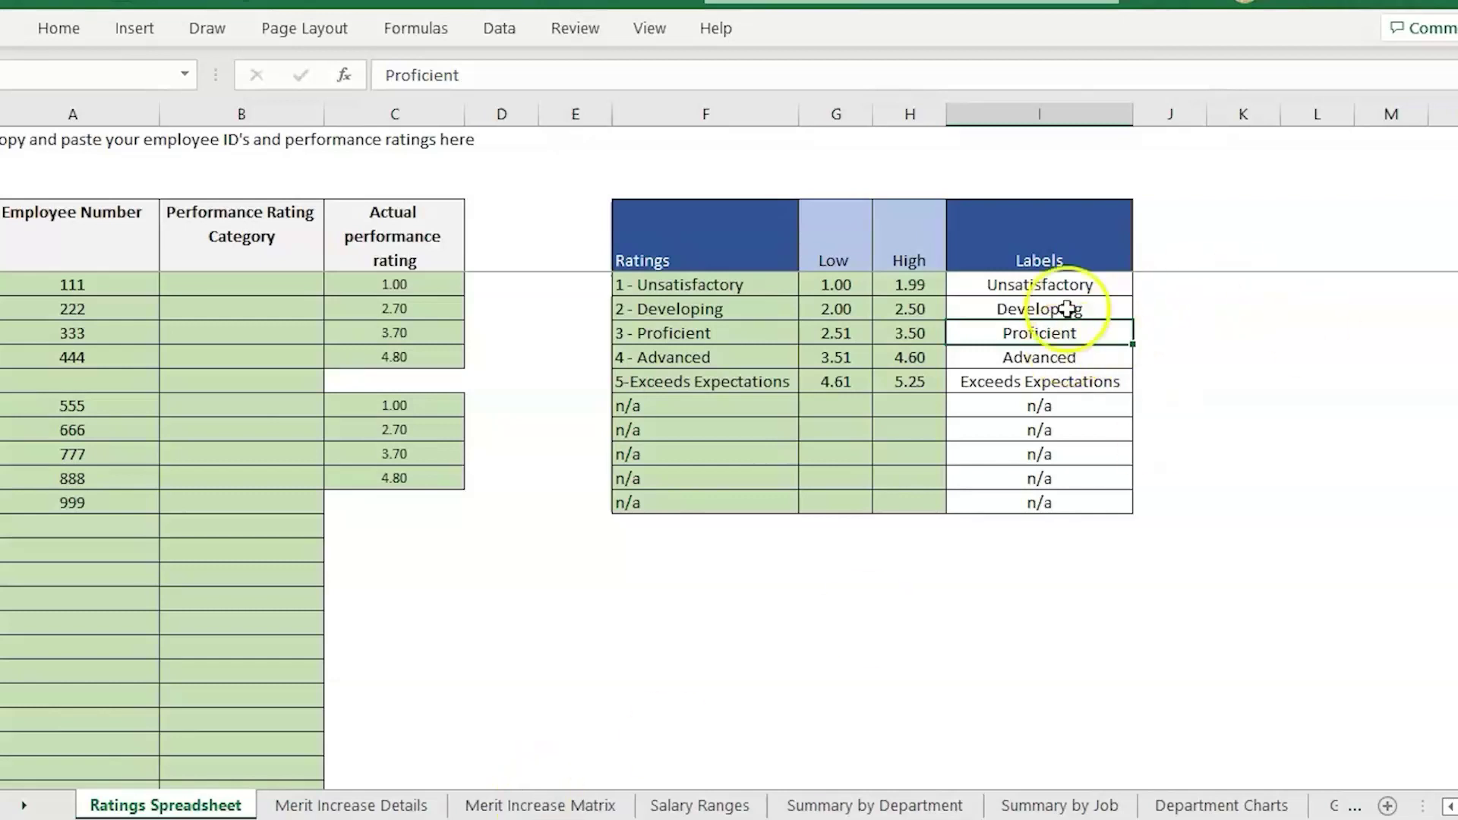
drag(1067, 285, 1107, 372)
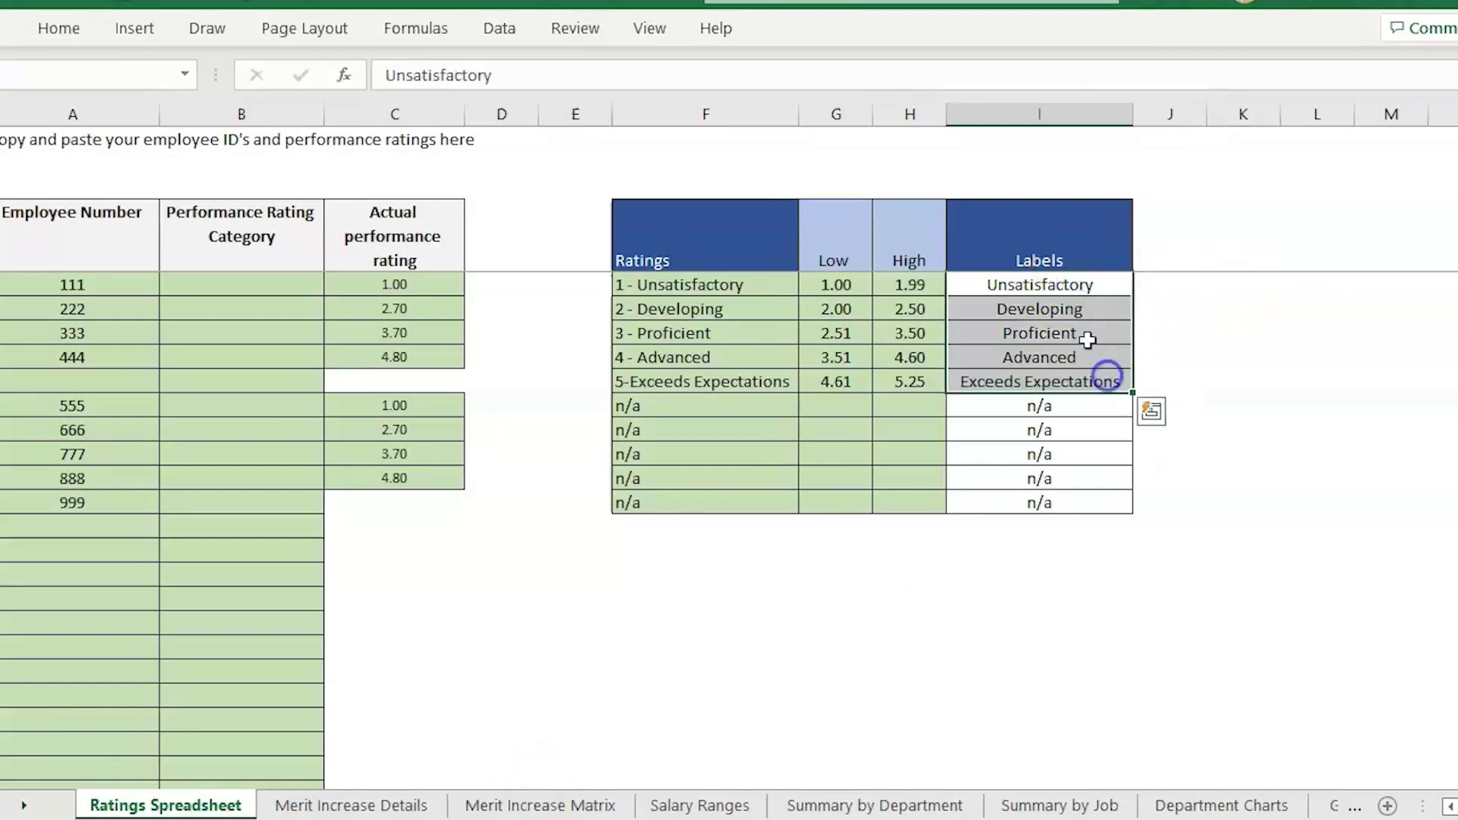
click(541, 805)
click(87, 591)
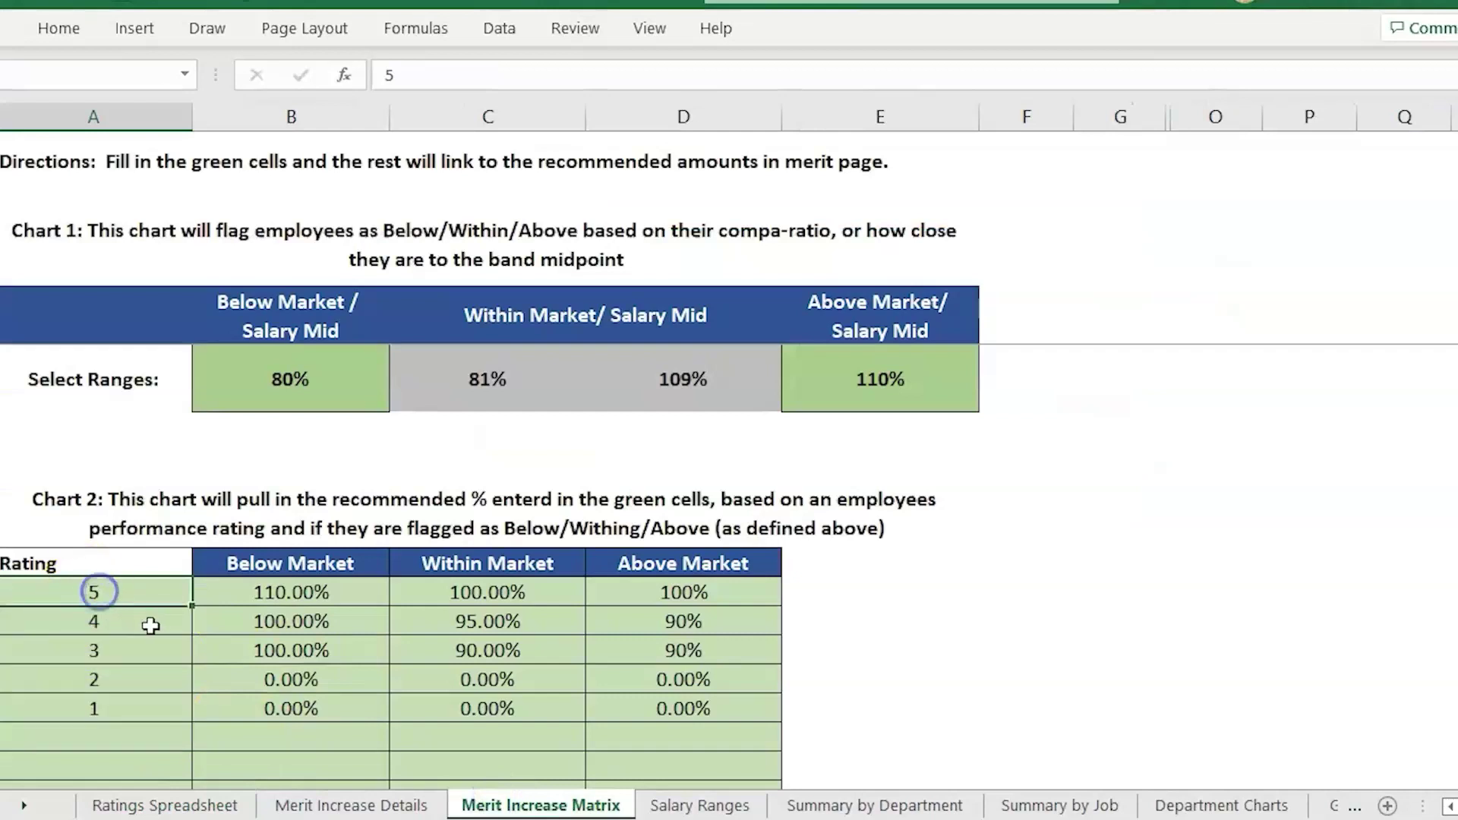
Step: Enter the numbers 1, 2, 3, 4, 5 as the ratings table labels in I4:I8
click(165, 805)
text(1)
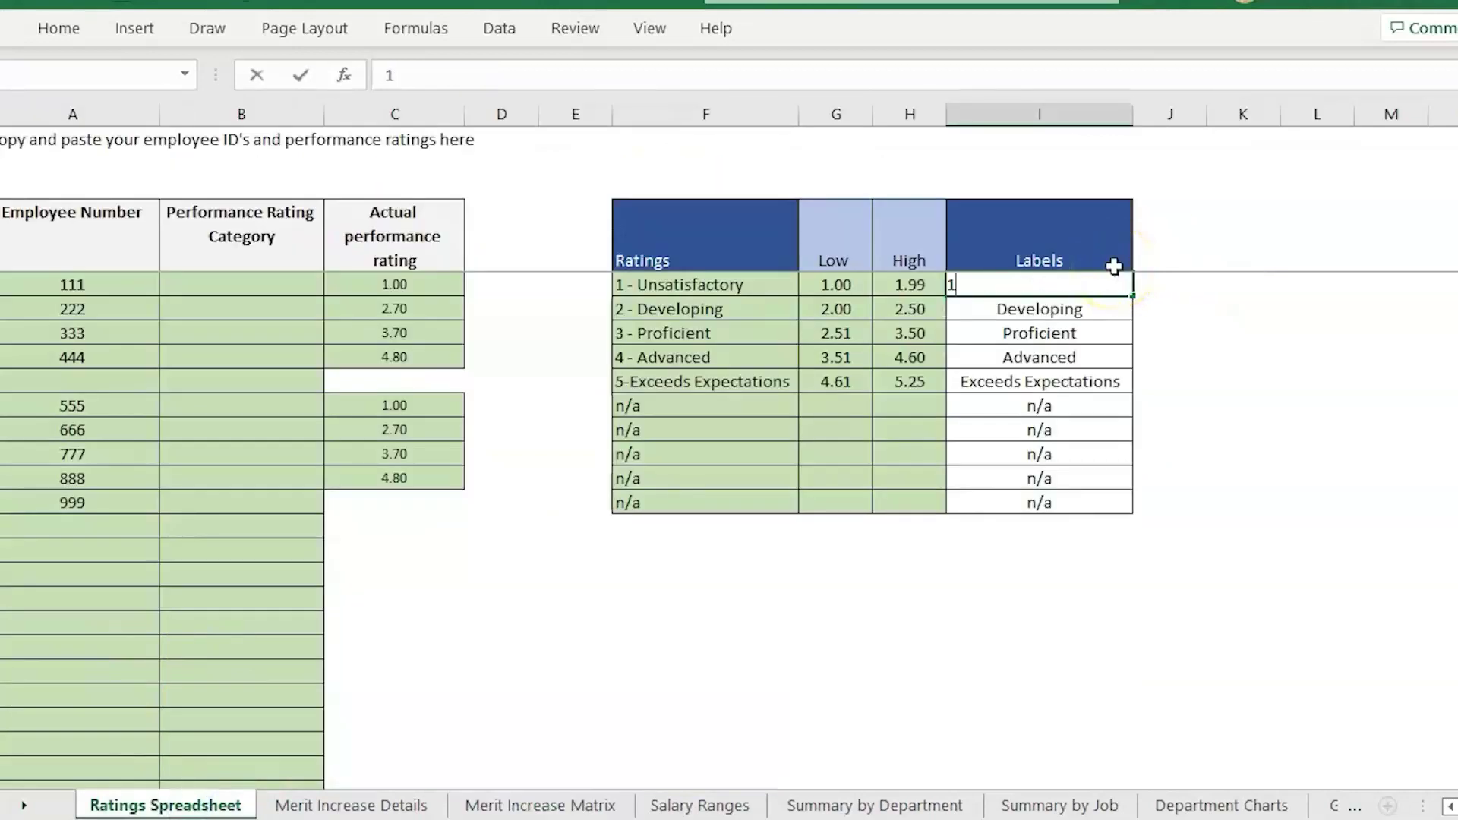
key(Return)
text(2)
key(Return)
text(3)
key(Return)
text(4)
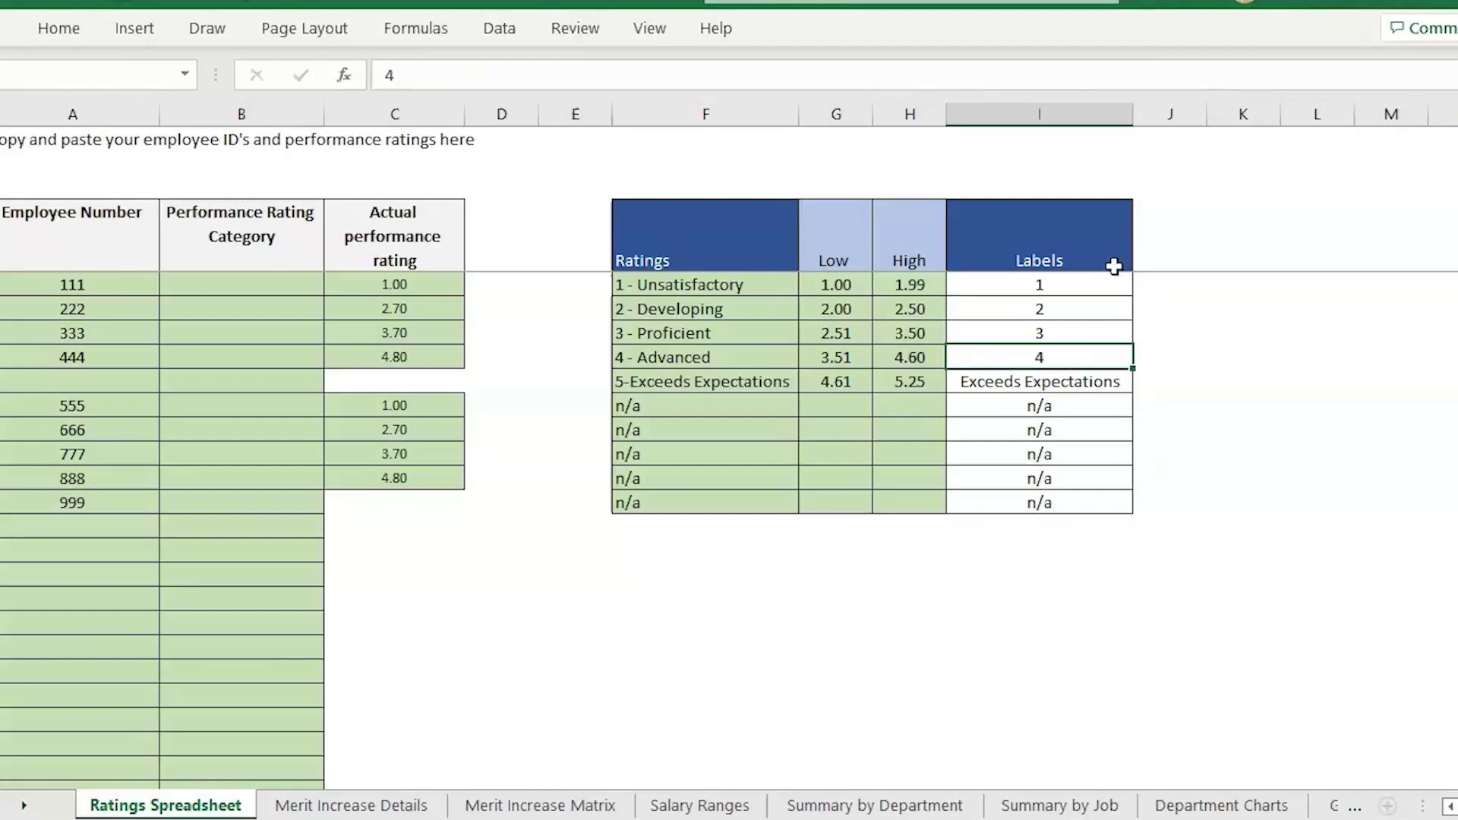
key(Return)
text(5)
key(Return)
key(Up)
key(Up)
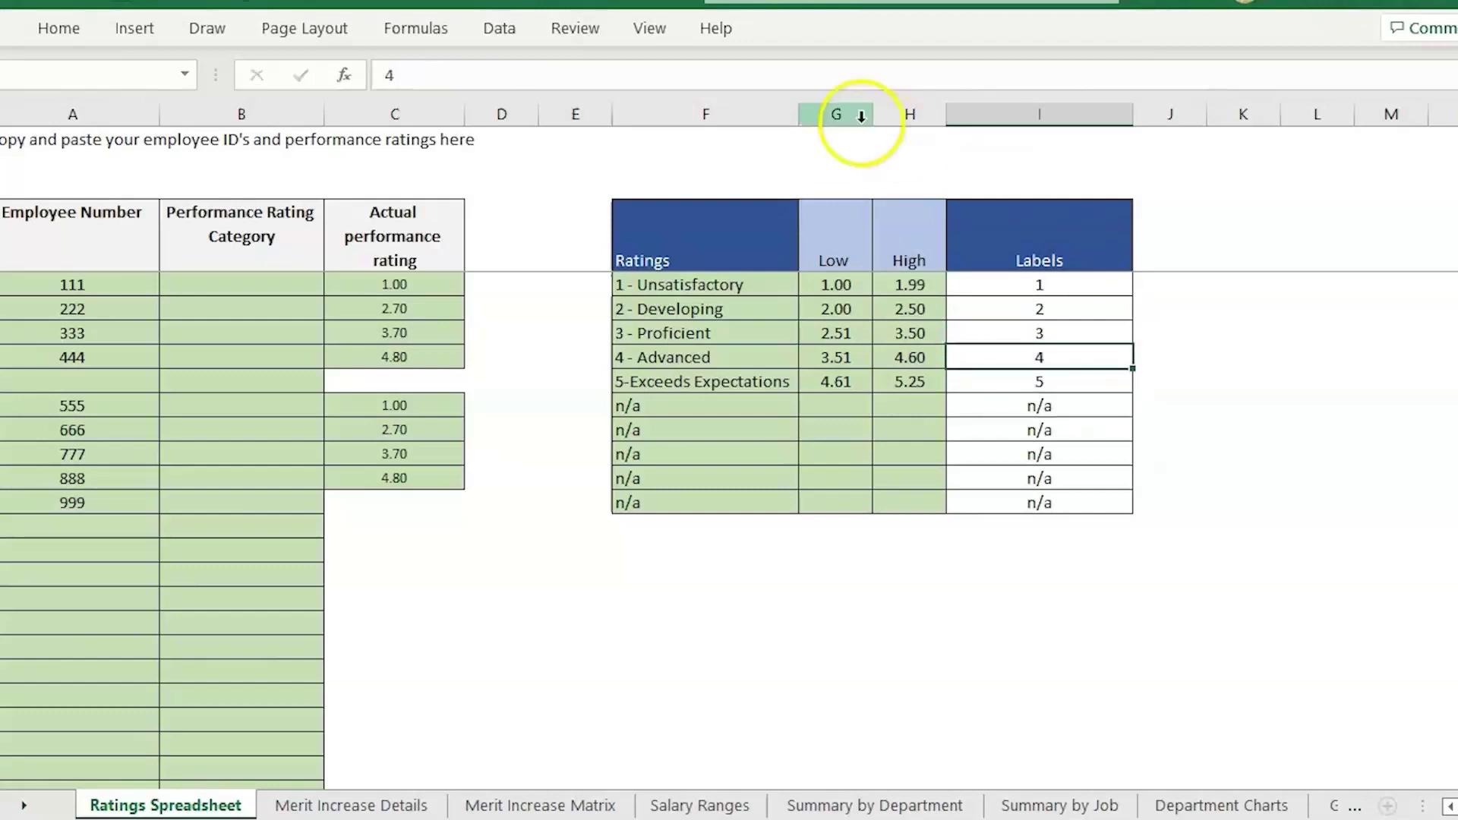
Step: Review the lookup table's Low and High columns and its new numeric labels
click(173, 292)
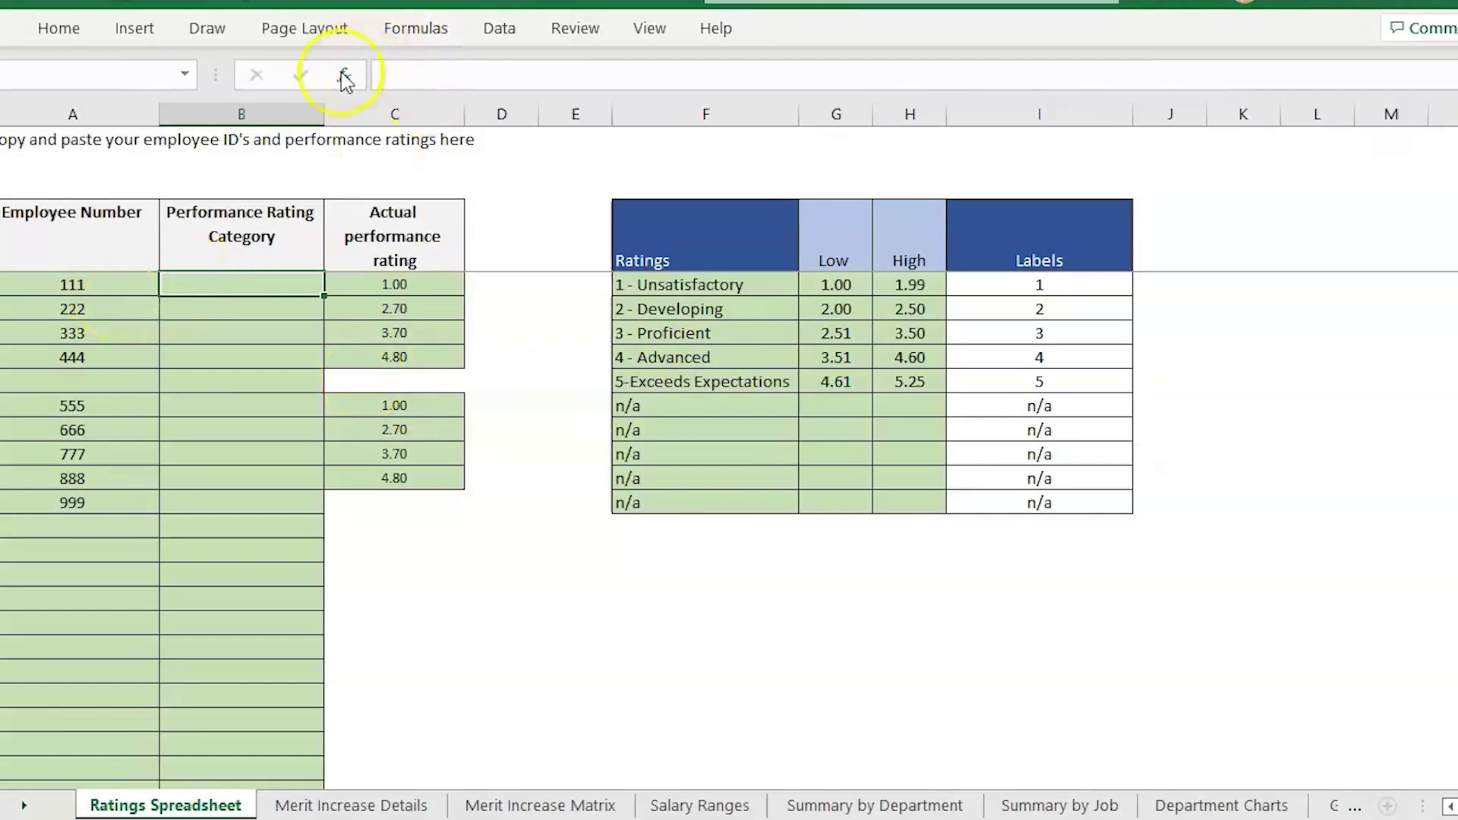
drag(732, 216, 1094, 378)
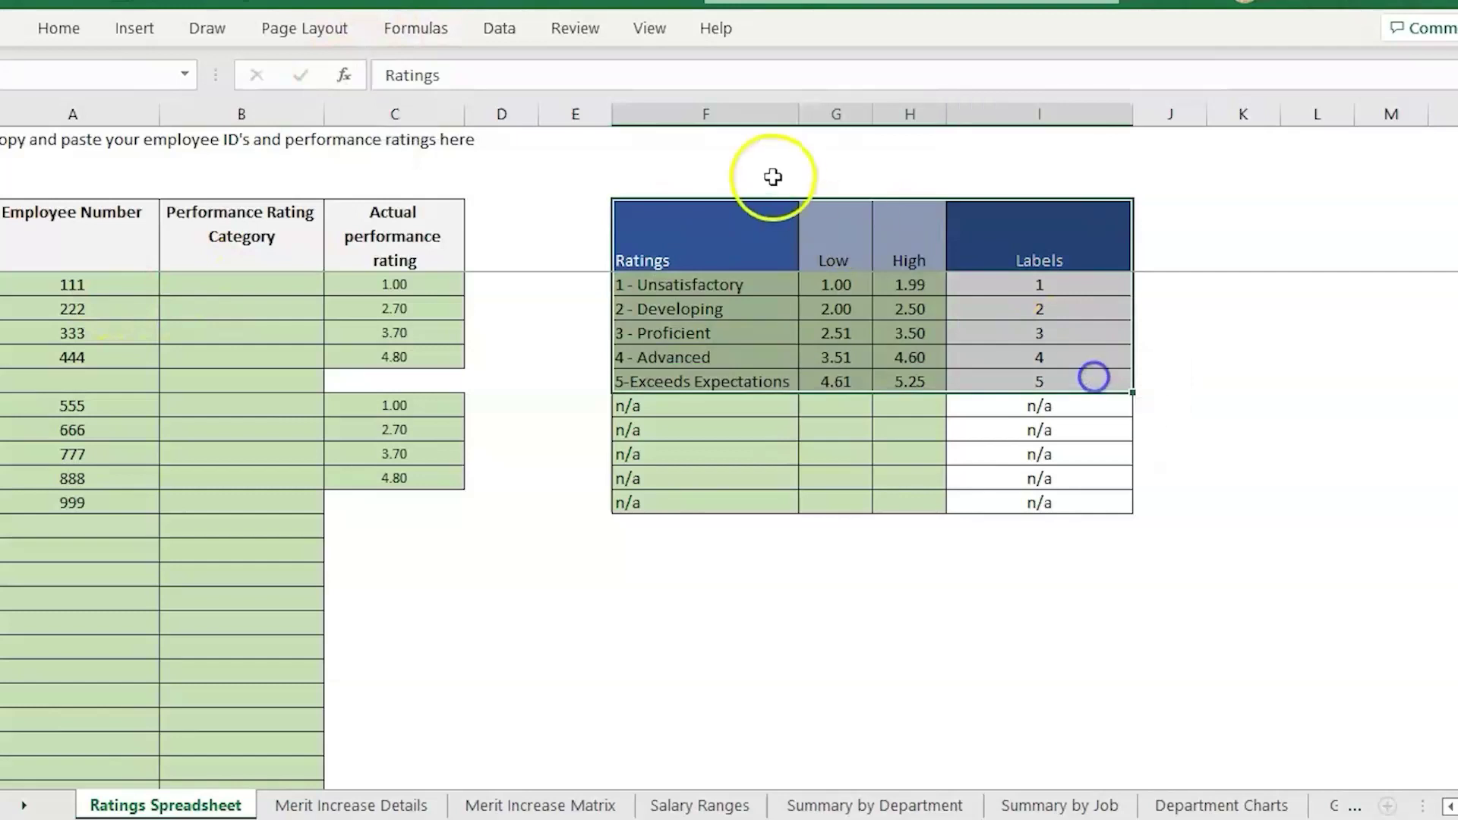
click(854, 115)
drag(862, 113, 902, 120)
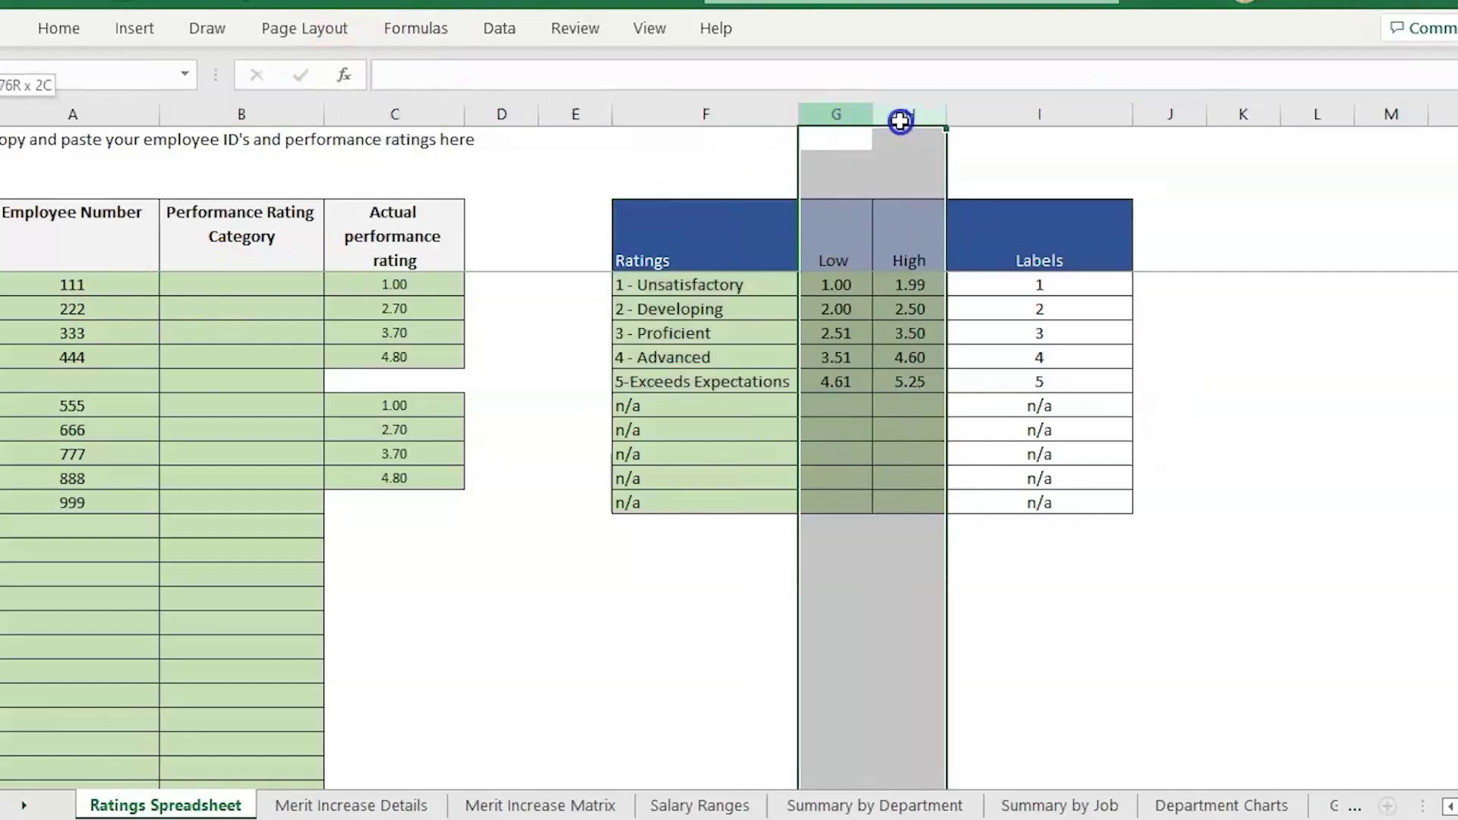
click(1086, 290)
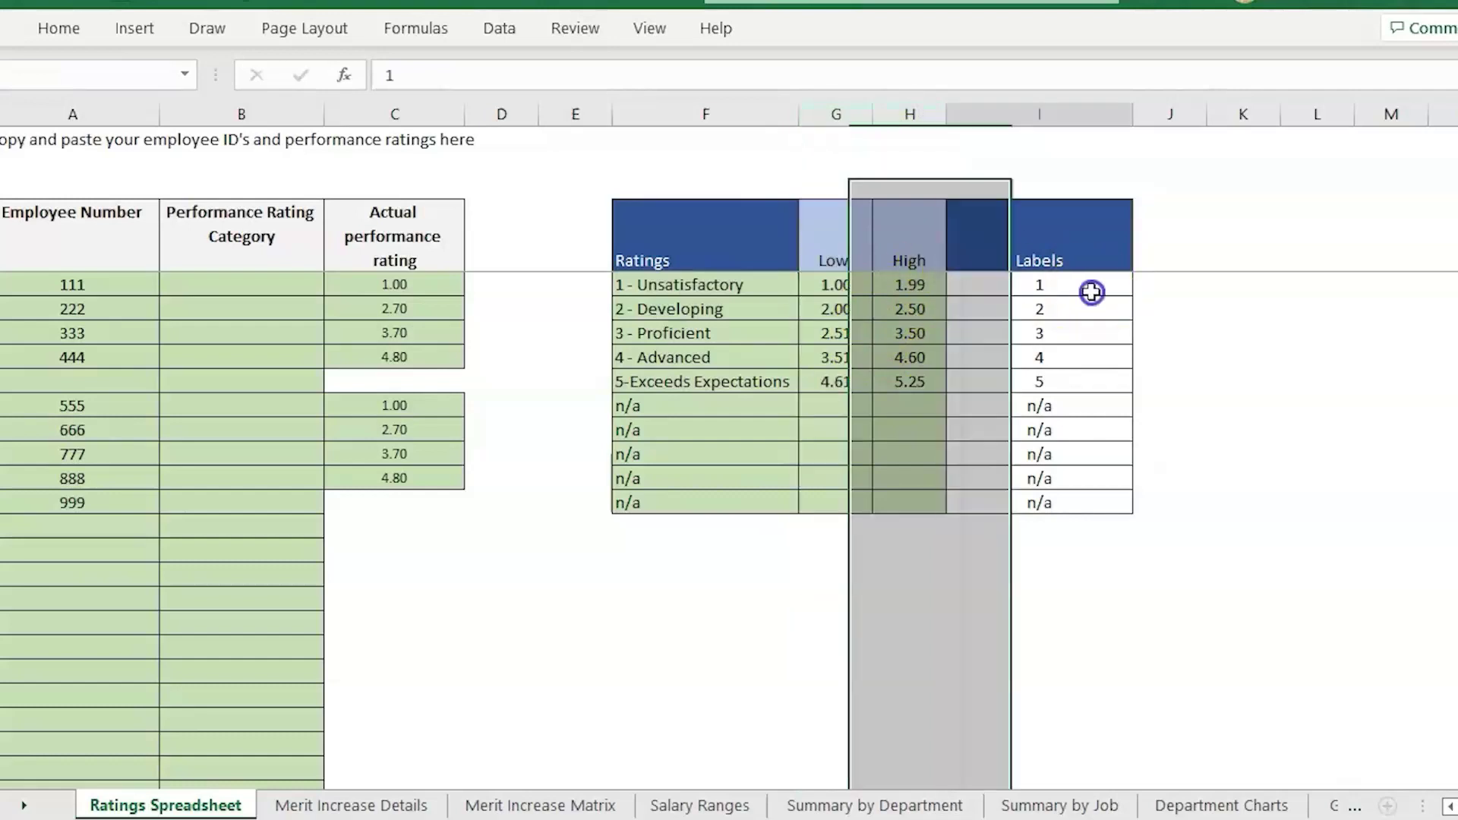
click(1081, 309)
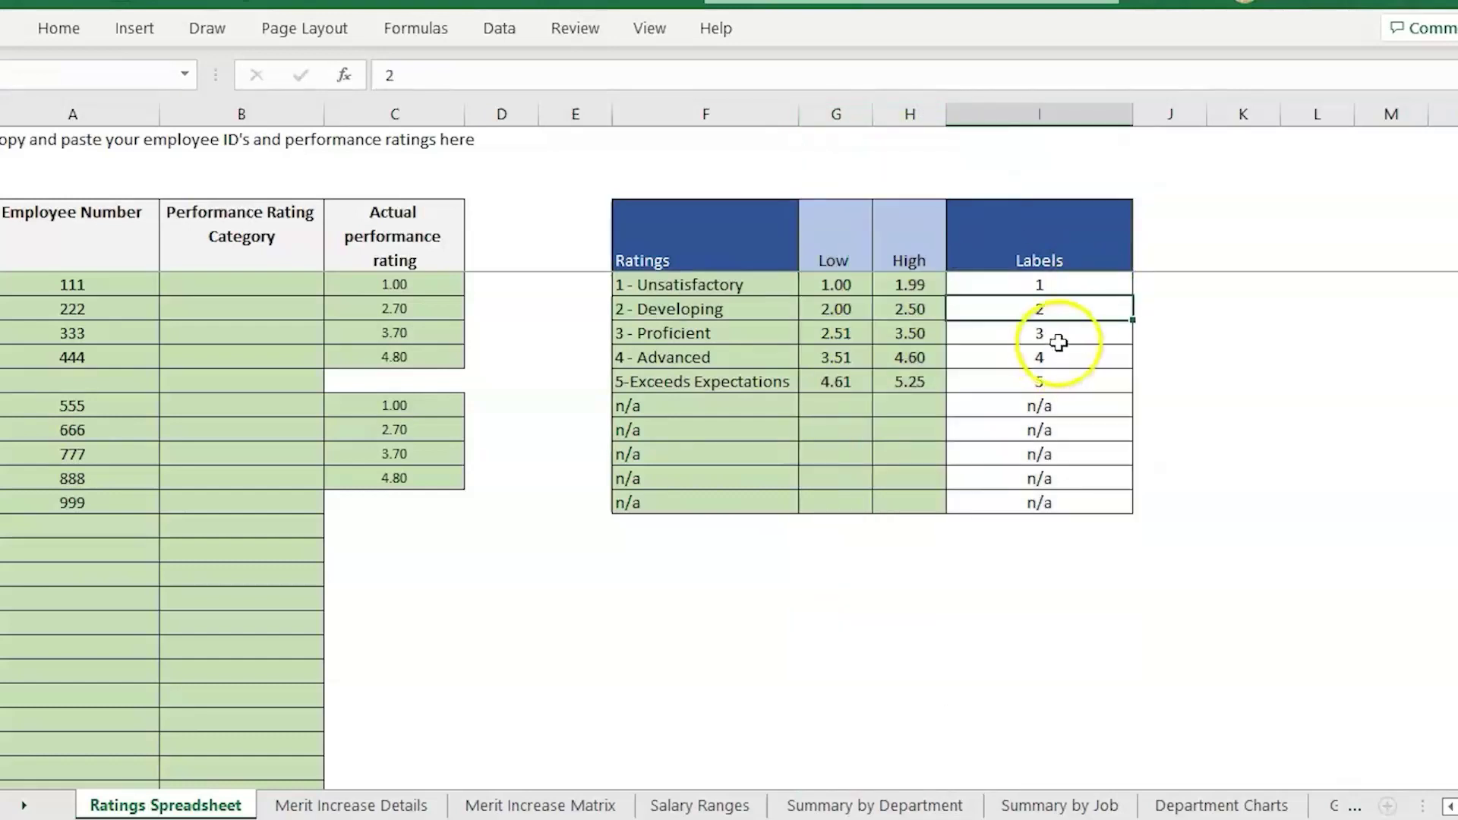
Step: Insert a VLOOKUP function into the first employee's rating category cell
click(1058, 336)
click(242, 284)
click(346, 75)
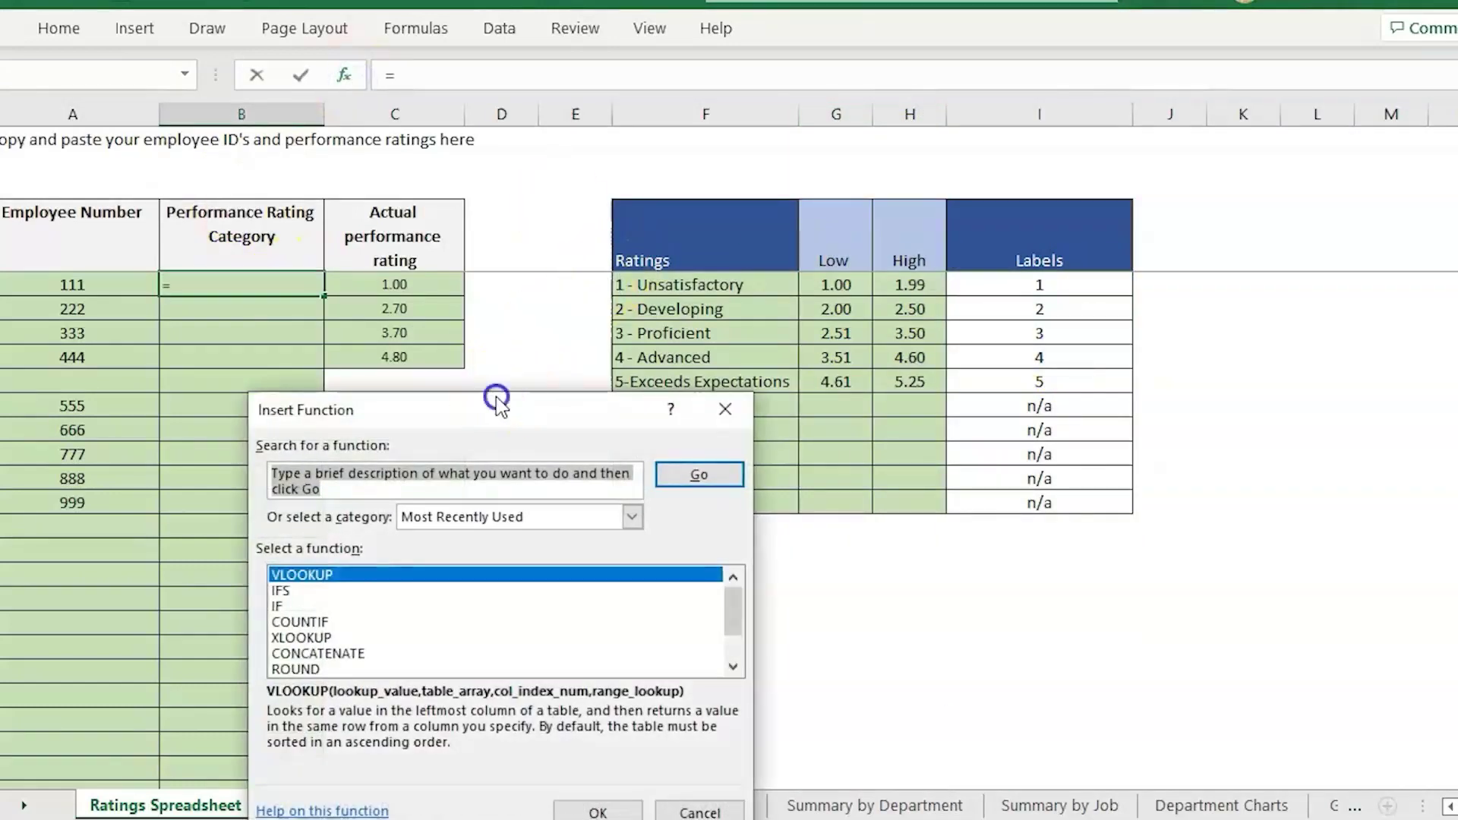
drag(495, 400, 967, 74)
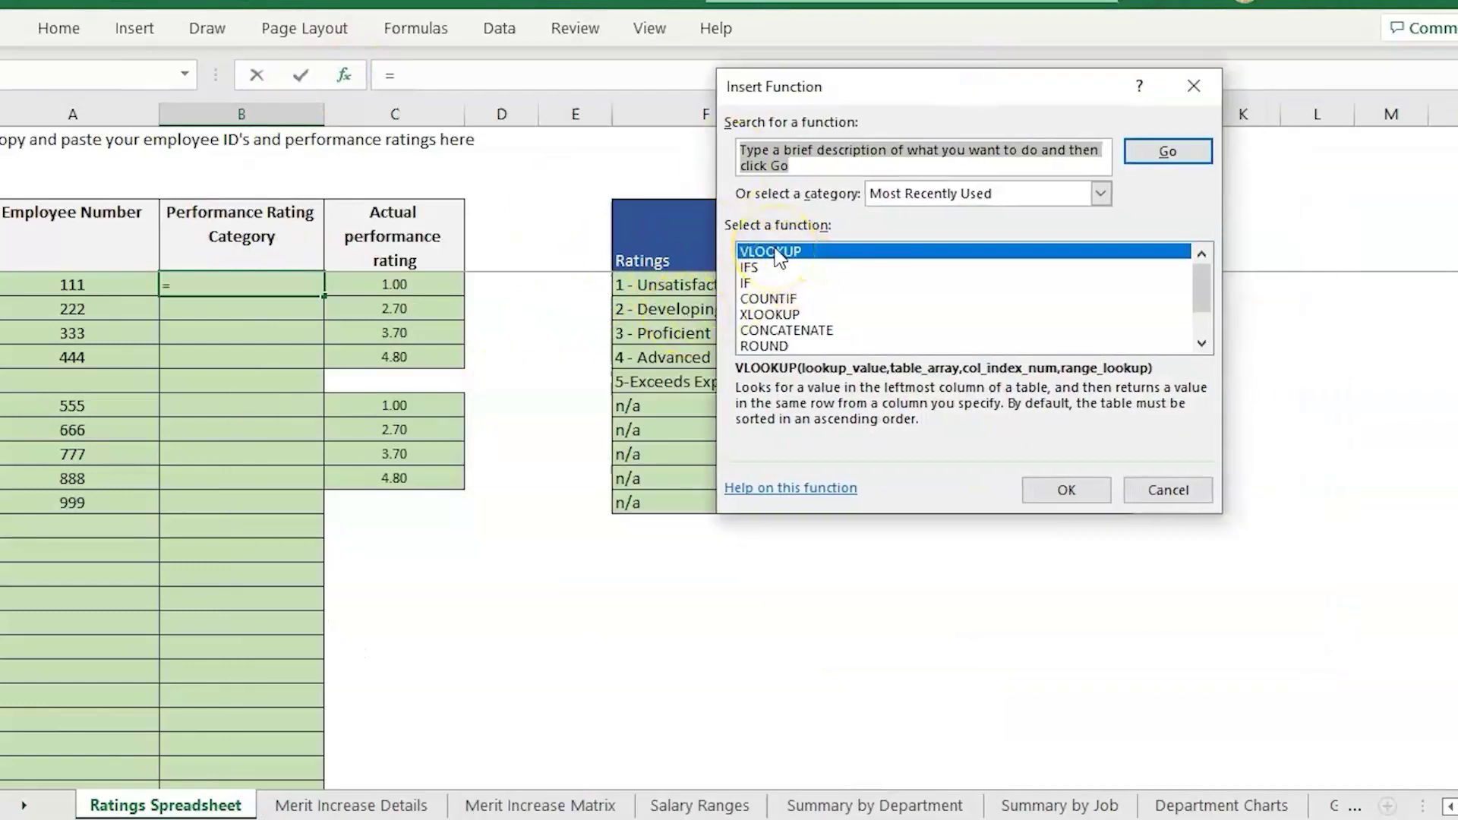
click(1070, 490)
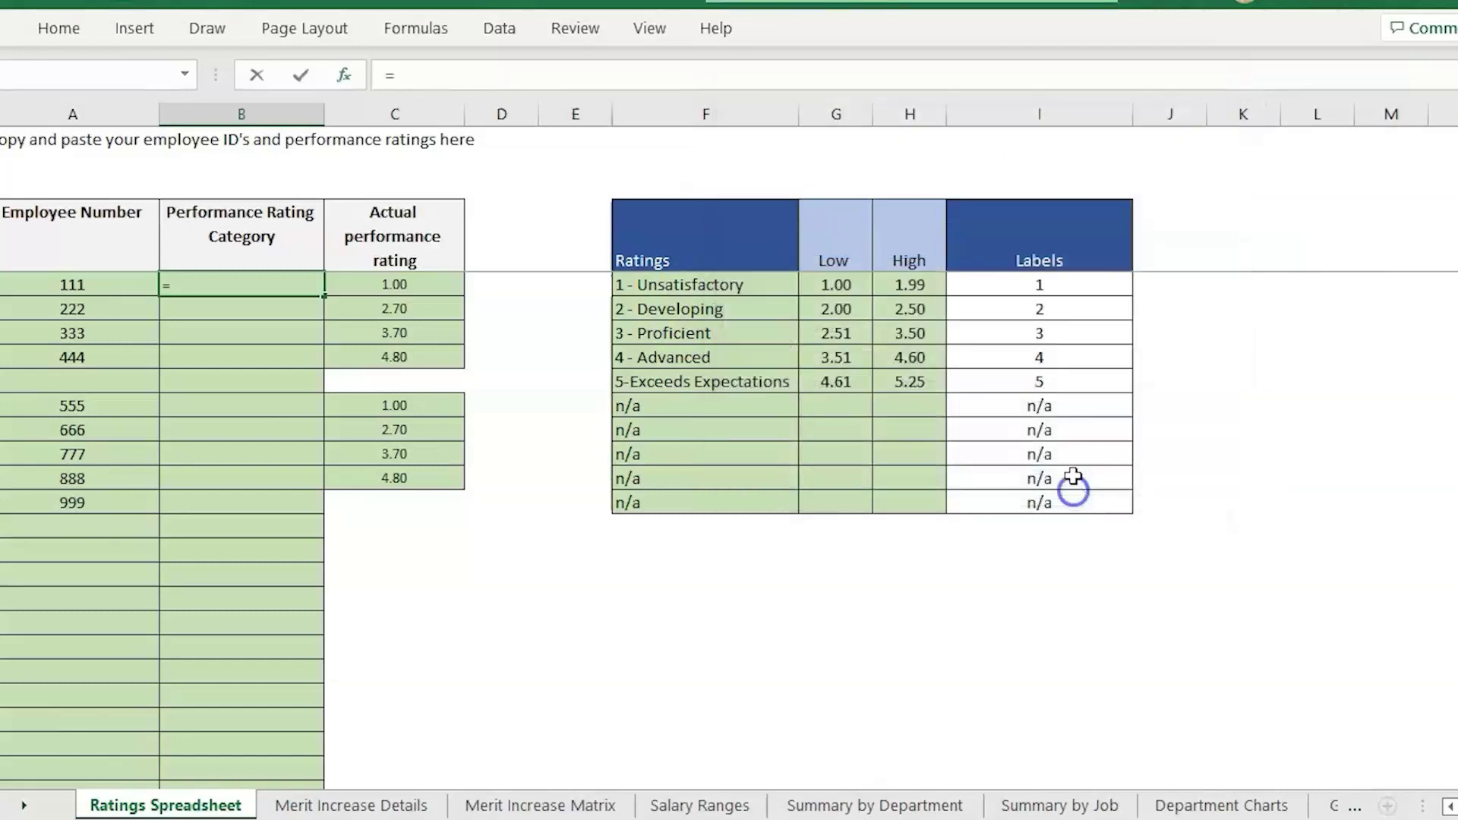
drag(1000, 125, 808, 416)
Step: Set the VLOOKUP arguments: lookup value C5, table G:I, column 3, match TRUE
click(432, 283)
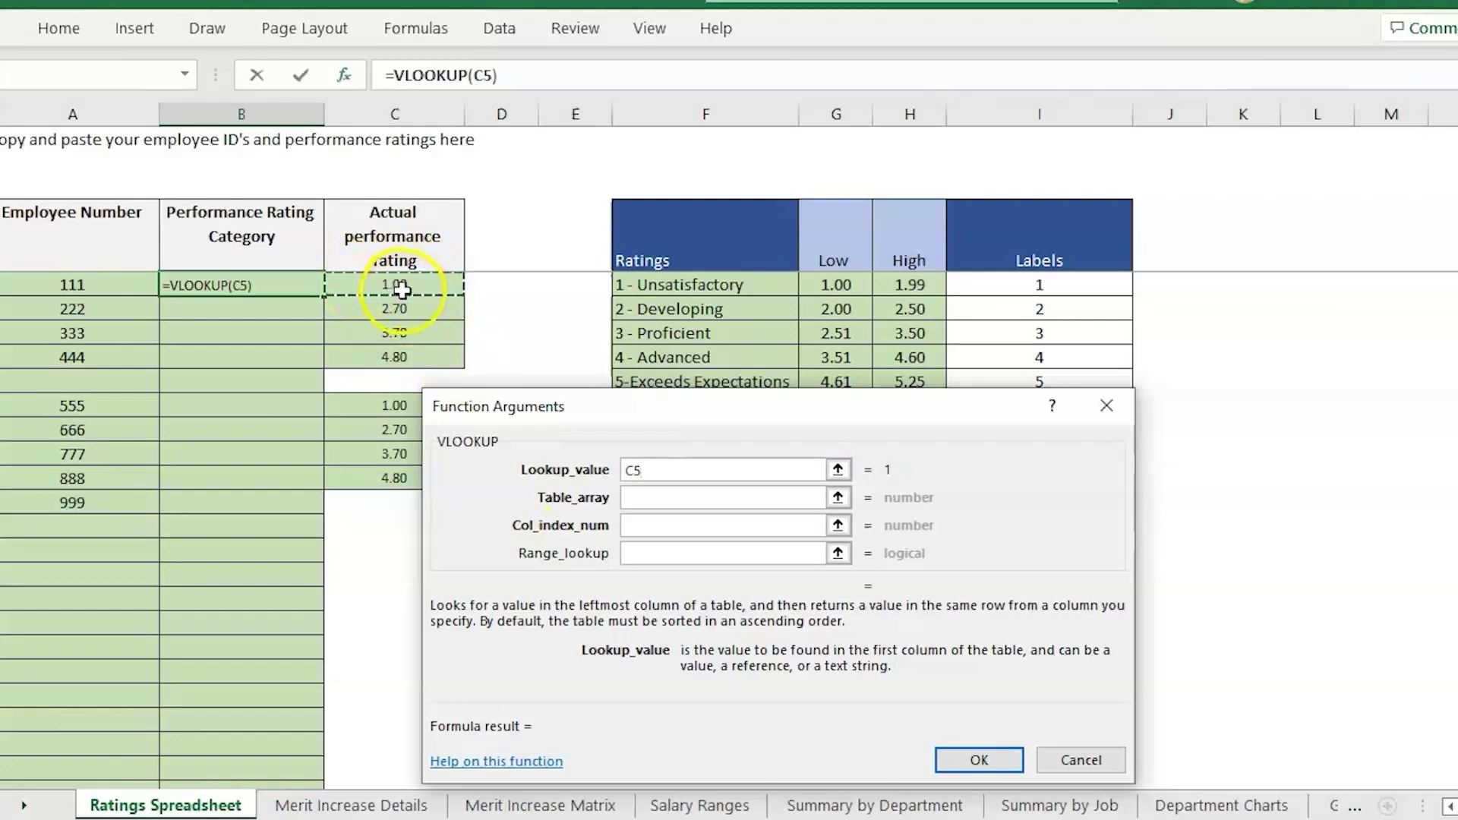
click(711, 497)
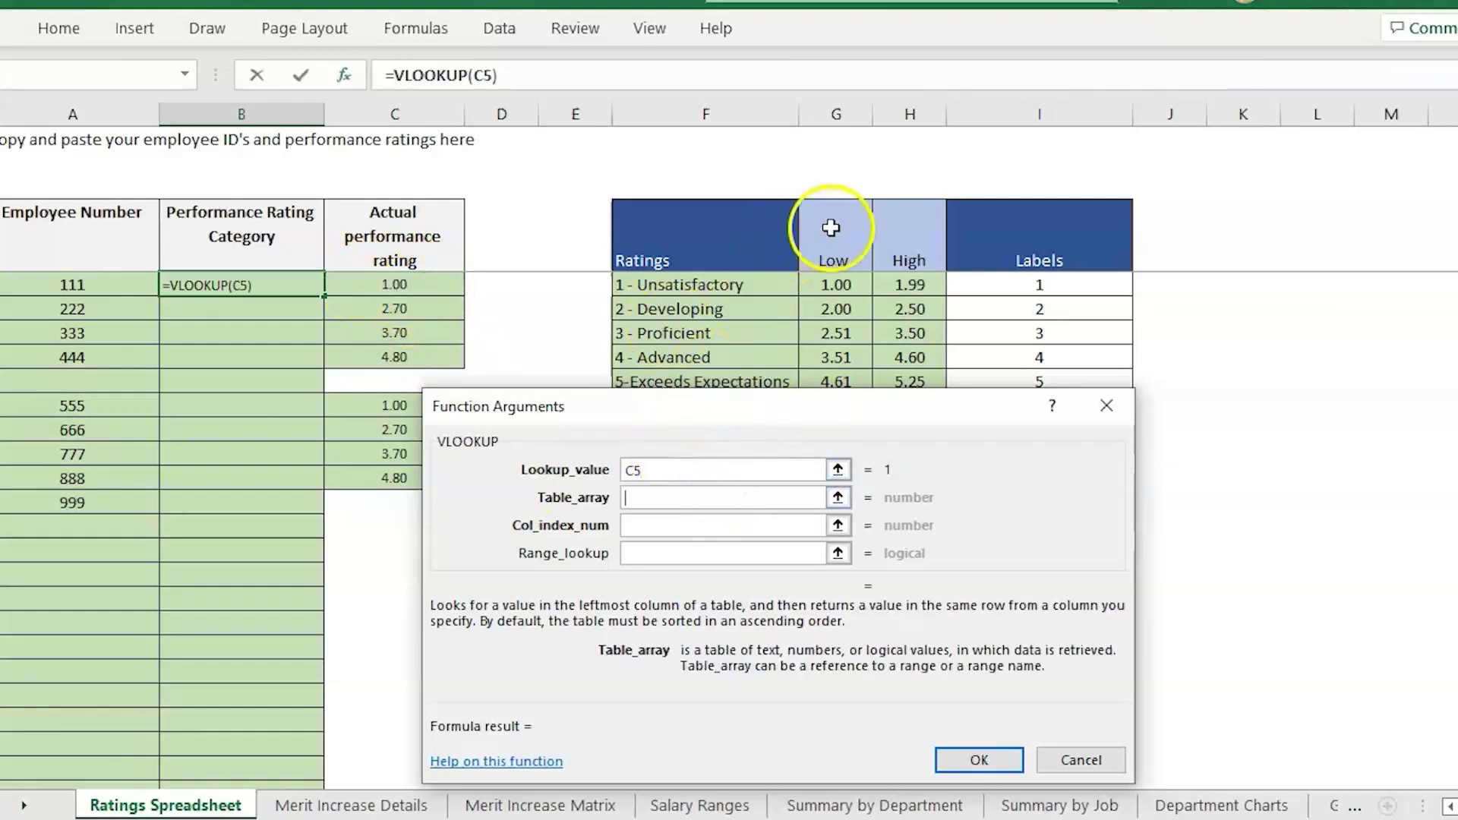
click(838, 113)
drag(840, 113, 1116, 128)
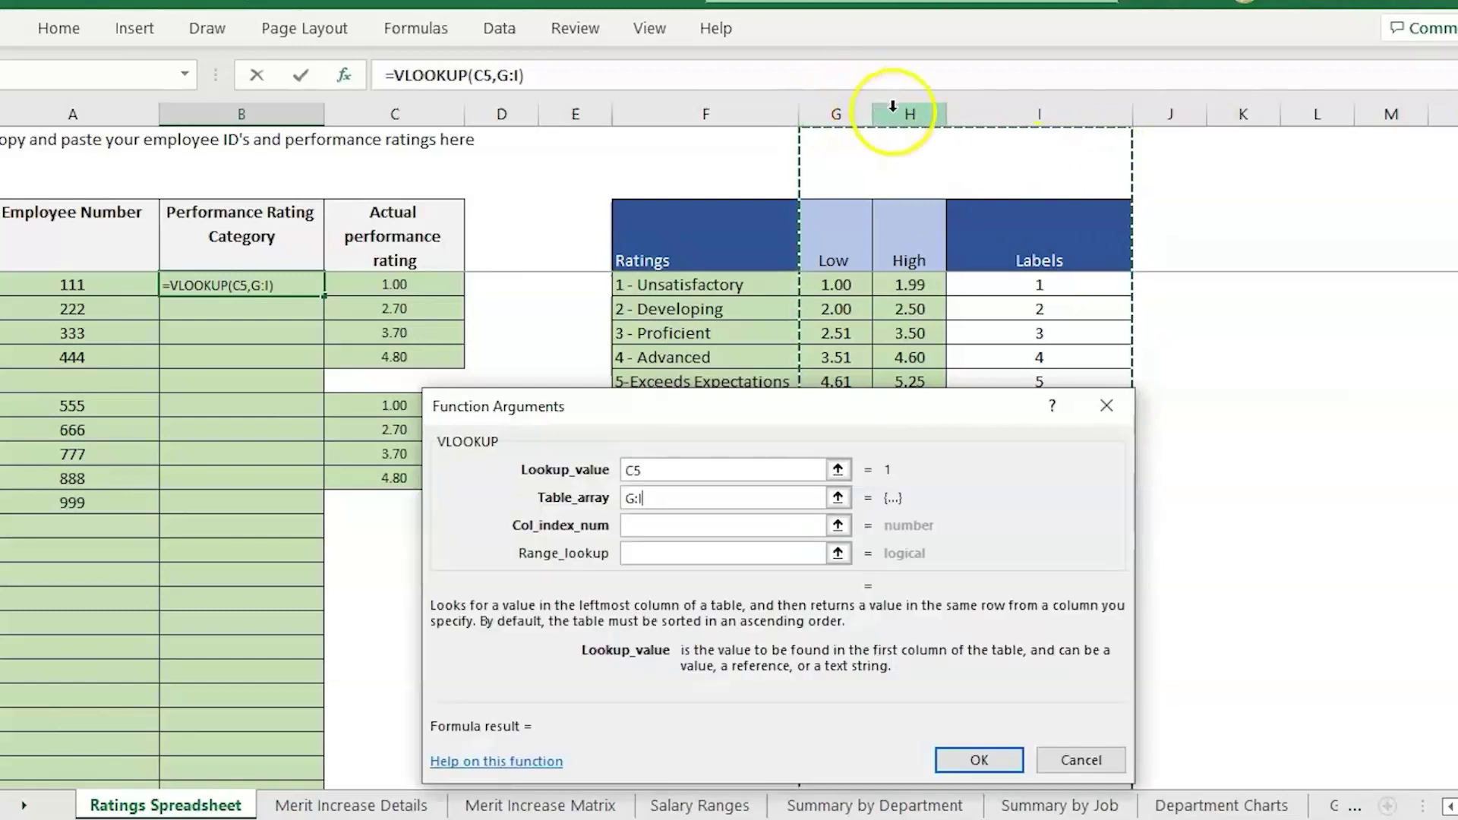
click(683, 524)
text(3)
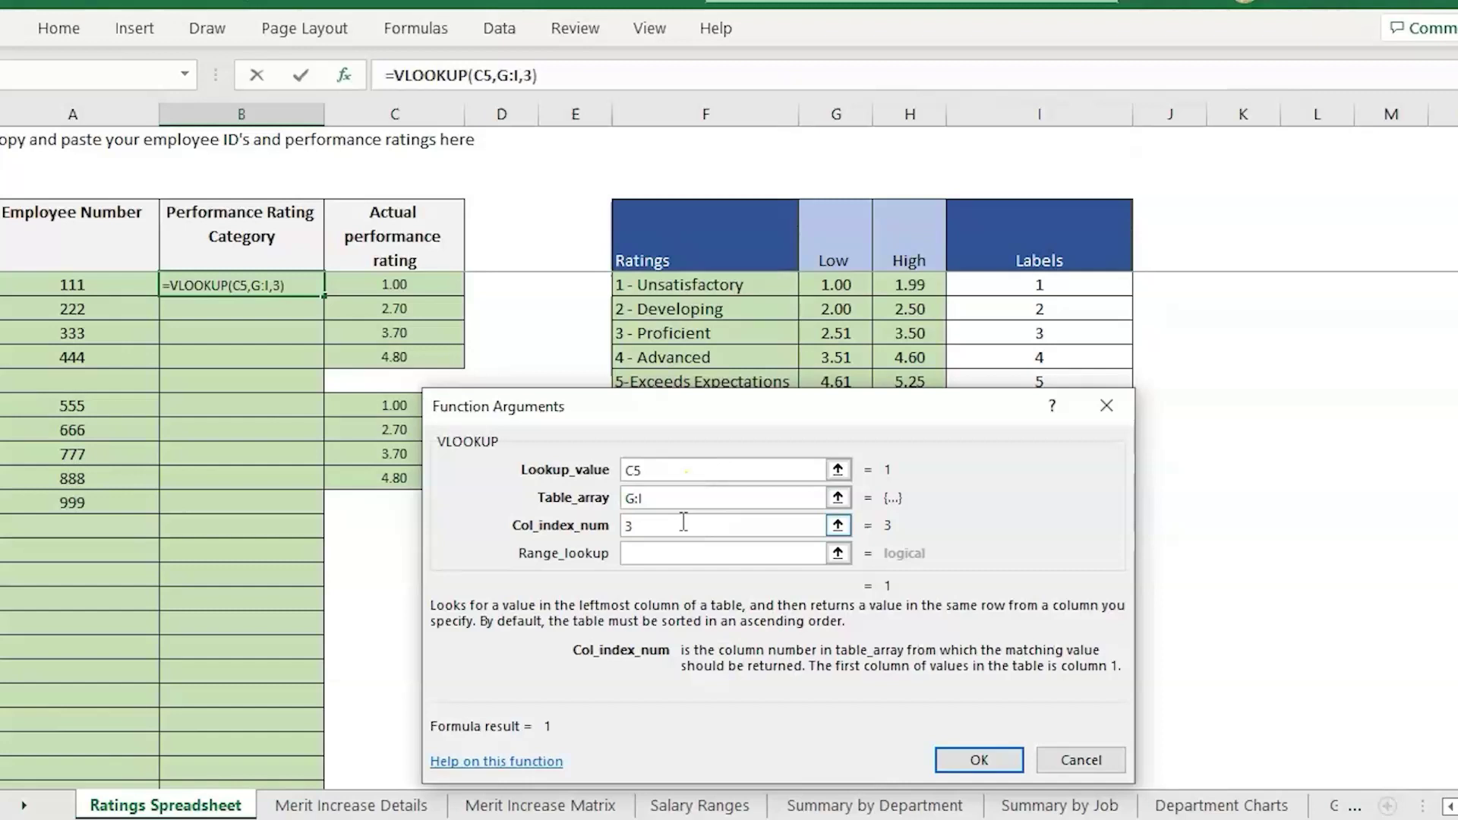
key(Tab)
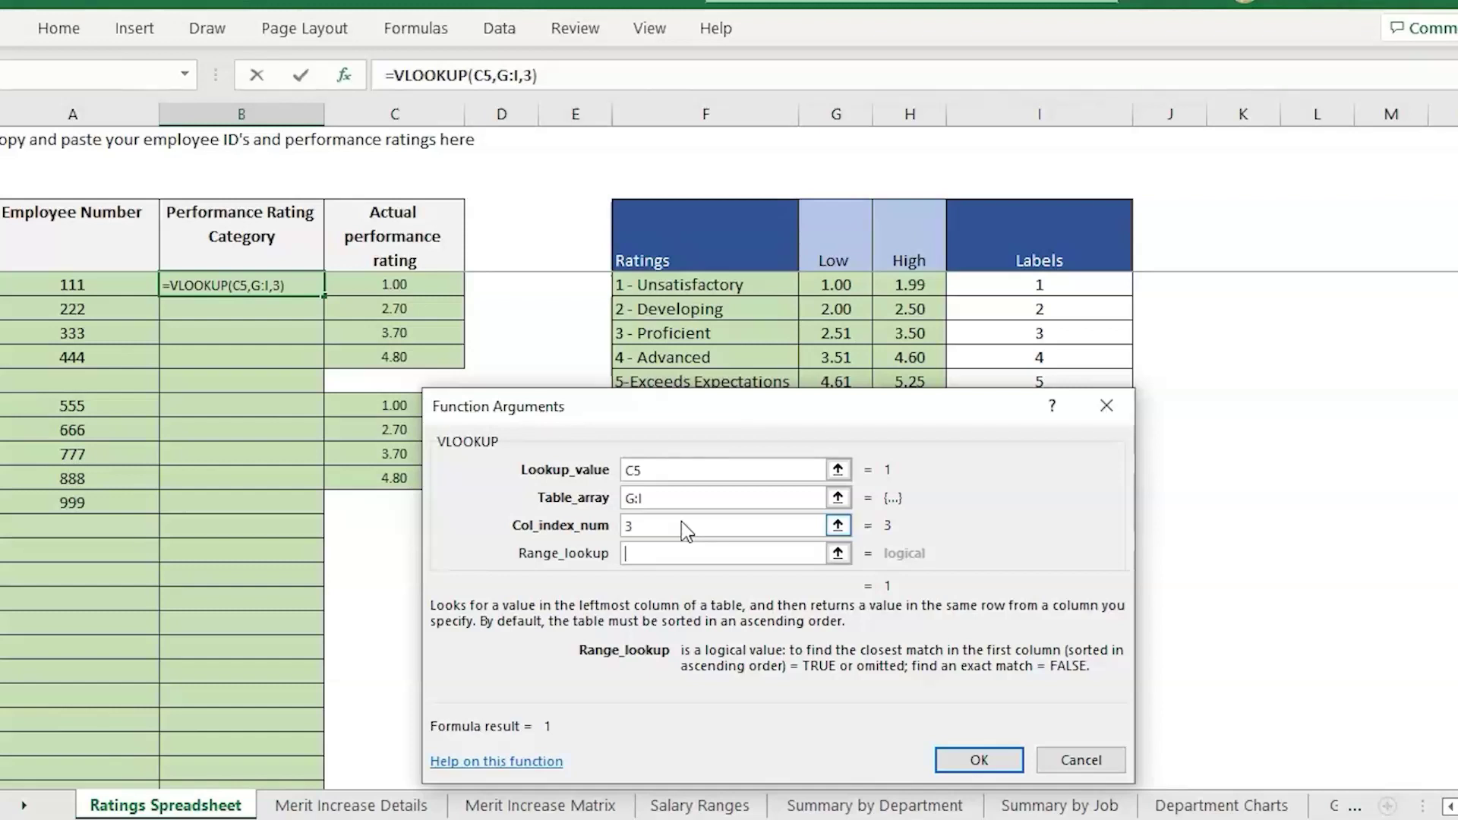
text(true)
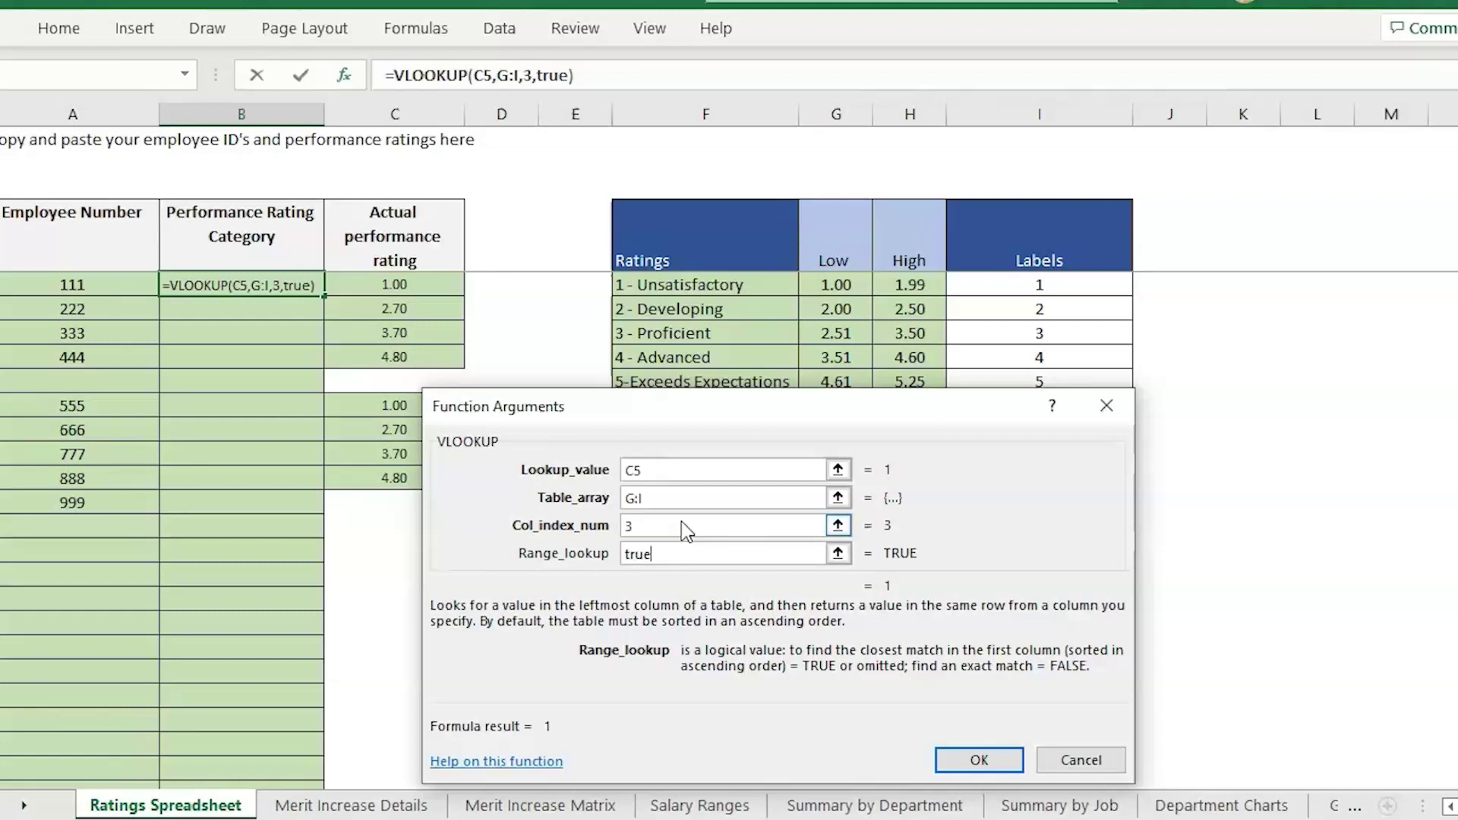
key(Return)
double_click(325, 296)
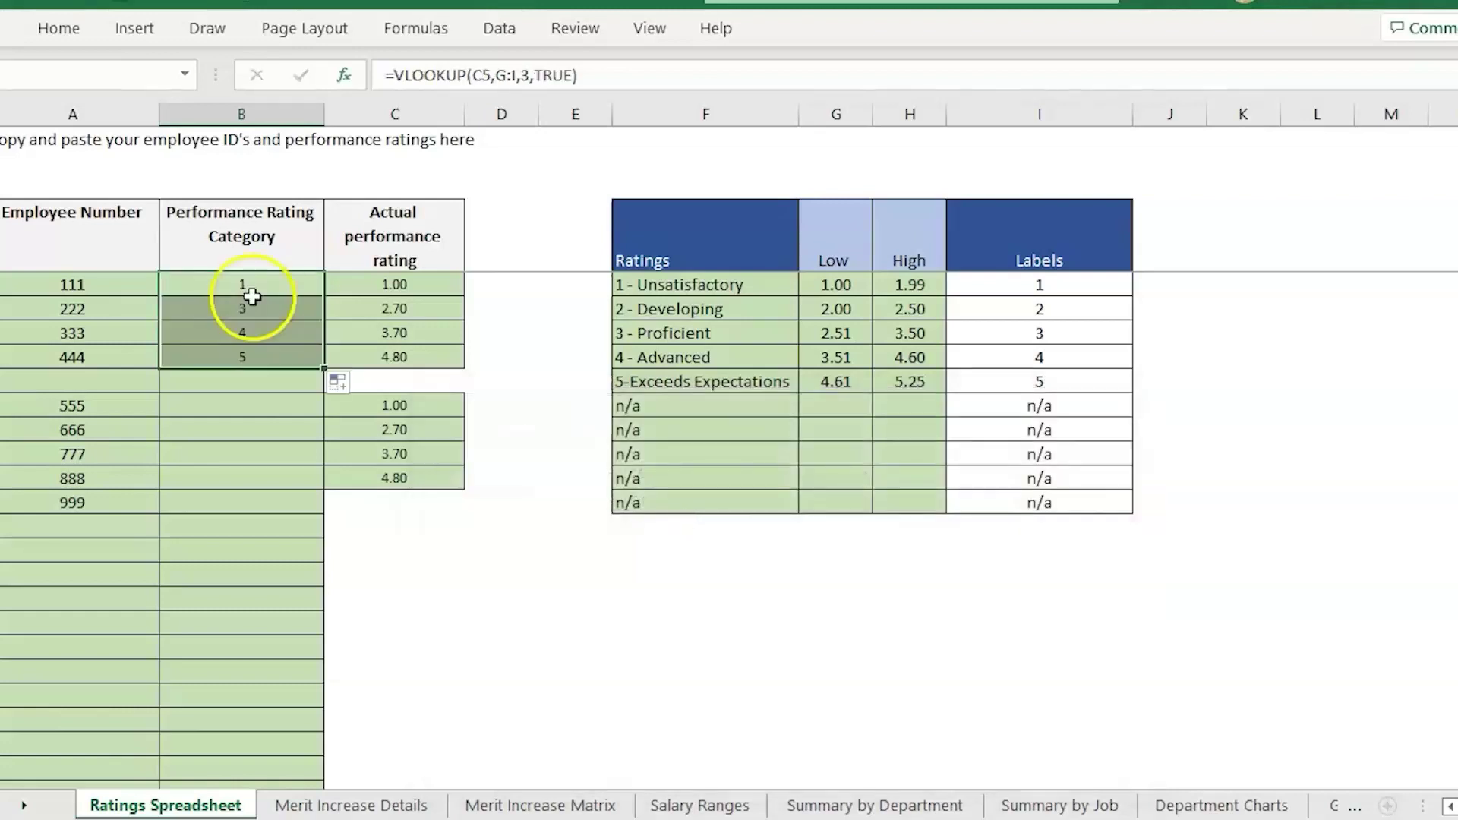
click(254, 286)
click(265, 332)
click(269, 351)
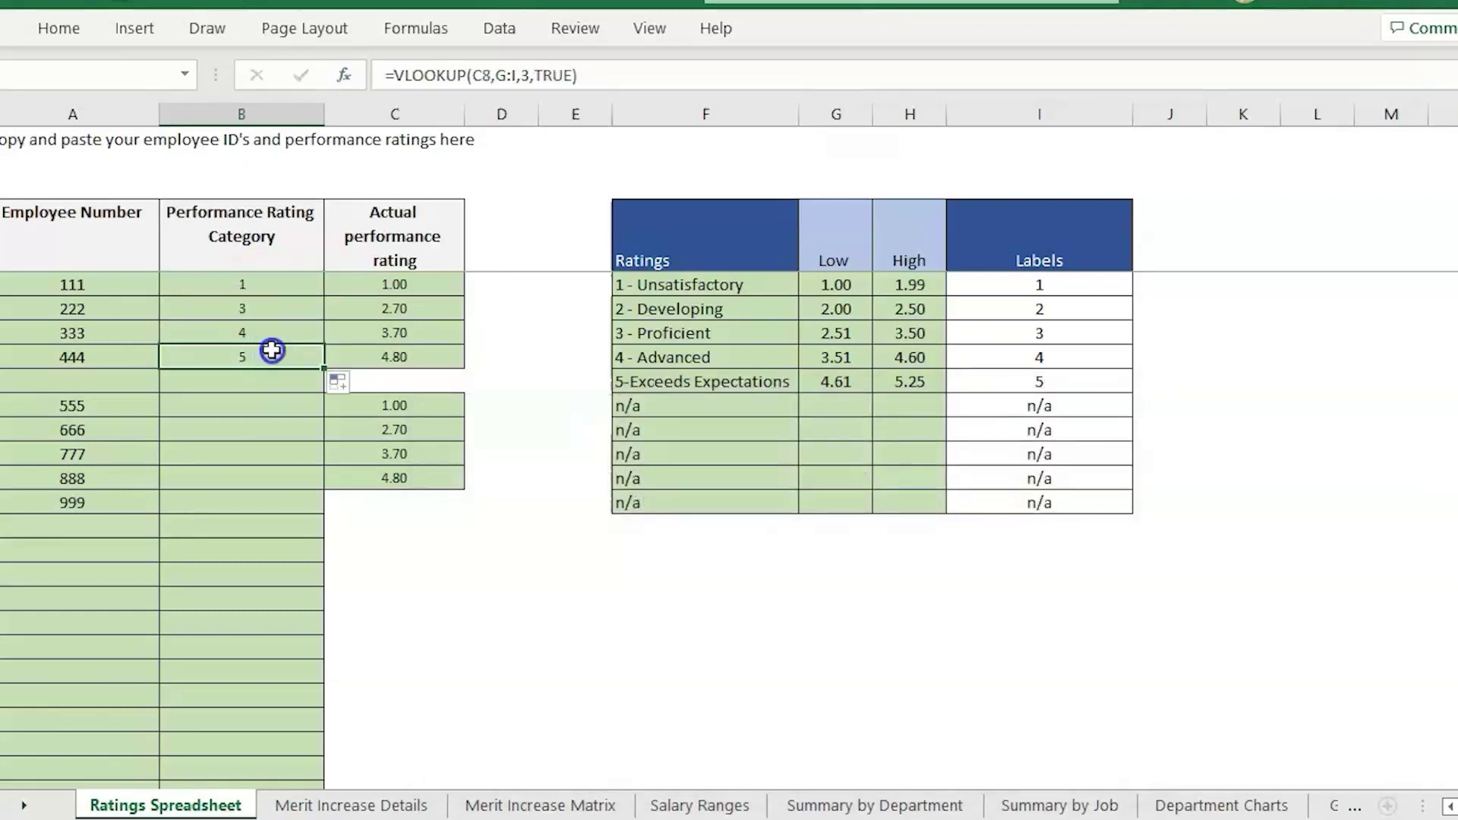
double_click(274, 352)
key(Escape)
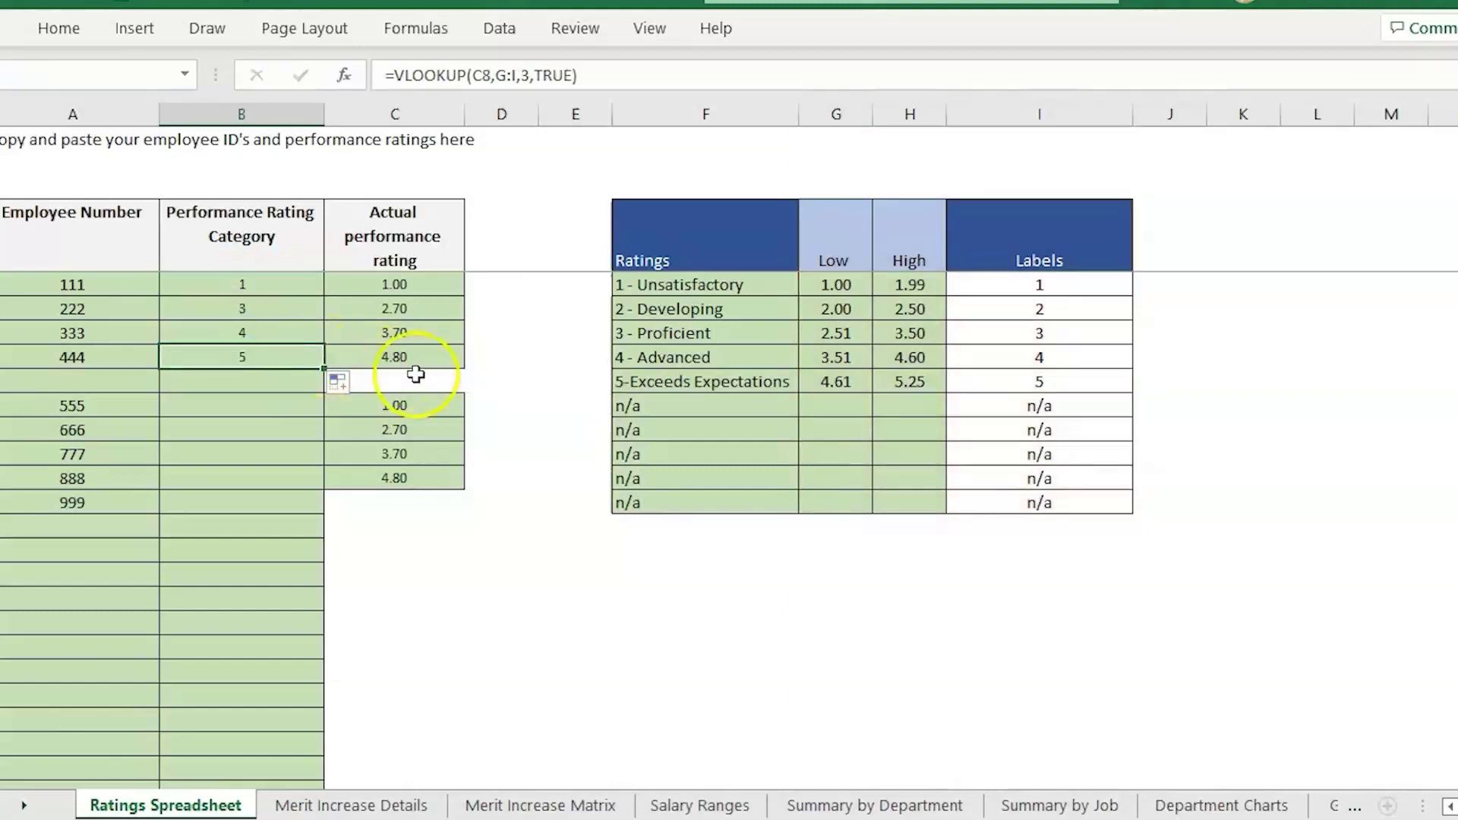
drag(836, 382, 895, 386)
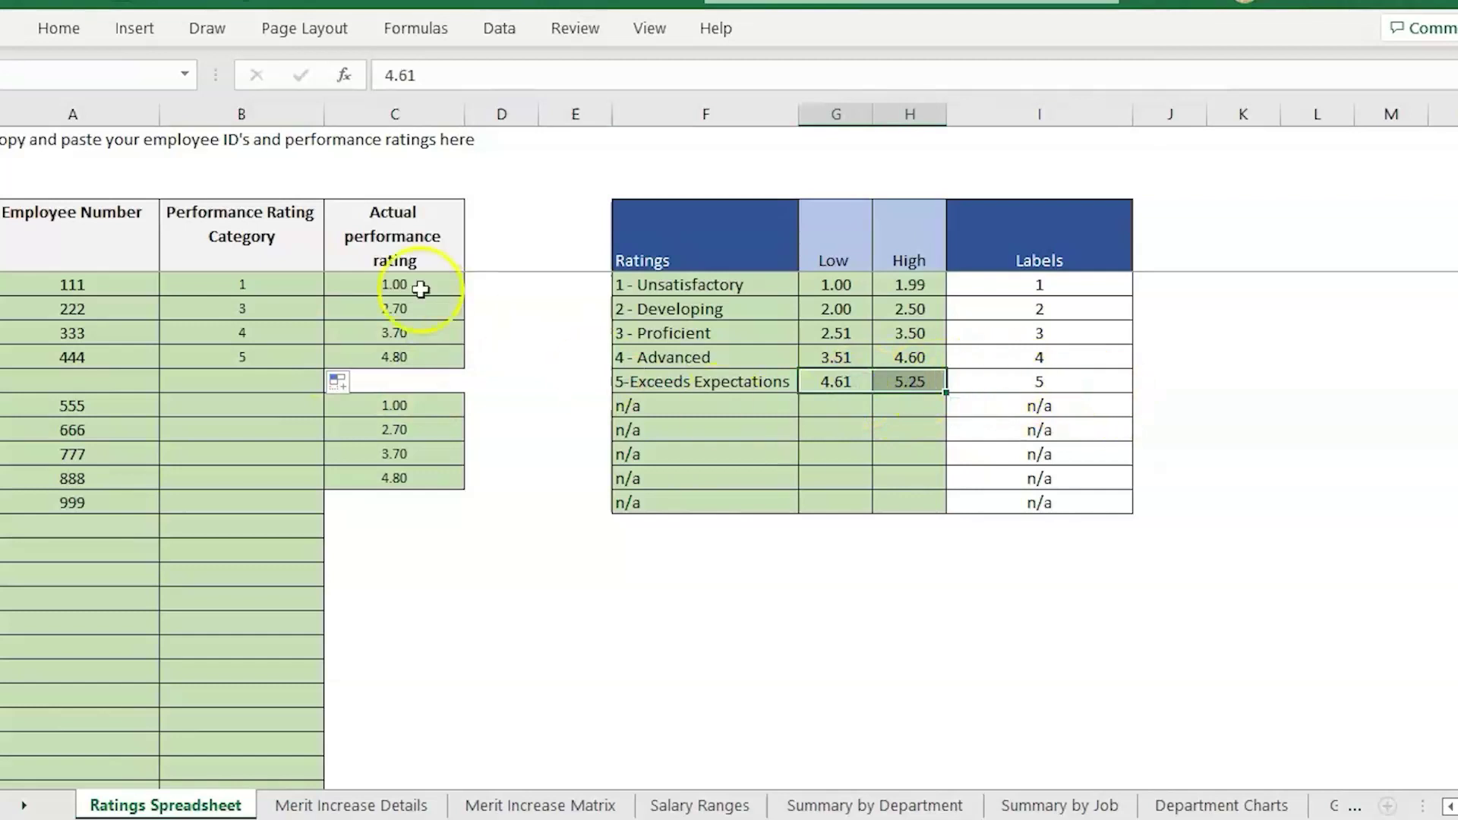
click(292, 334)
drag(849, 364, 898, 364)
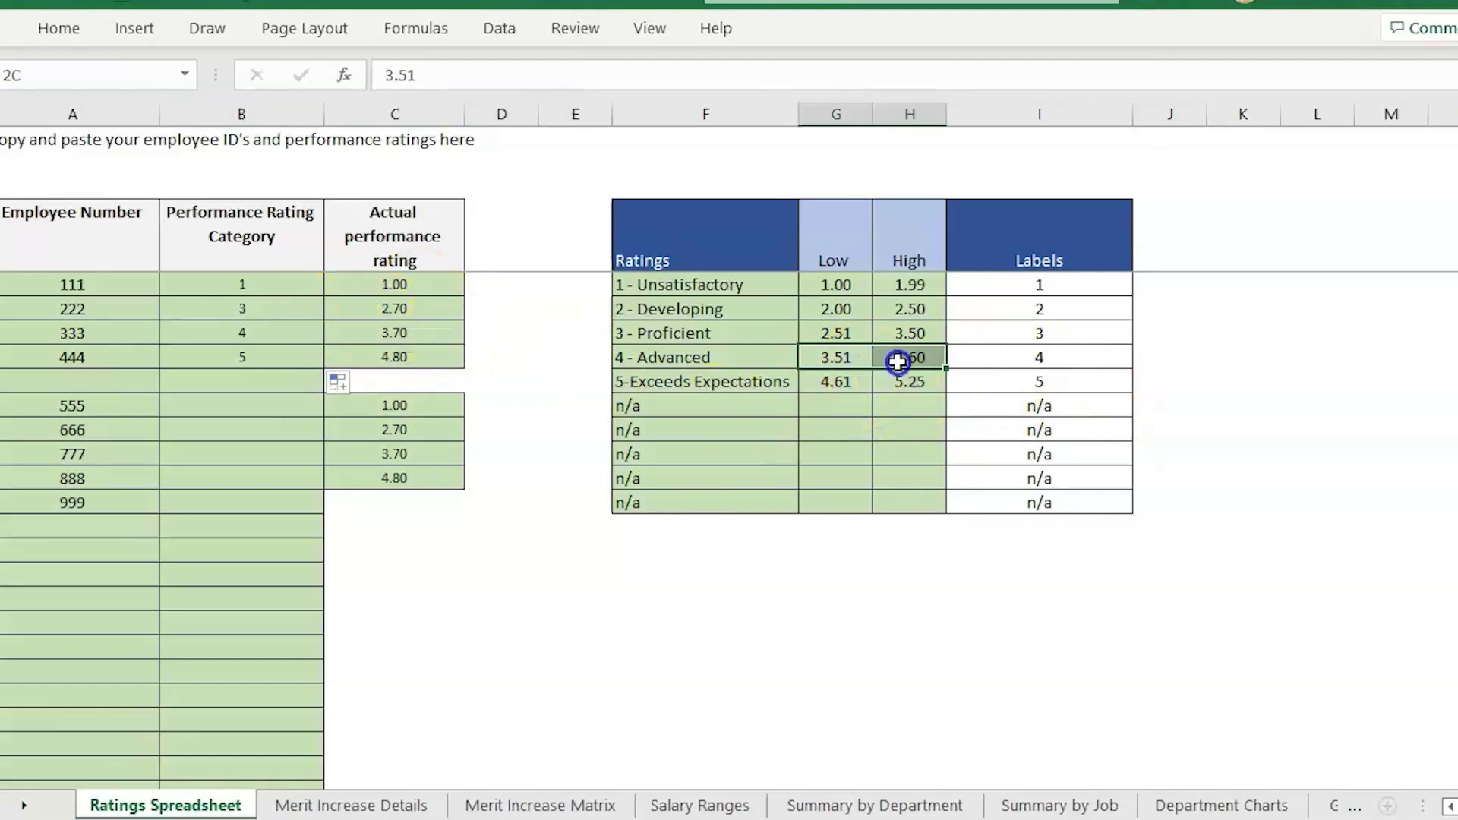
click(1127, 362)
click(304, 331)
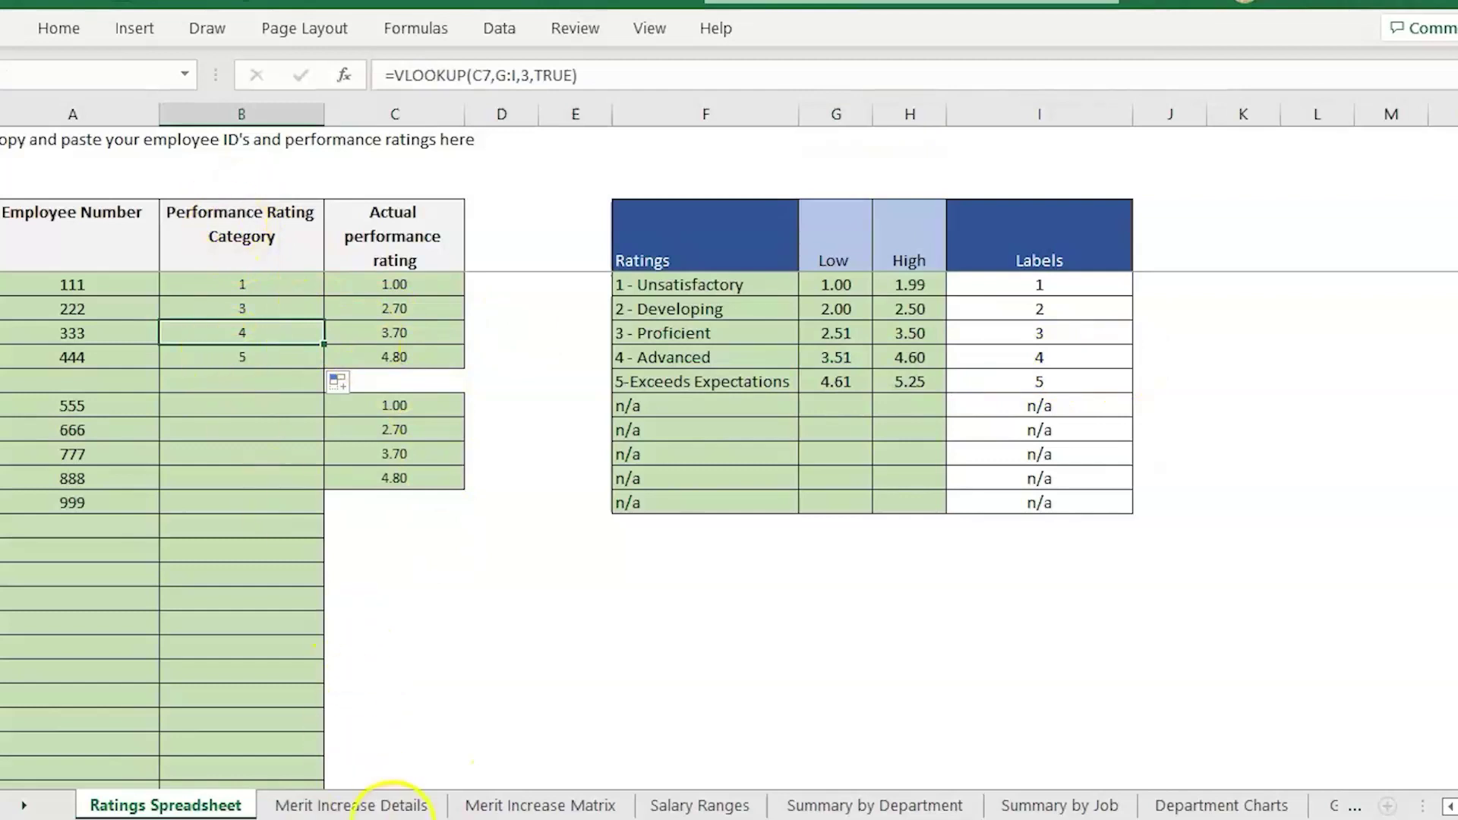
Step: Compare the Proposed Performance Rating and HR Recommended Merit columns, glancing at the Merit Increase Matrix
click(350, 805)
click(1316, 454)
click(1292, 349)
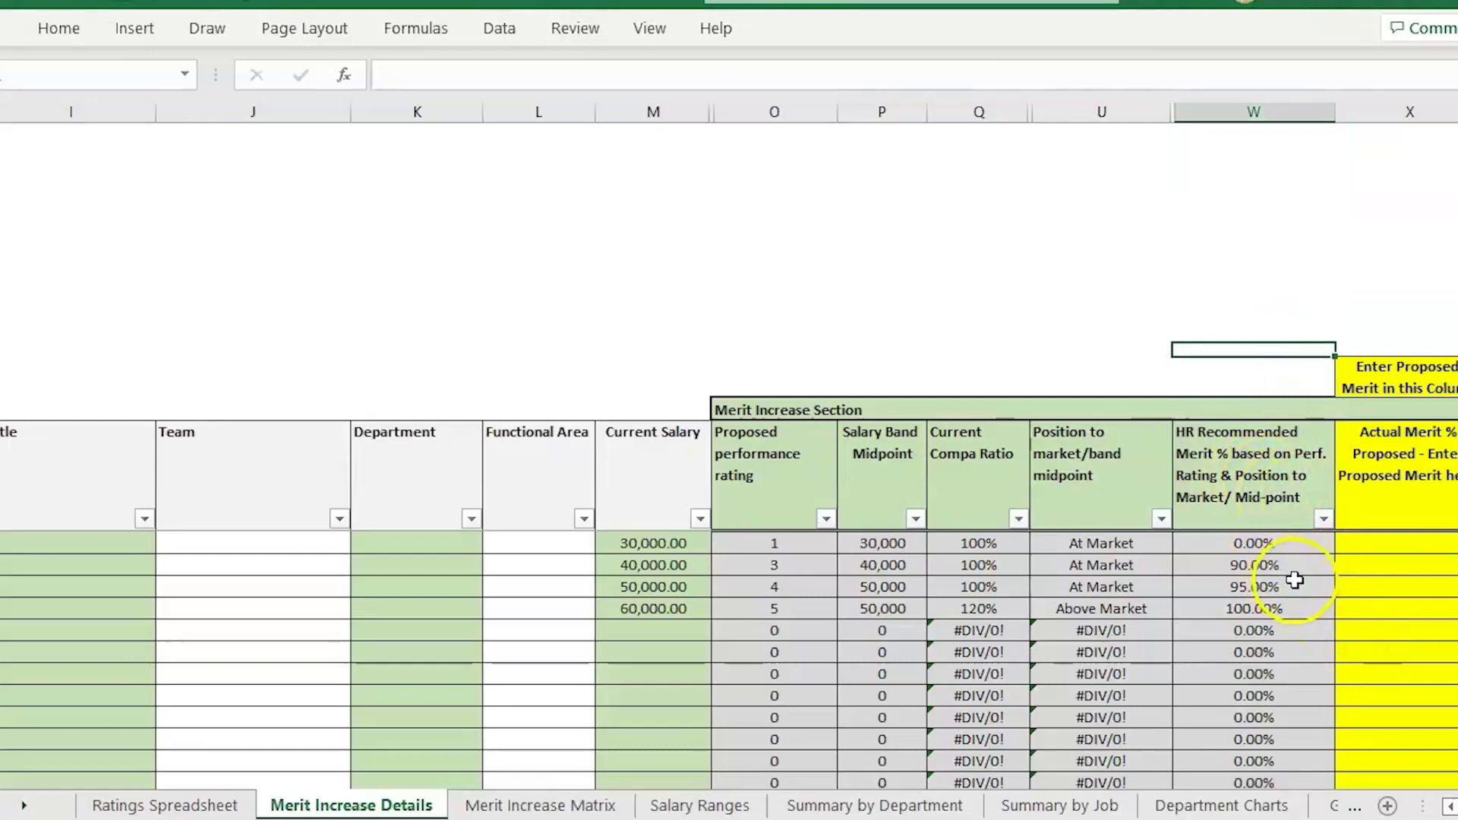
click(773, 115)
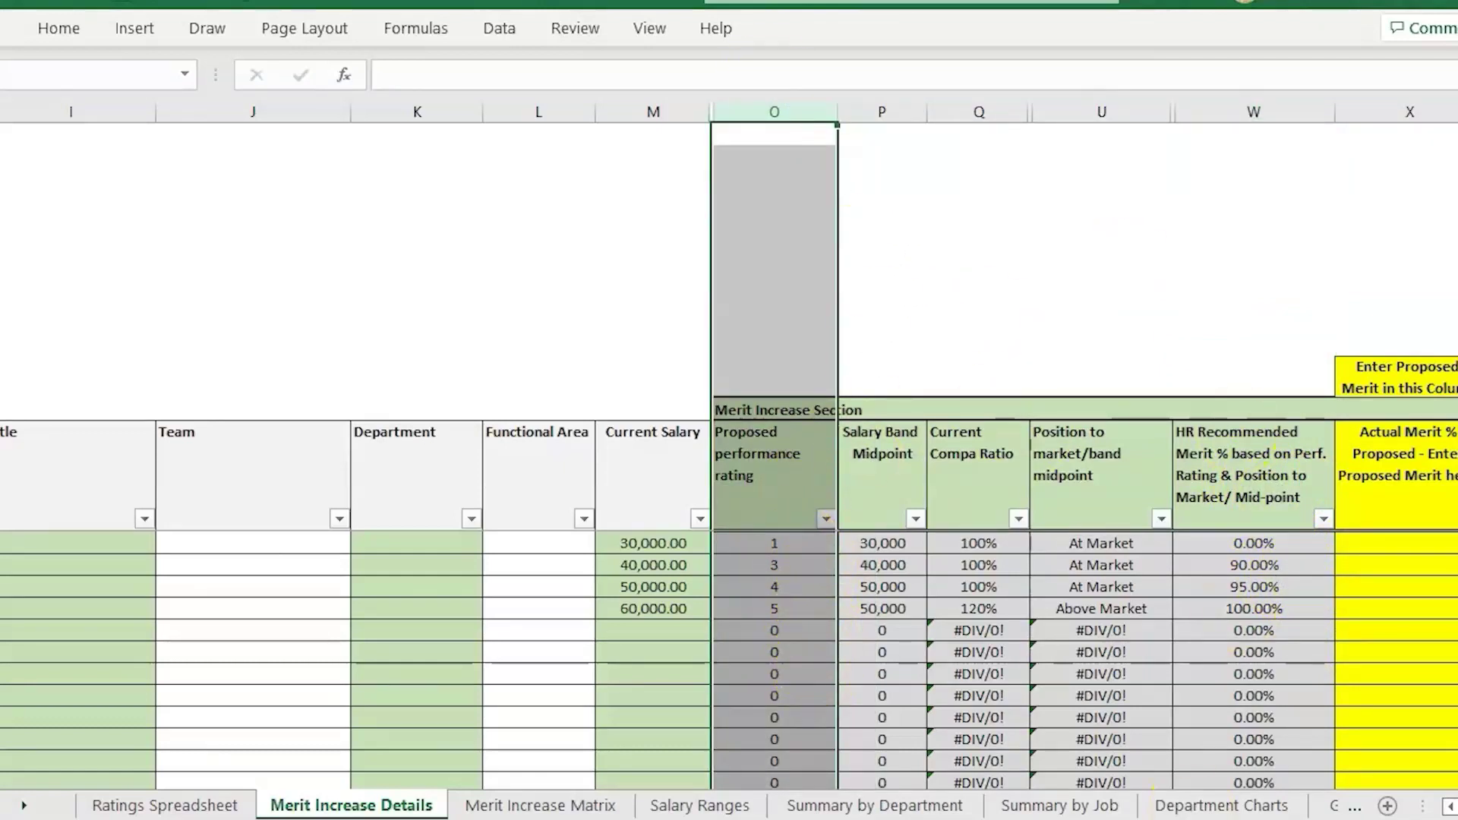
click(1265, 108)
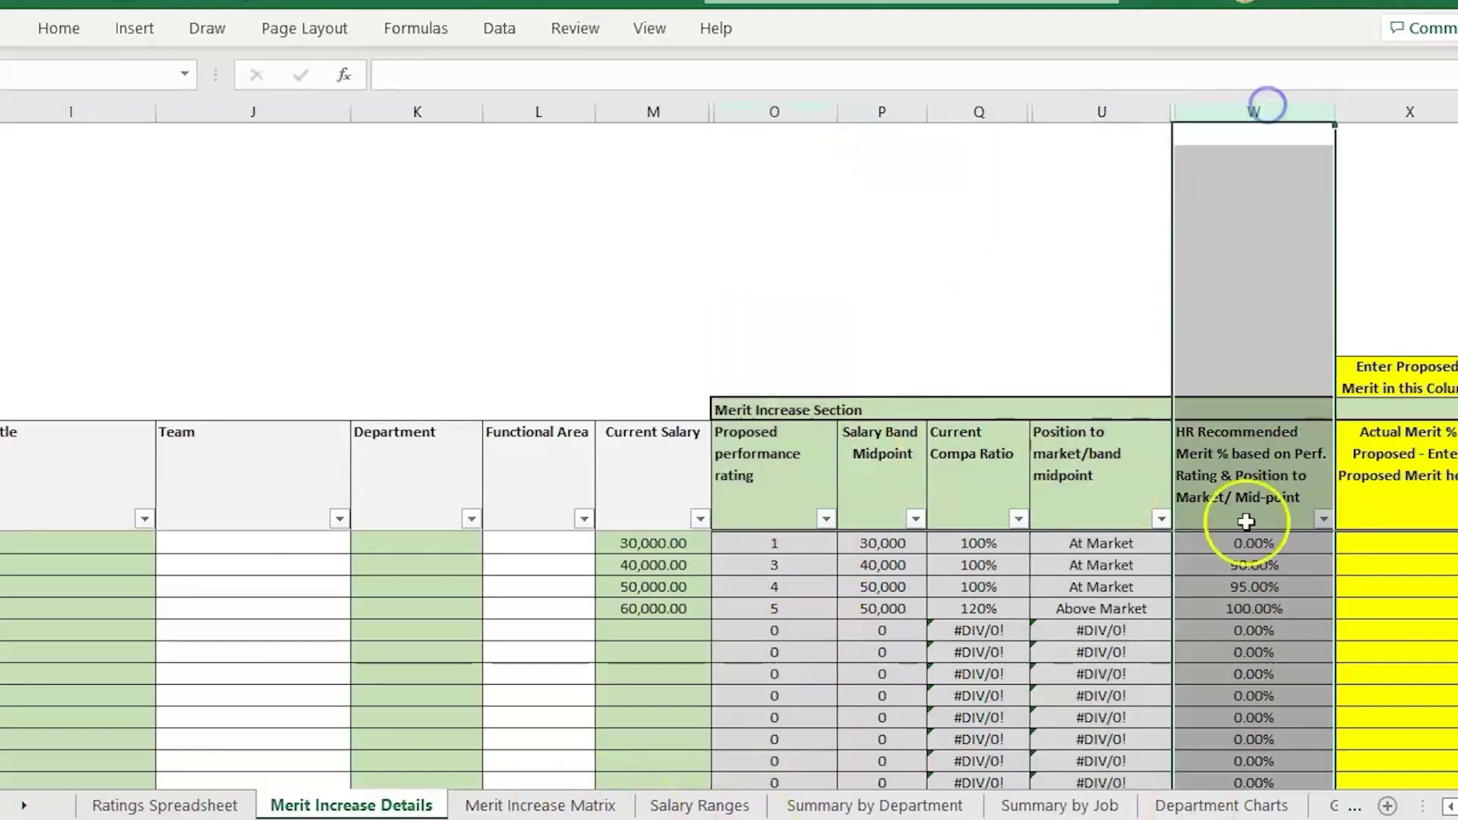
click(589, 804)
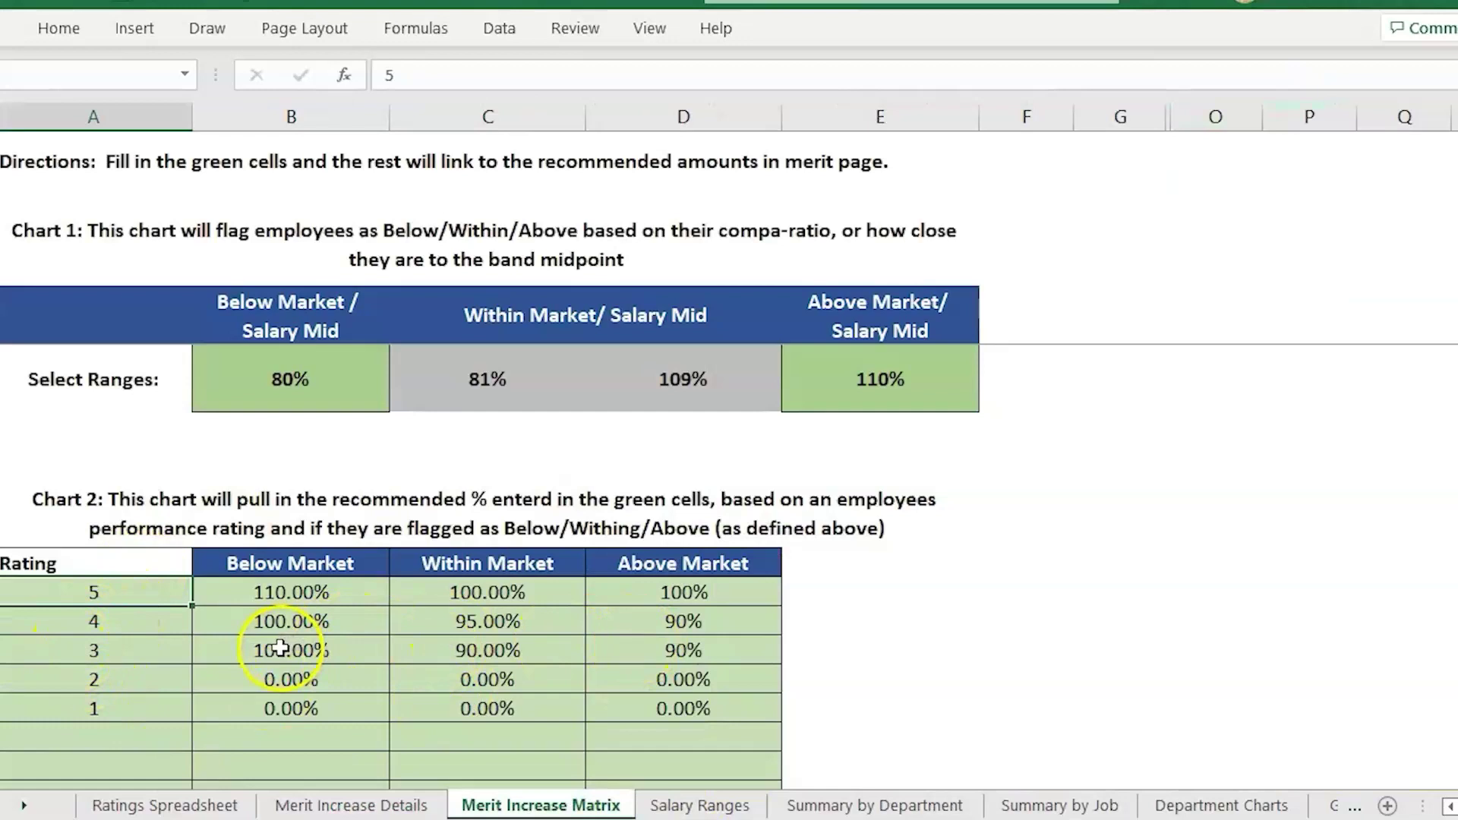
click(400, 807)
Step: Inspect the Actual Merit % column and its first two entries
click(1372, 463)
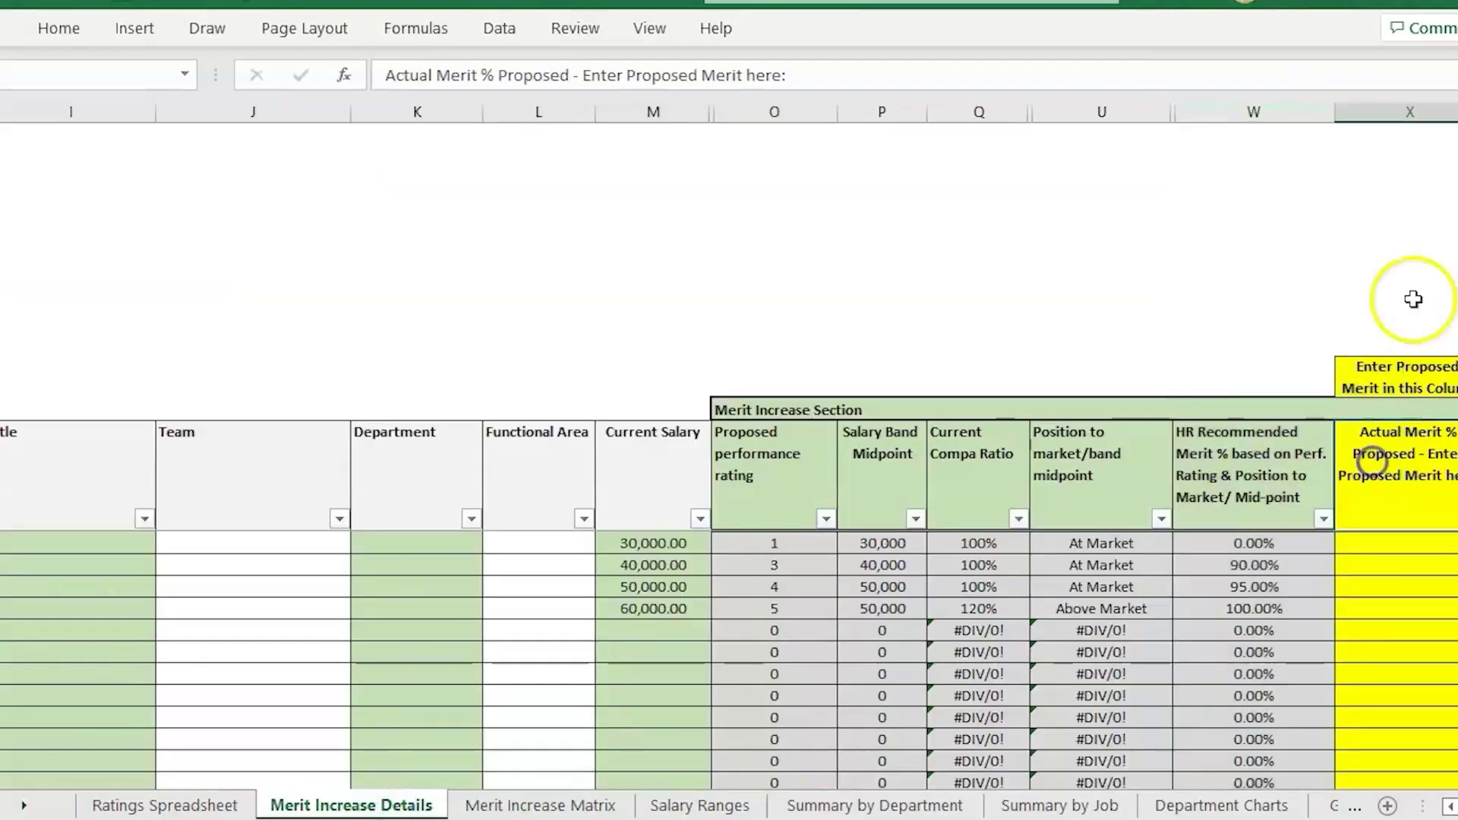
click(1413, 105)
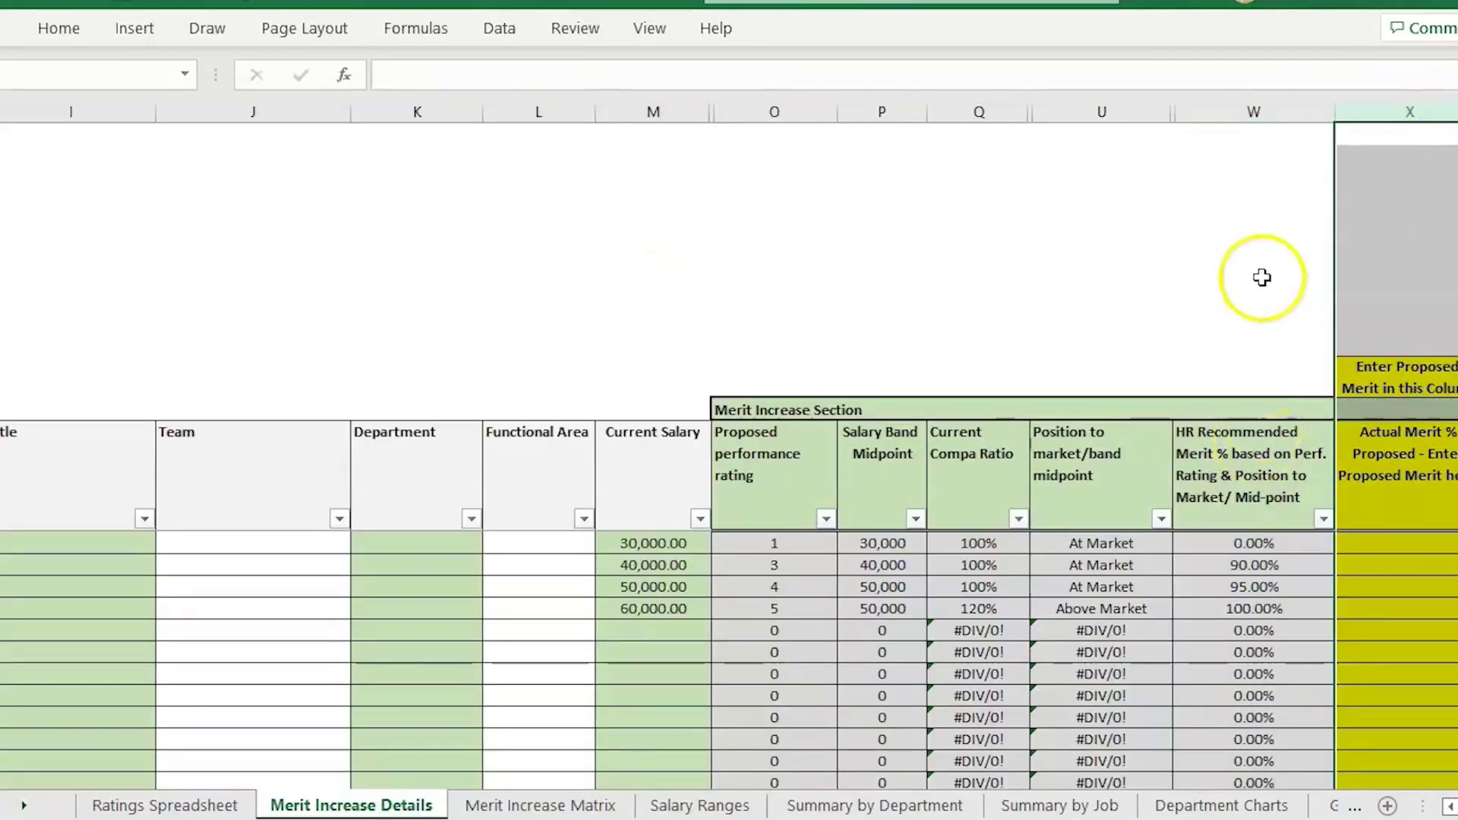
click(1436, 544)
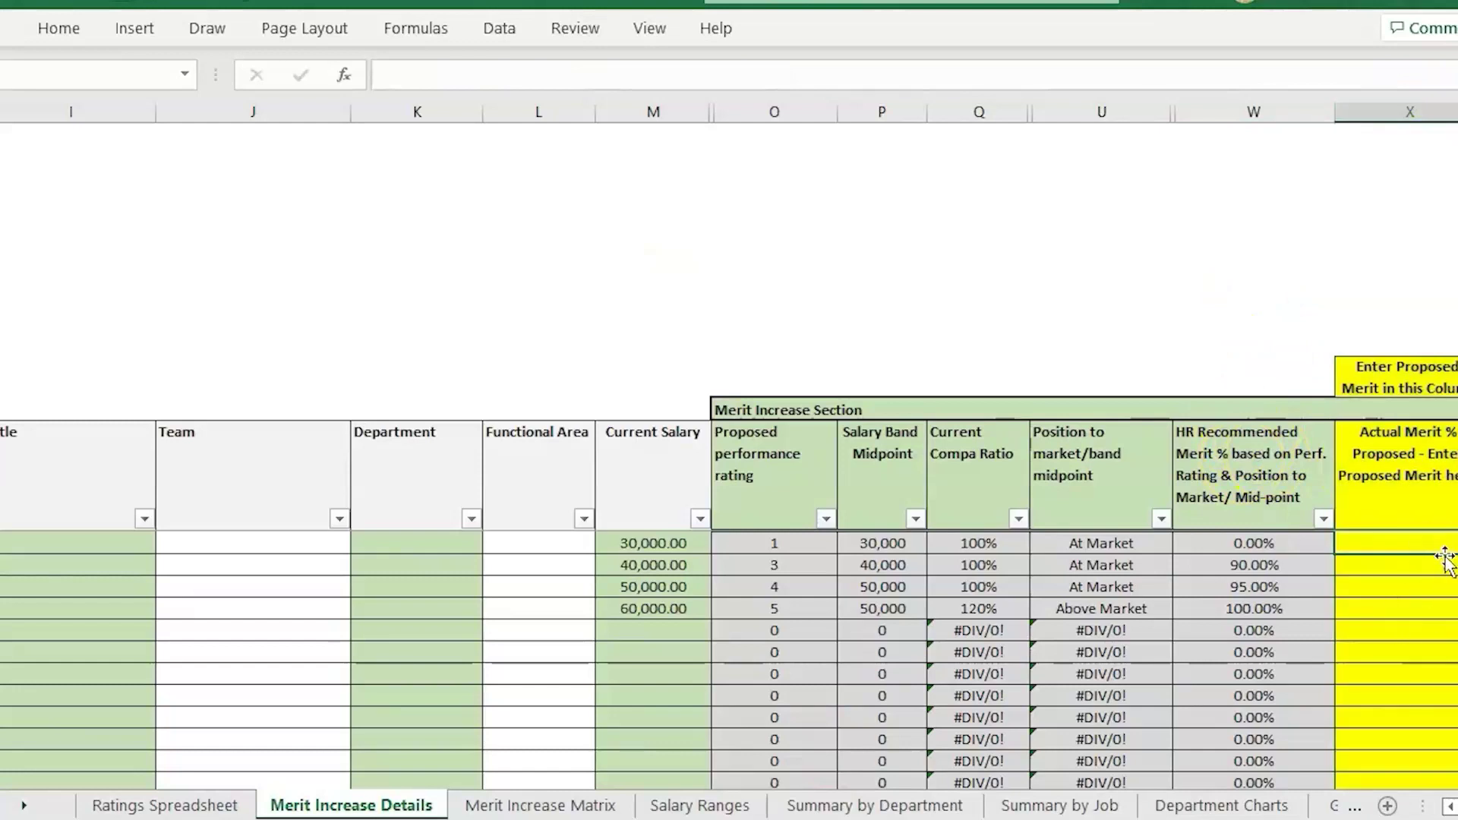
click(1449, 575)
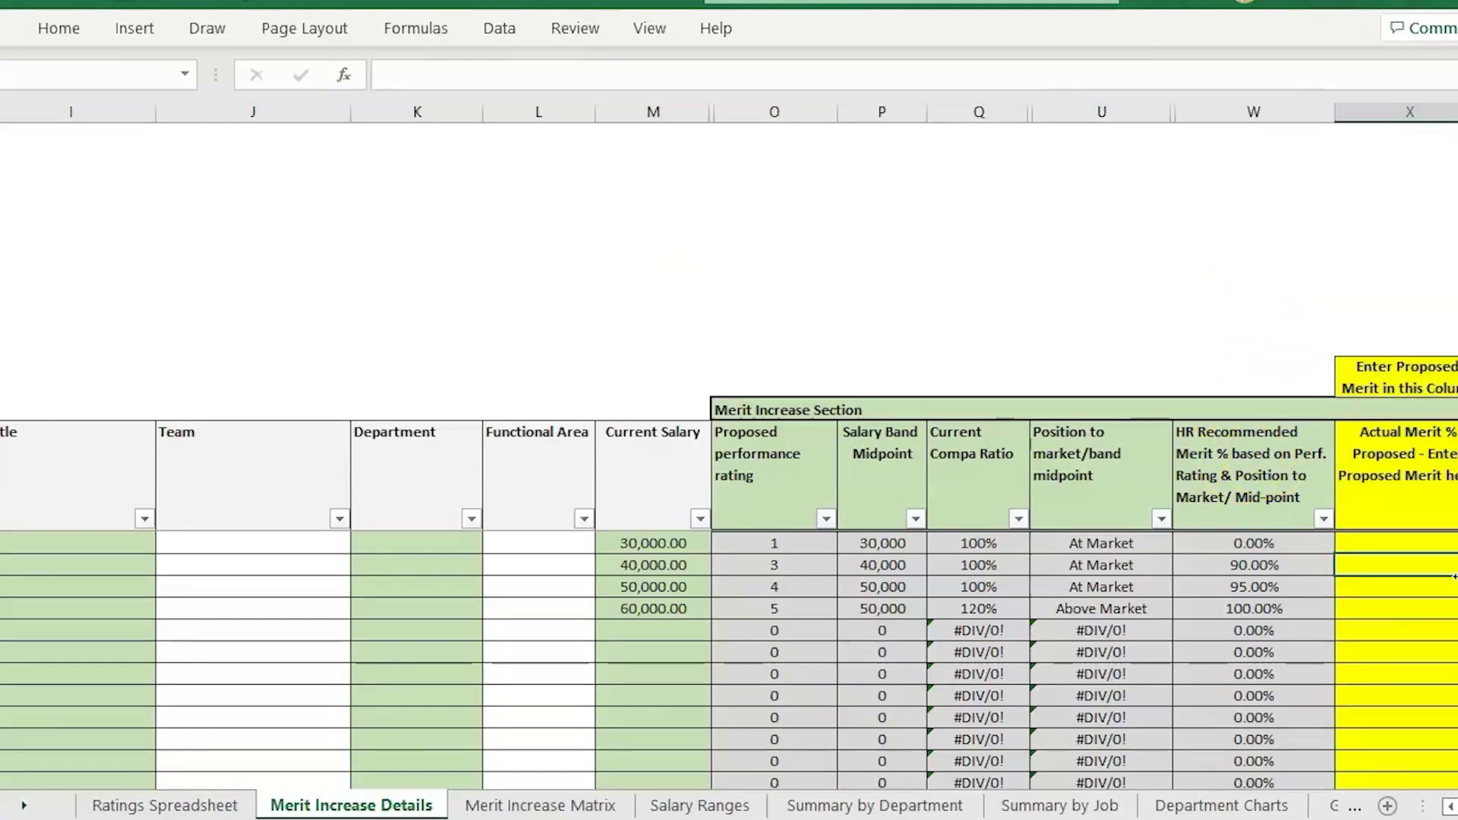
Step: Inspect the category VLOOKUP formulas, employee 555's empty category and the 3.51 bound of 4 - Advanced
click(145, 805)
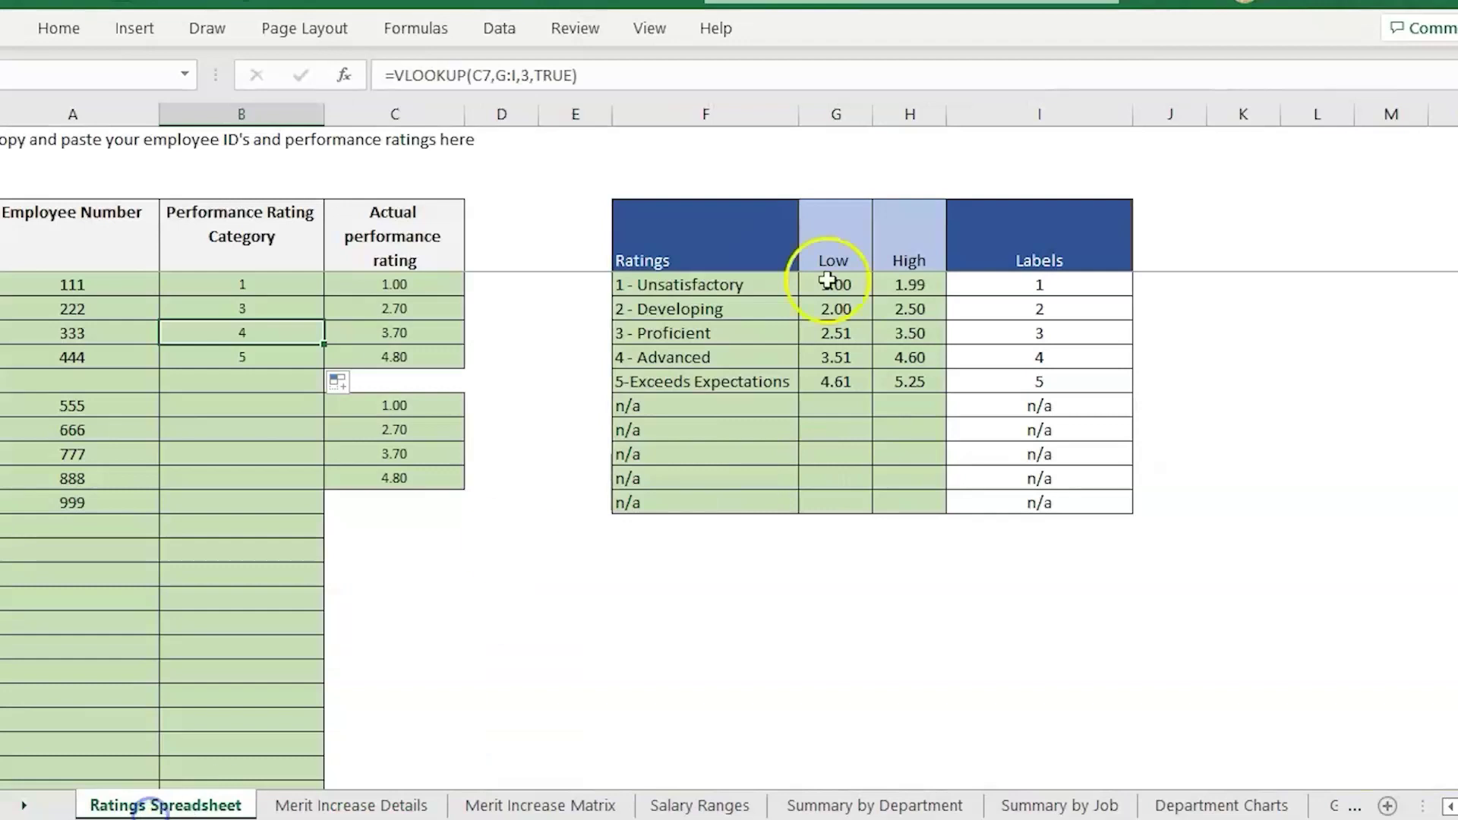
click(1122, 285)
click(297, 357)
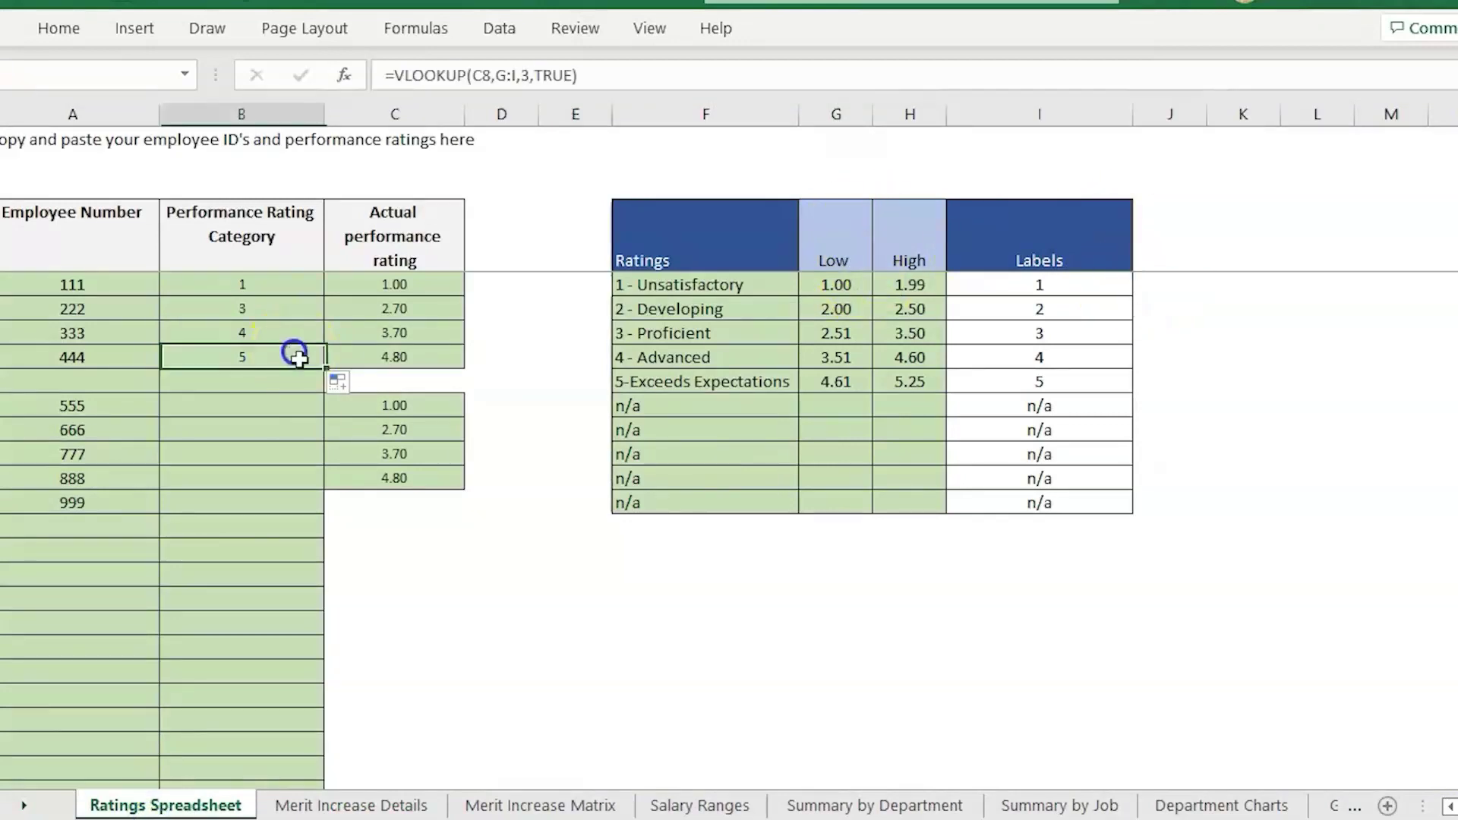
click(433, 410)
click(195, 407)
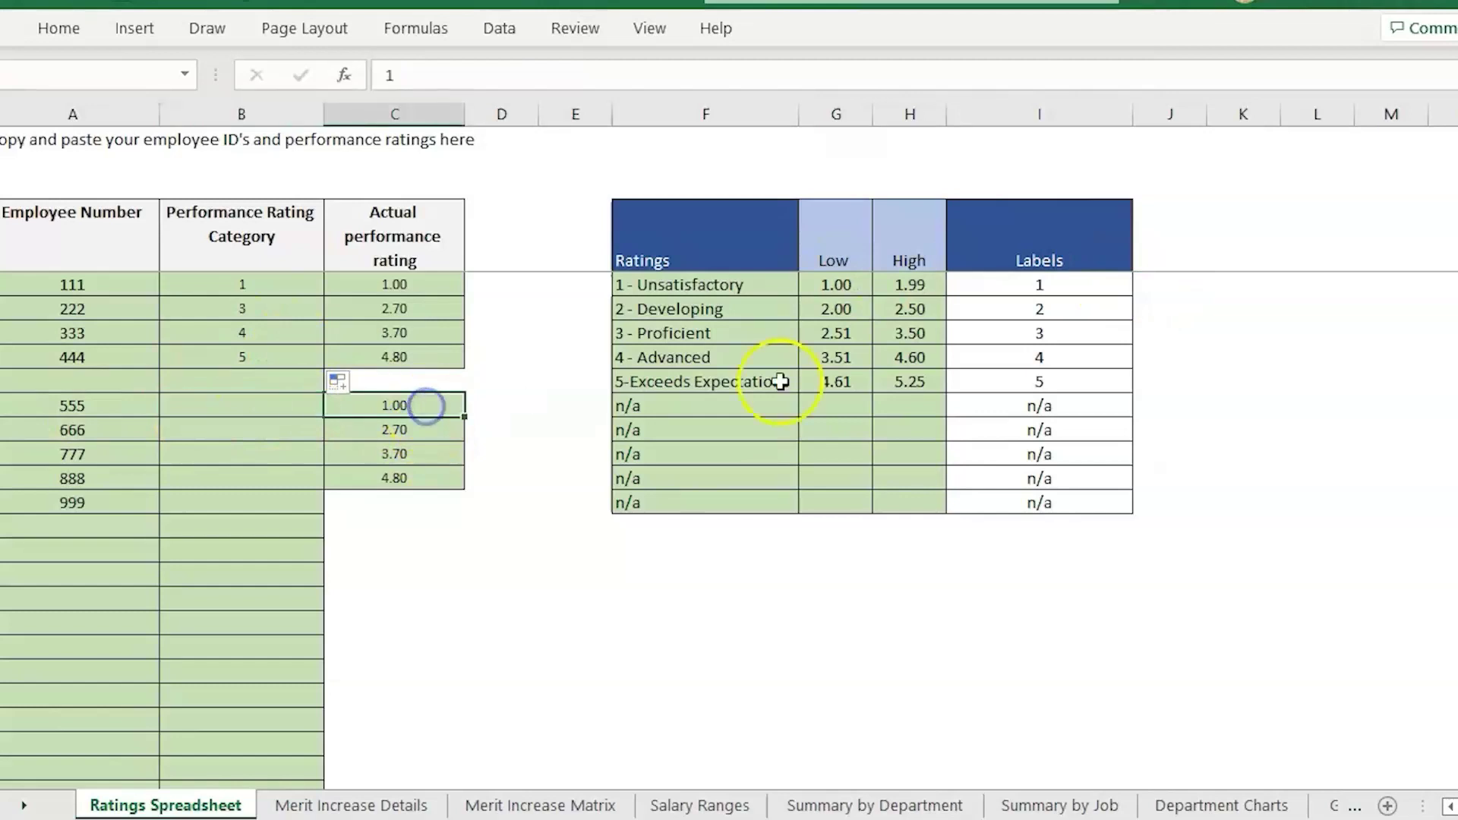
click(838, 361)
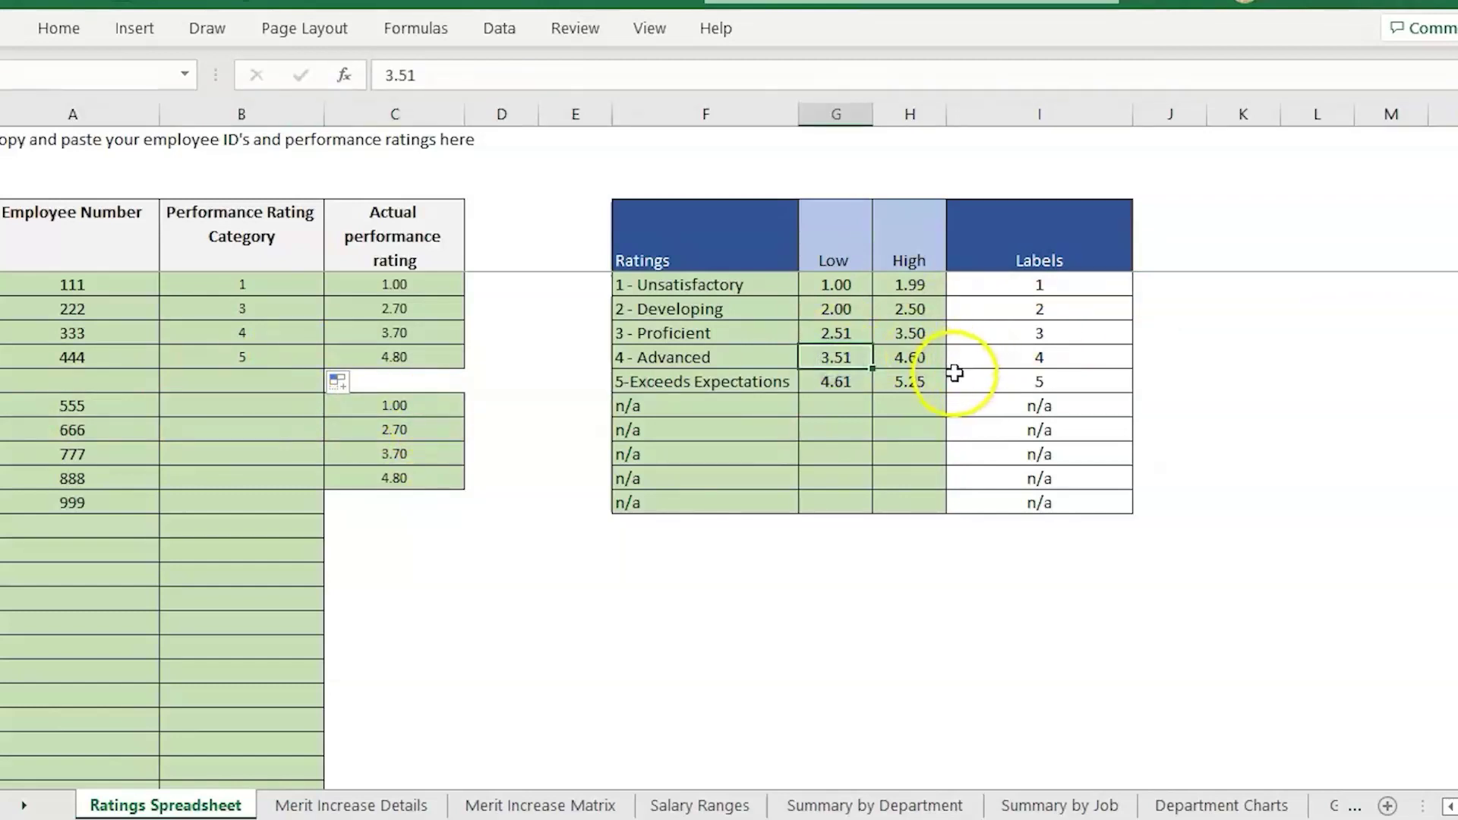
Step: Check the 4 - Advanced label and the 1.00, 3.70 and 4.80 ratings of employees 555–888
click(1036, 360)
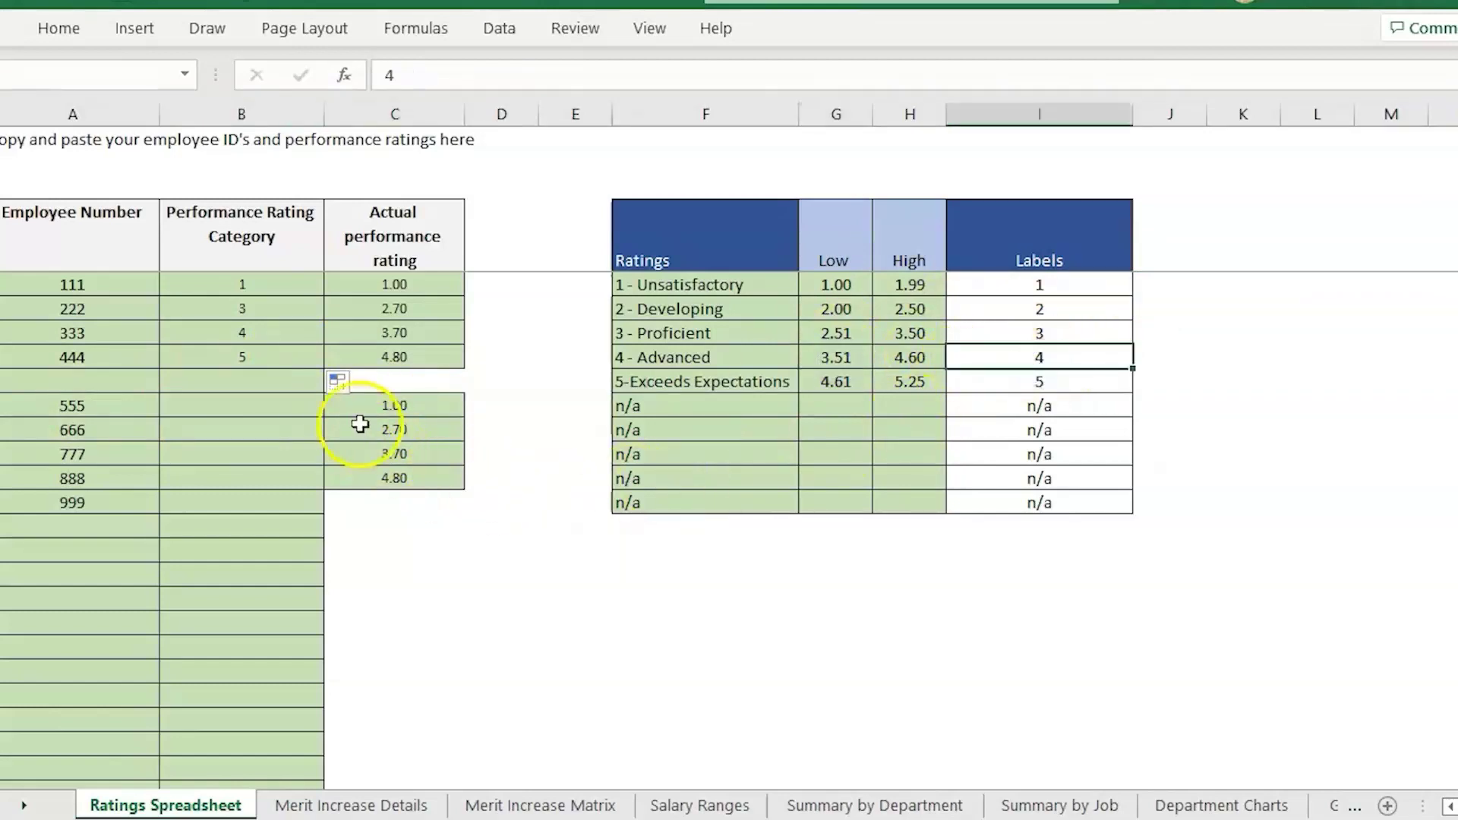
click(433, 403)
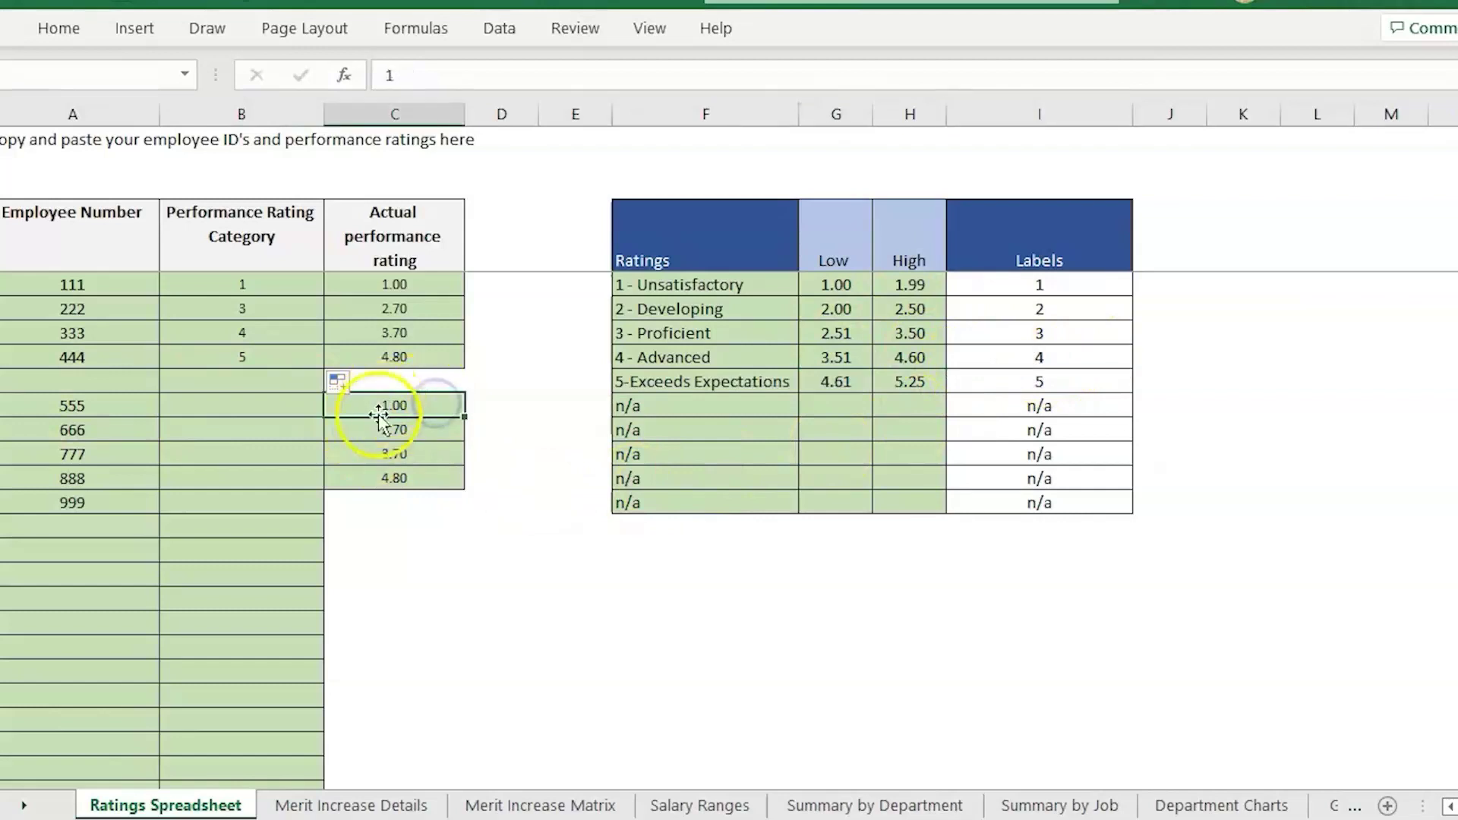
click(398, 456)
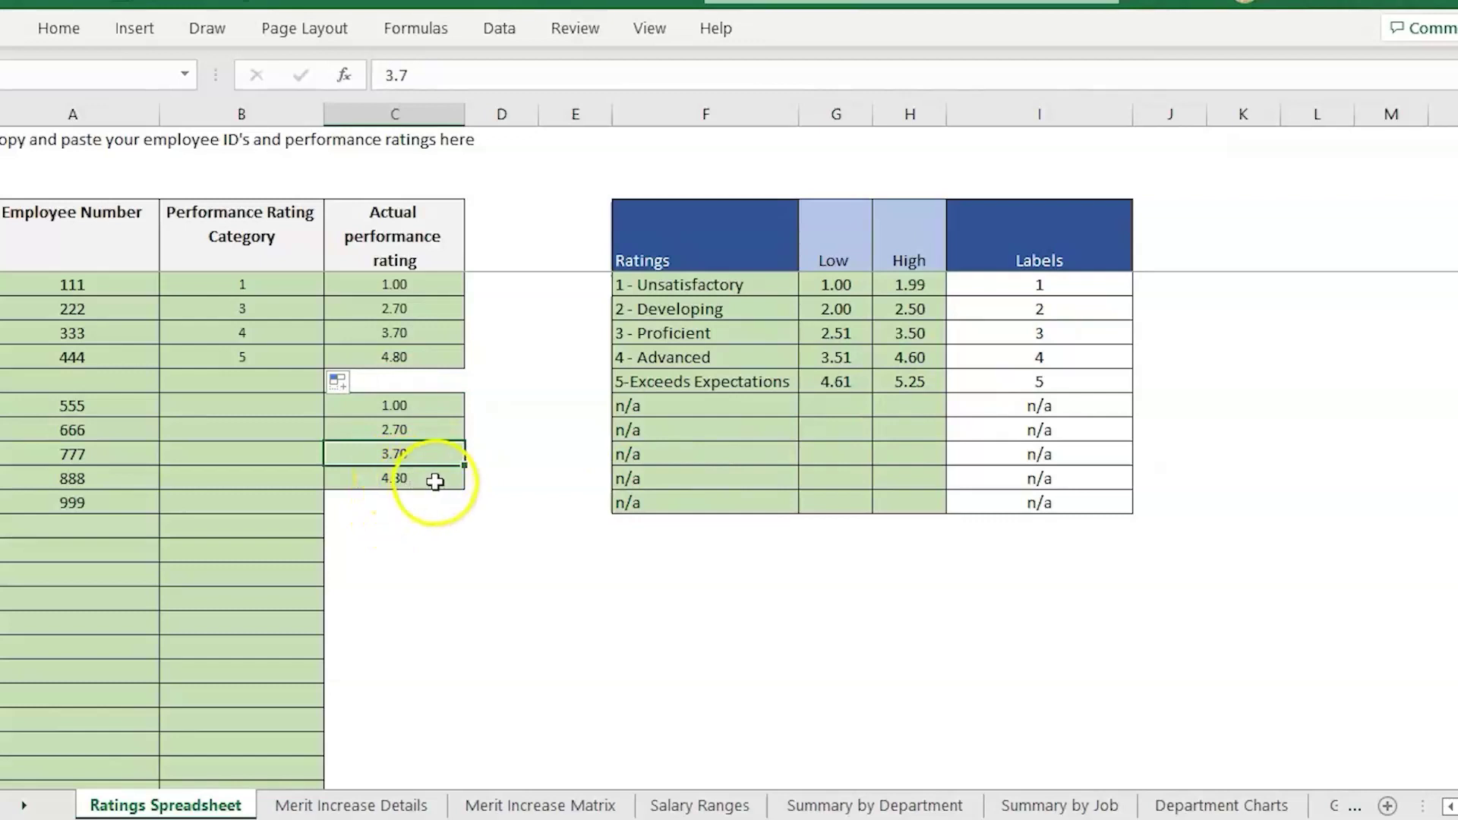
click(429, 479)
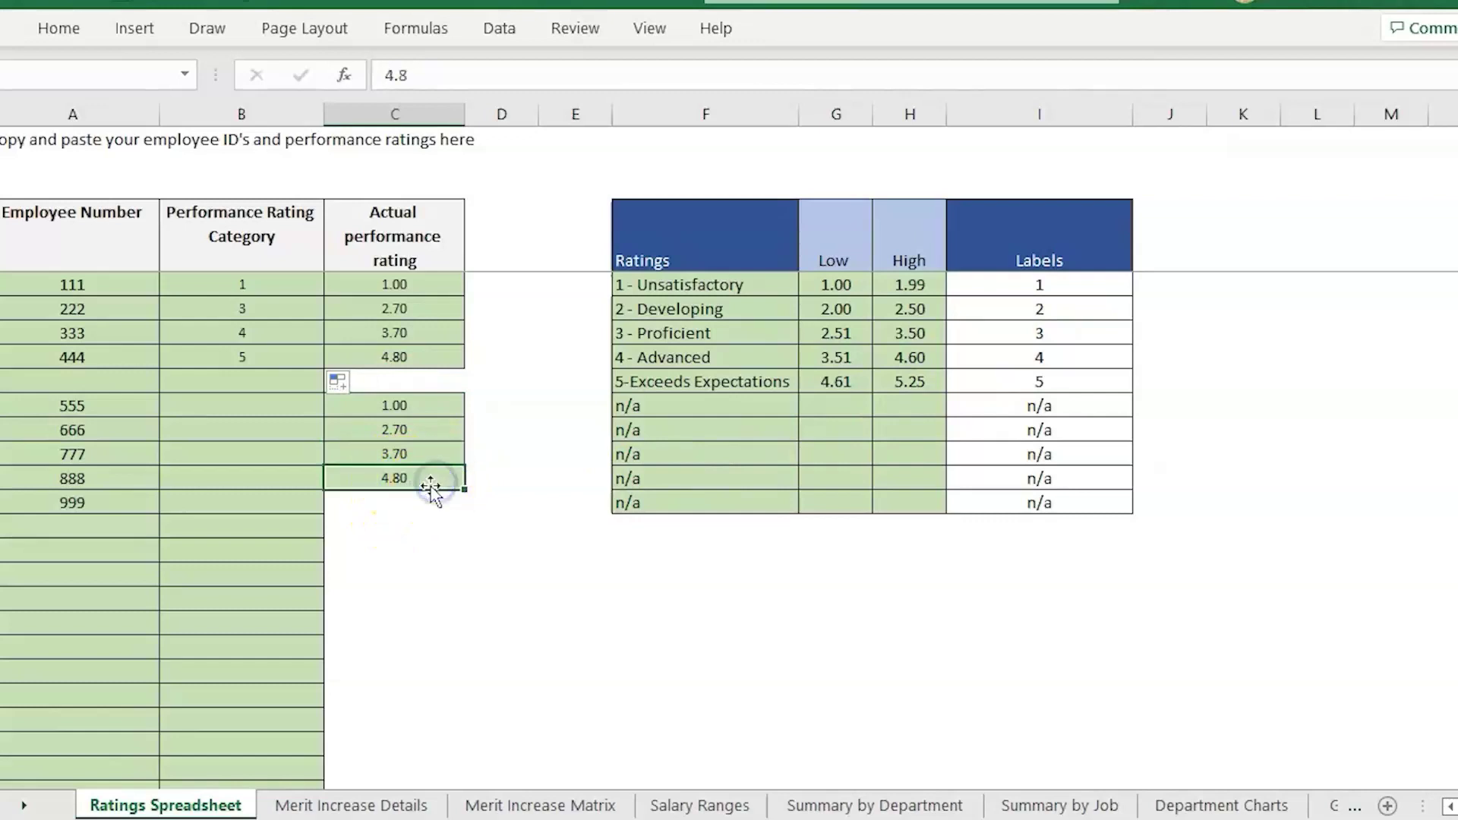
Step: Enter =LEFT(C10,1) for employee 555's category and fill it down to employee 888
click(242, 404)
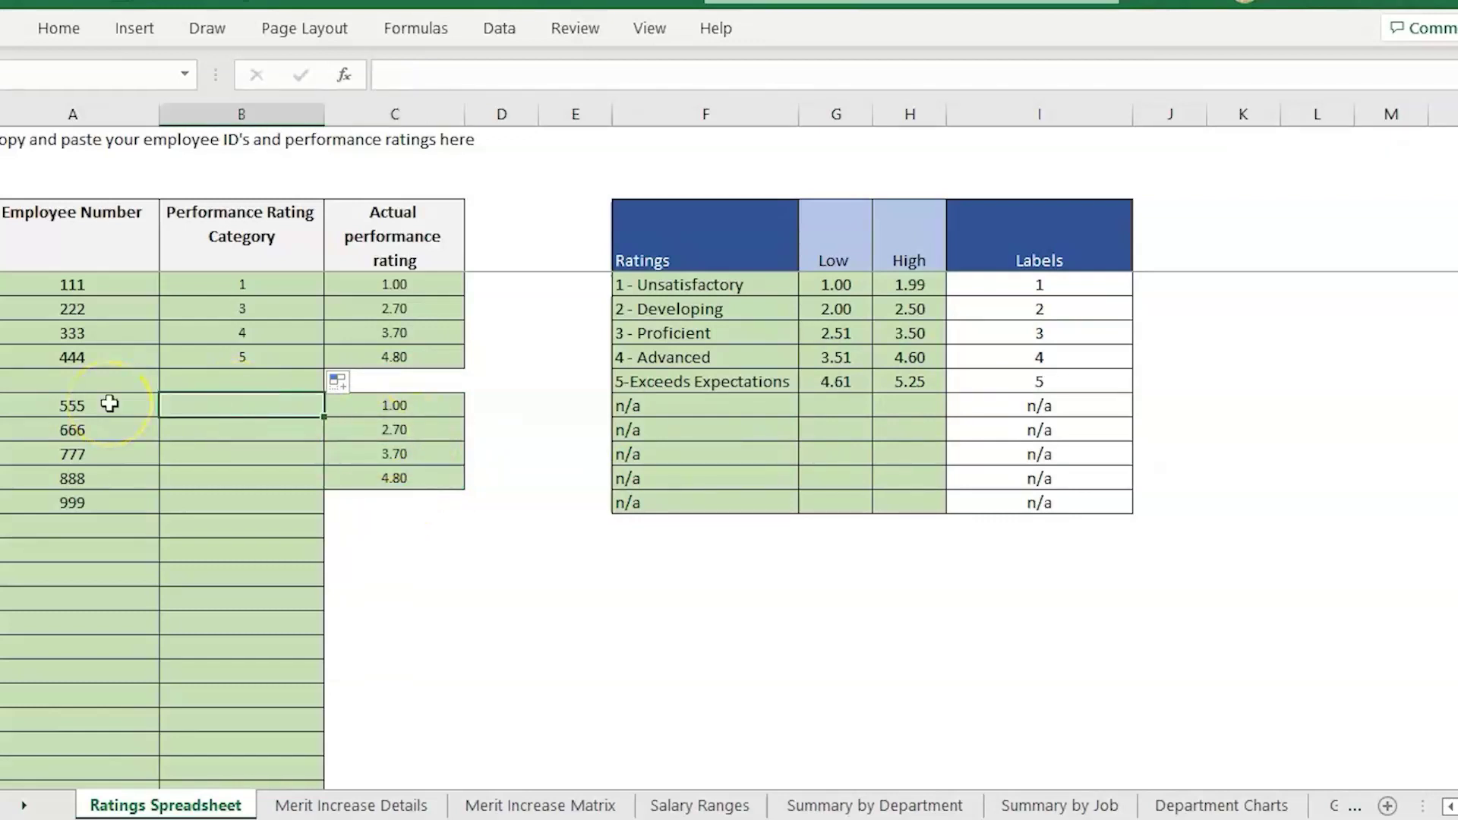
text(=)
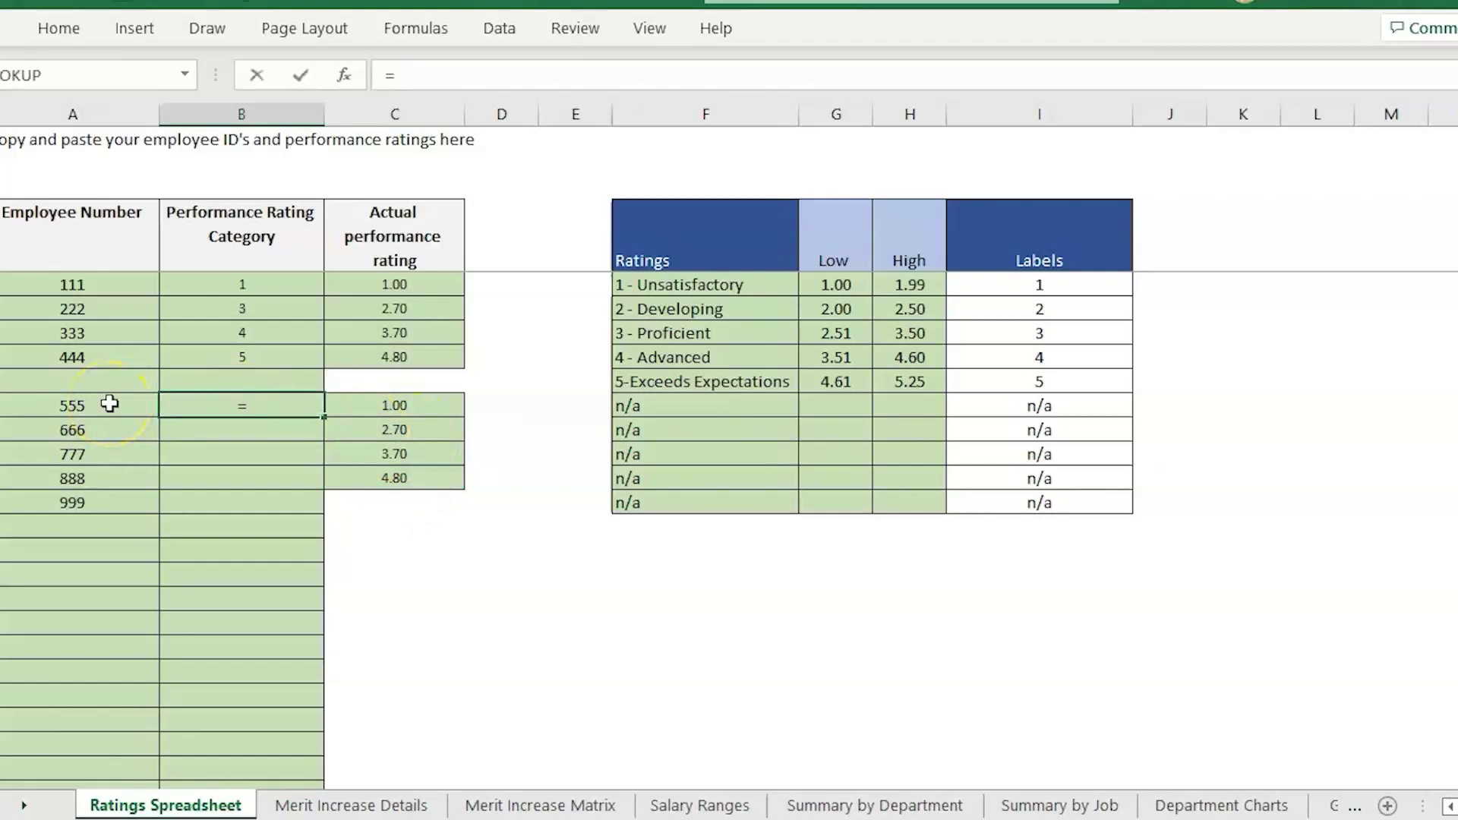
text(left()
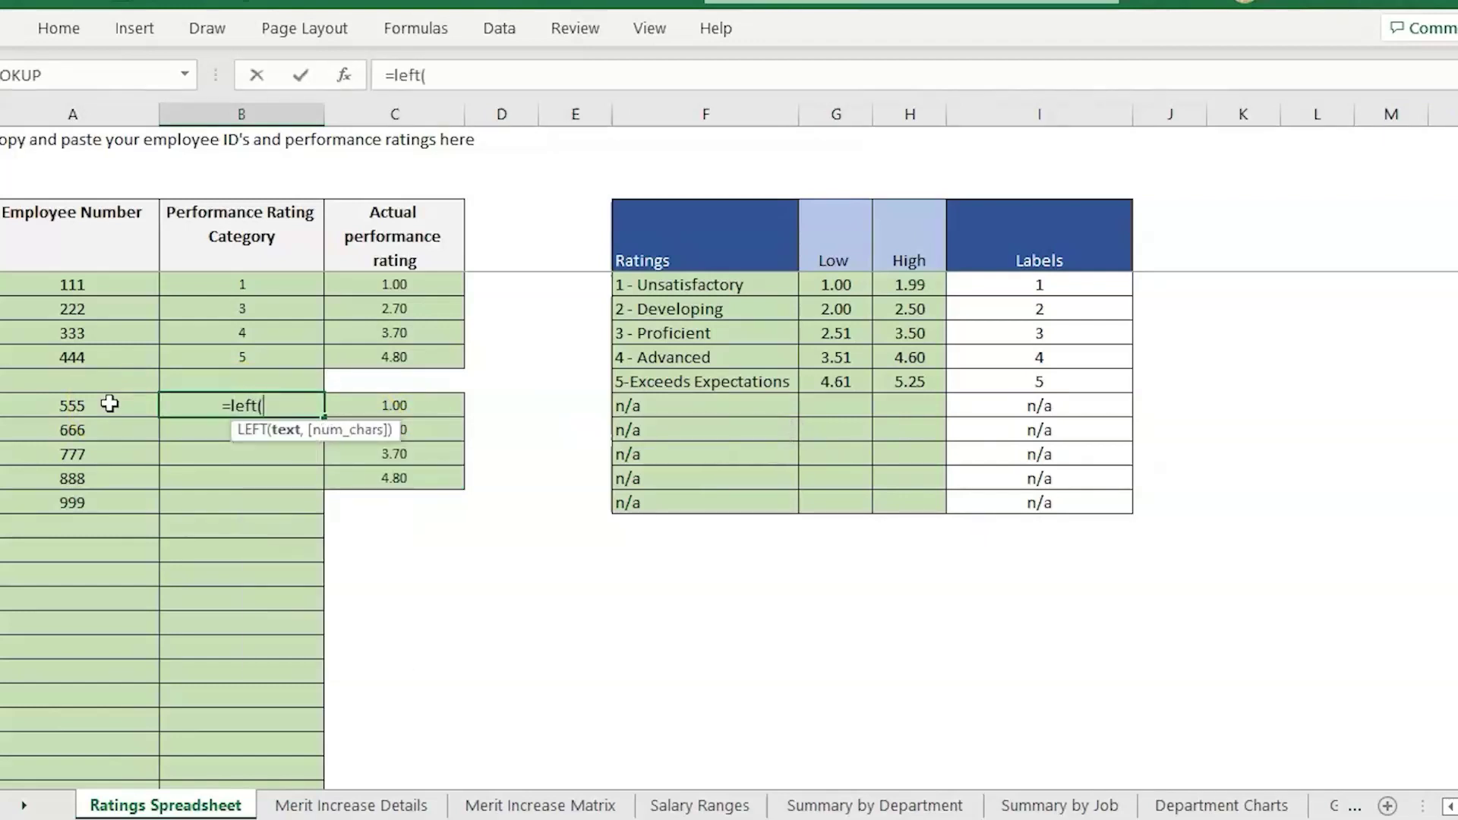
click(436, 400)
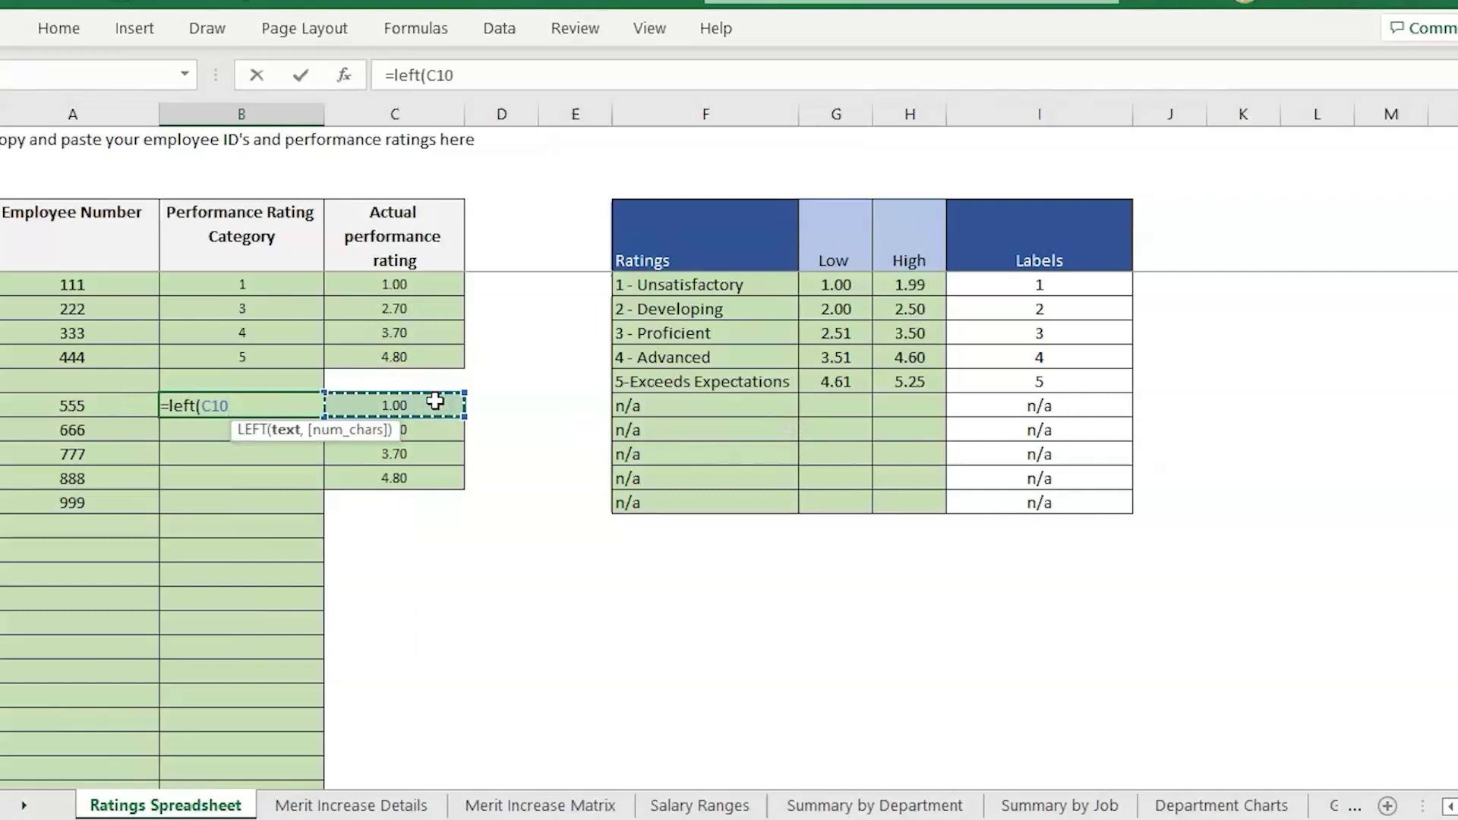
text(,)
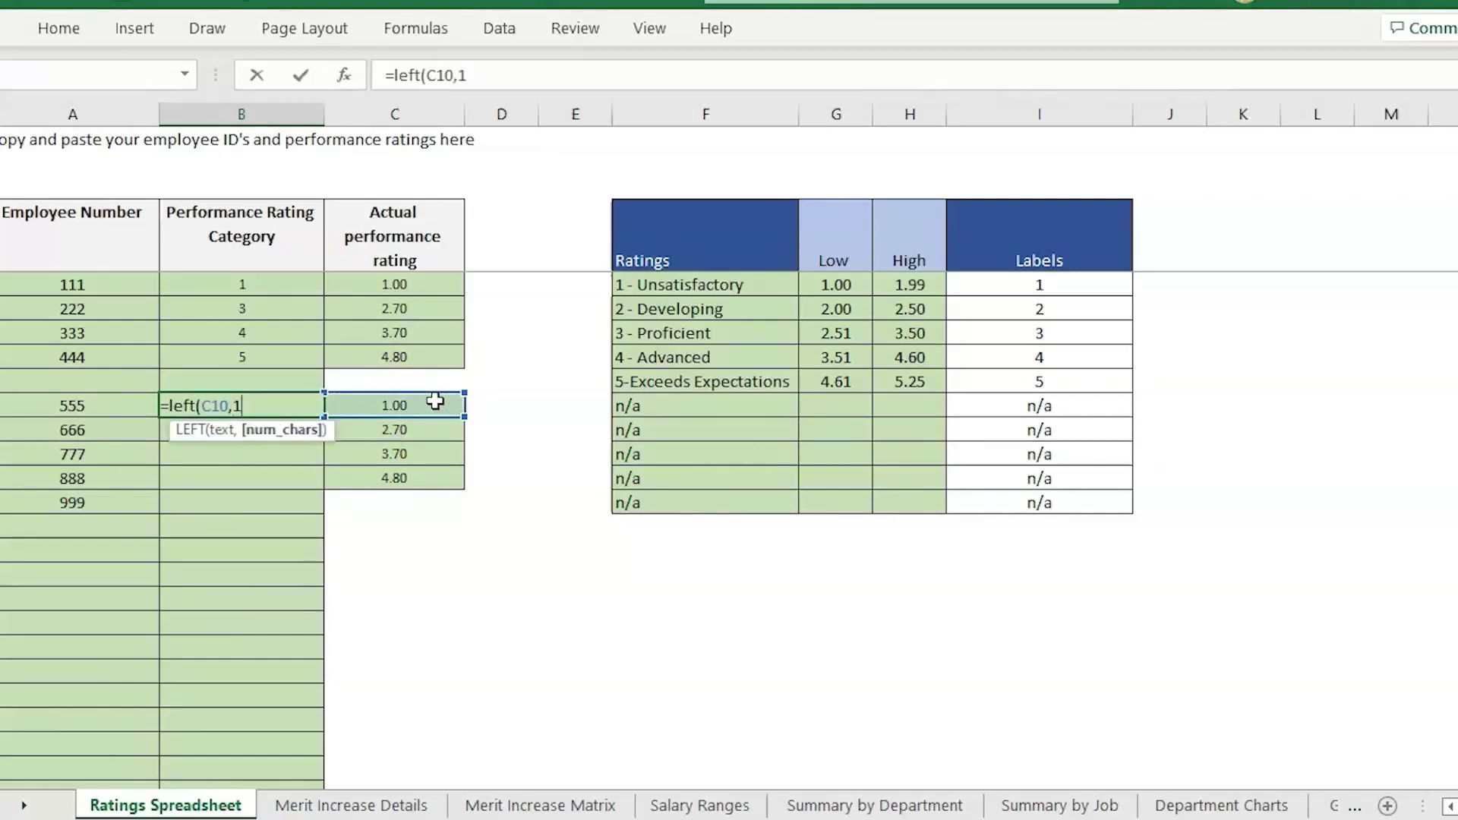
text(1))
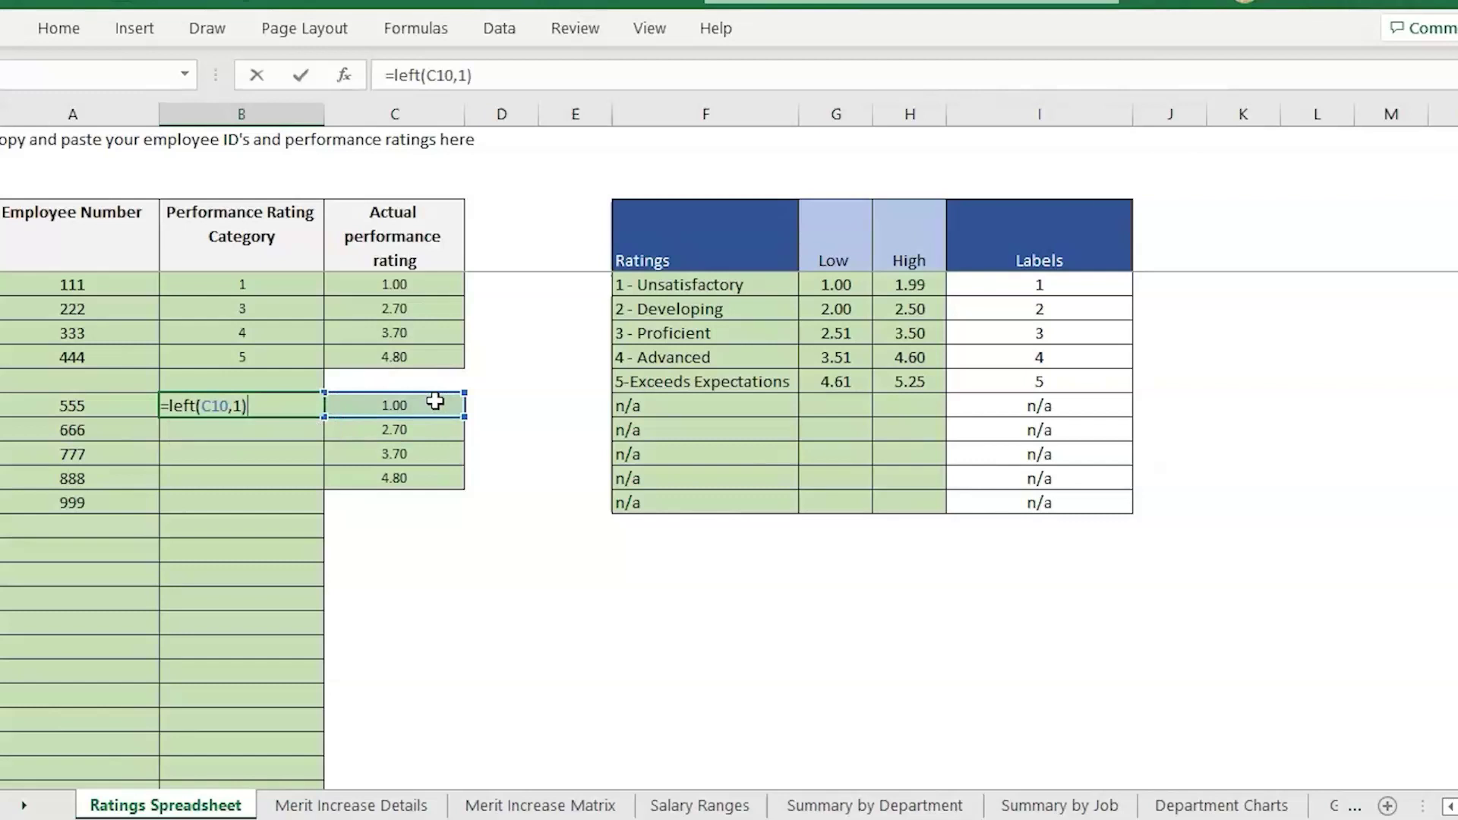
key(Return)
click(316, 408)
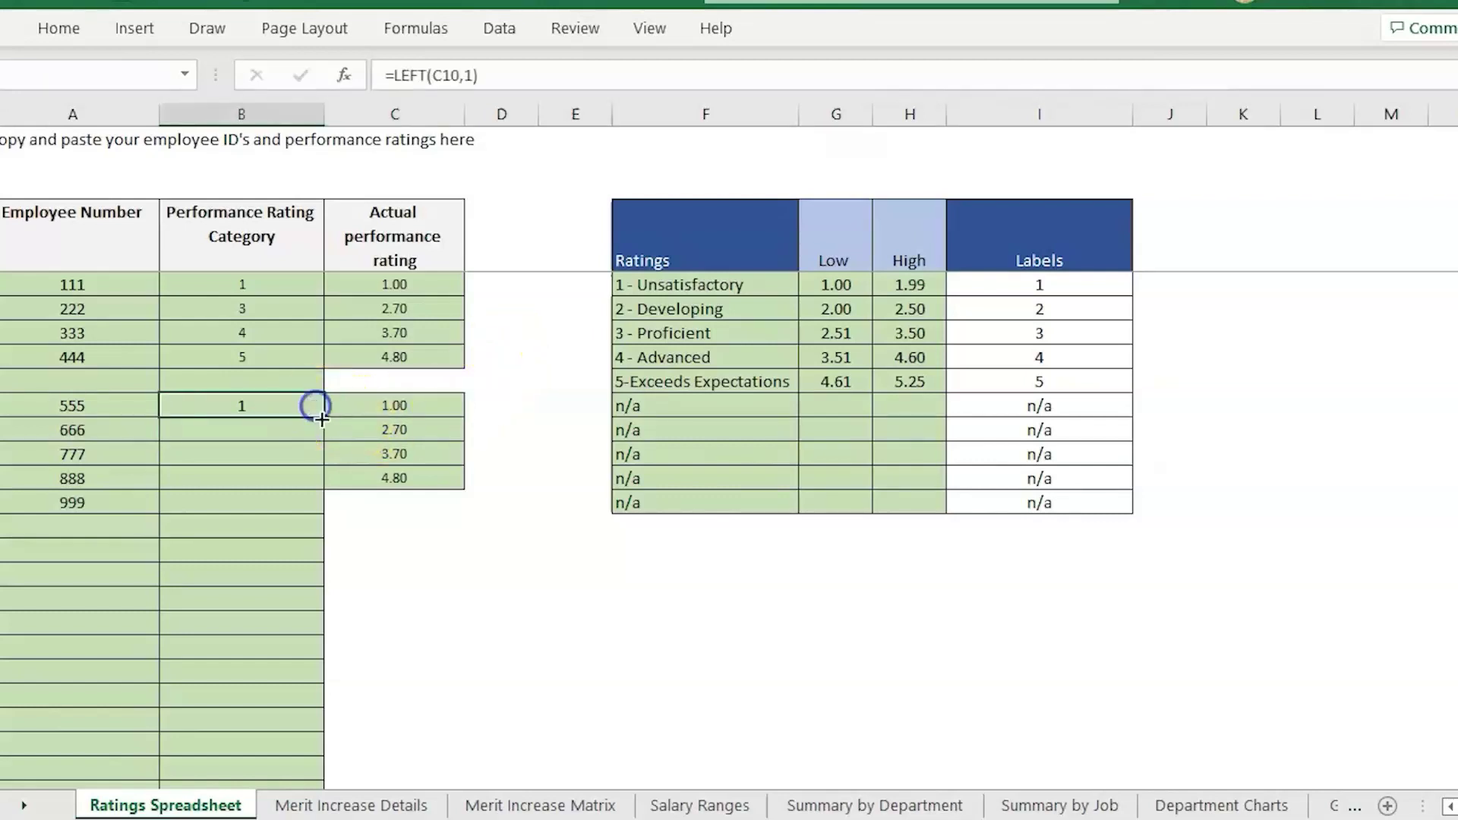
drag(322, 418, 433, 498)
Step: Select the four new categories, then employee numbers 555 to 888
click(475, 501)
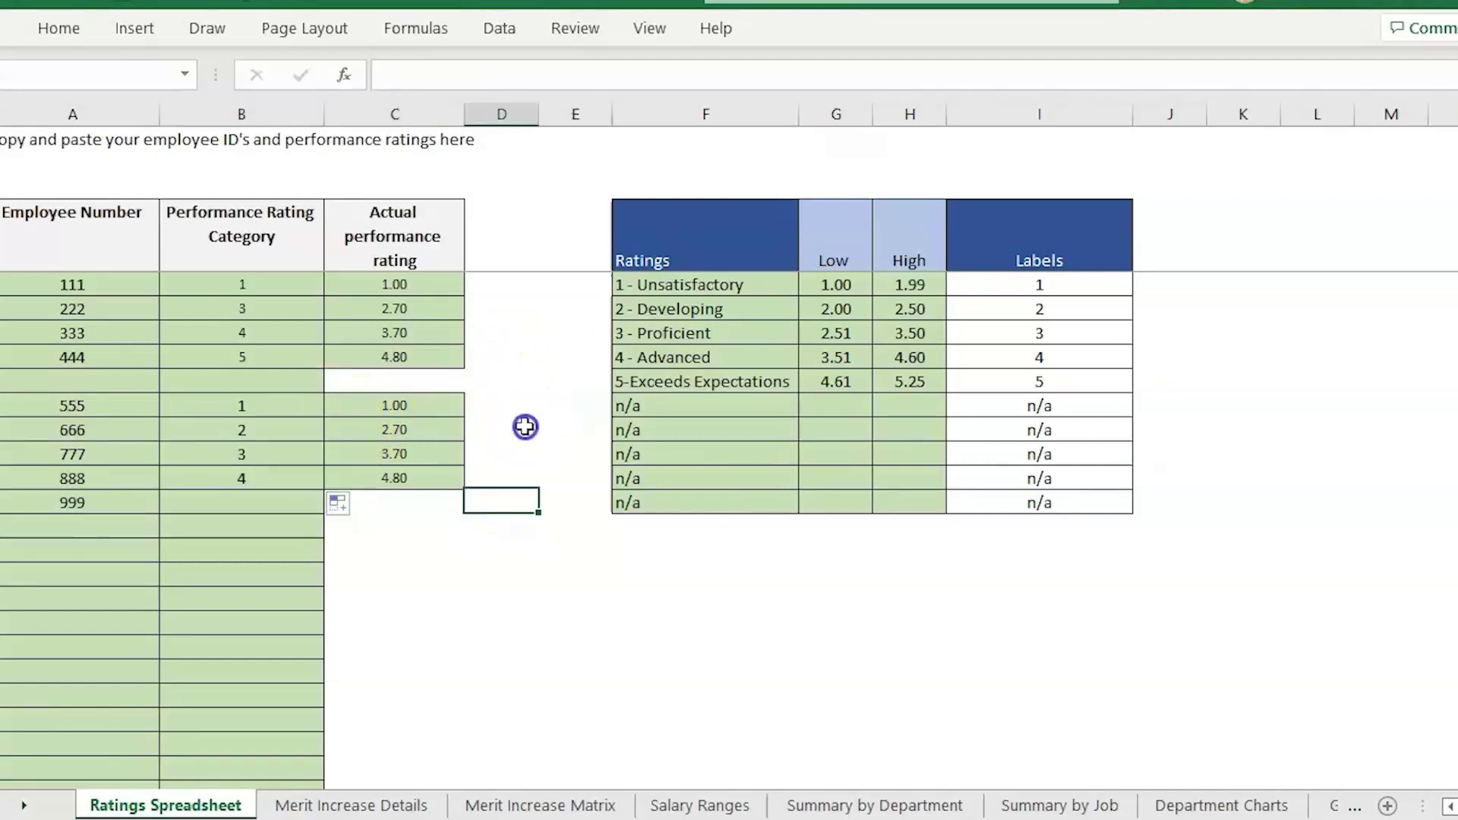
drag(243, 407, 272, 476)
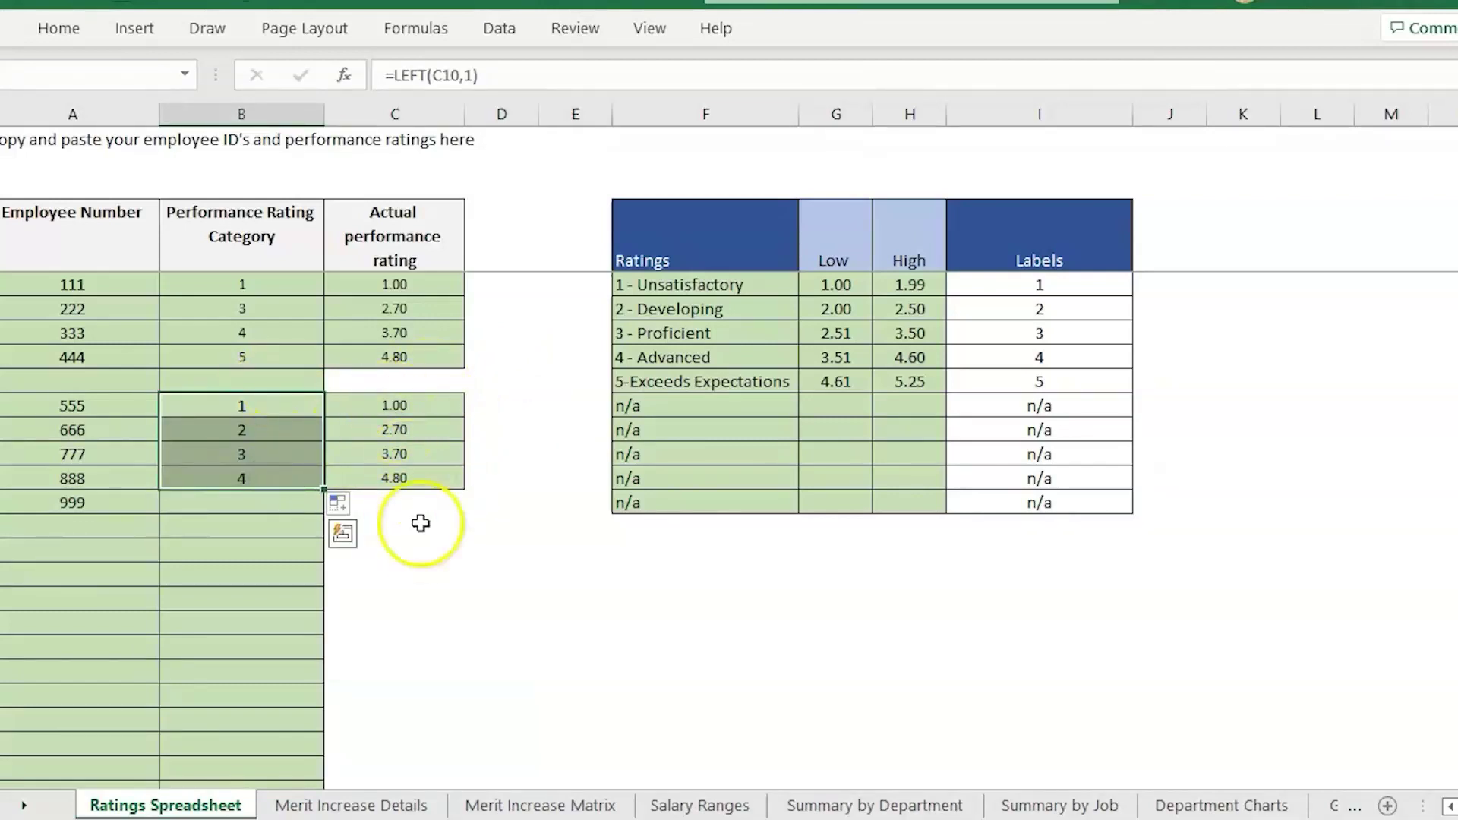
click(498, 455)
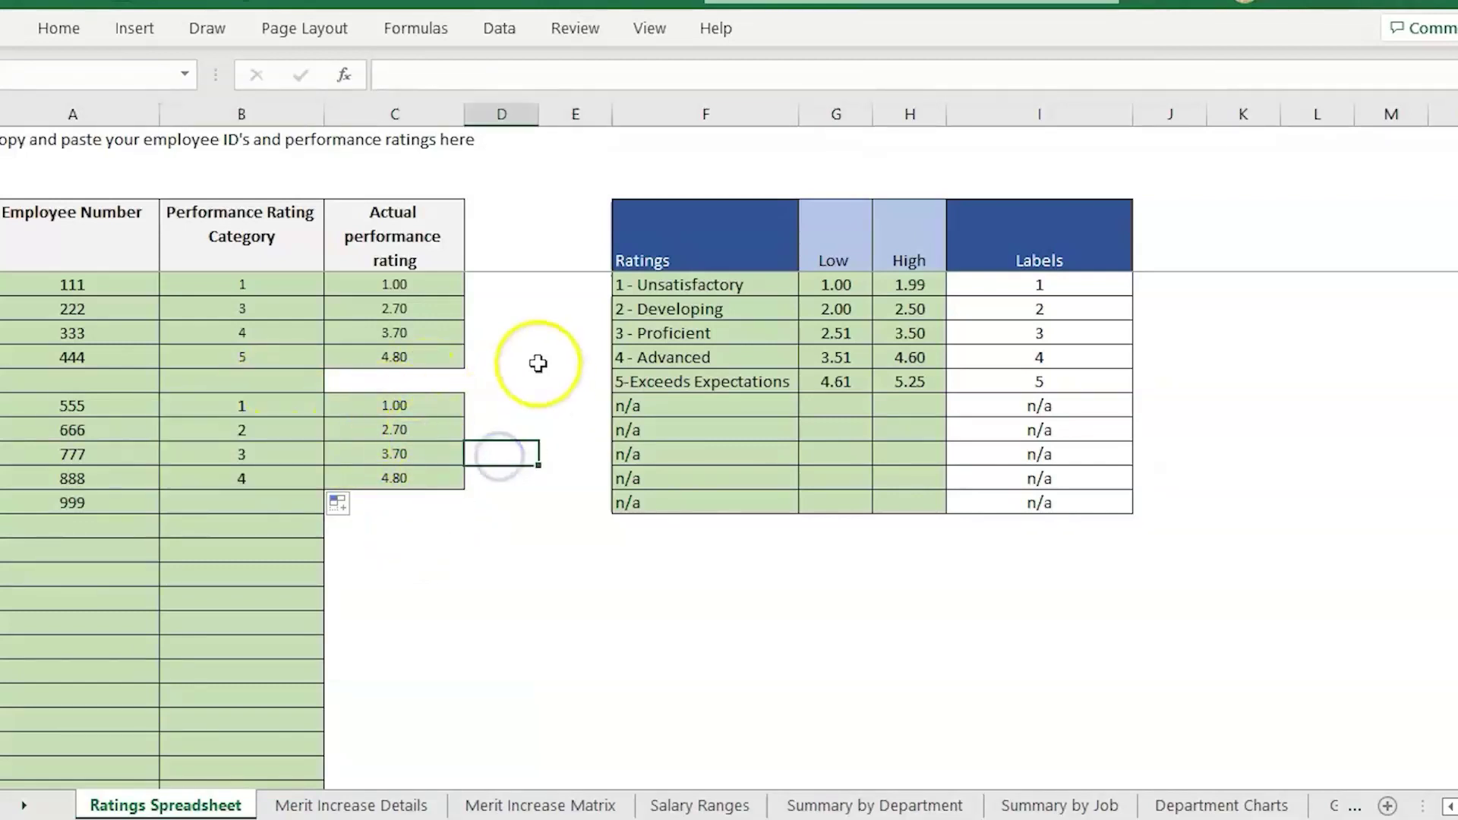
click(309, 402)
drag(73, 406, 119, 479)
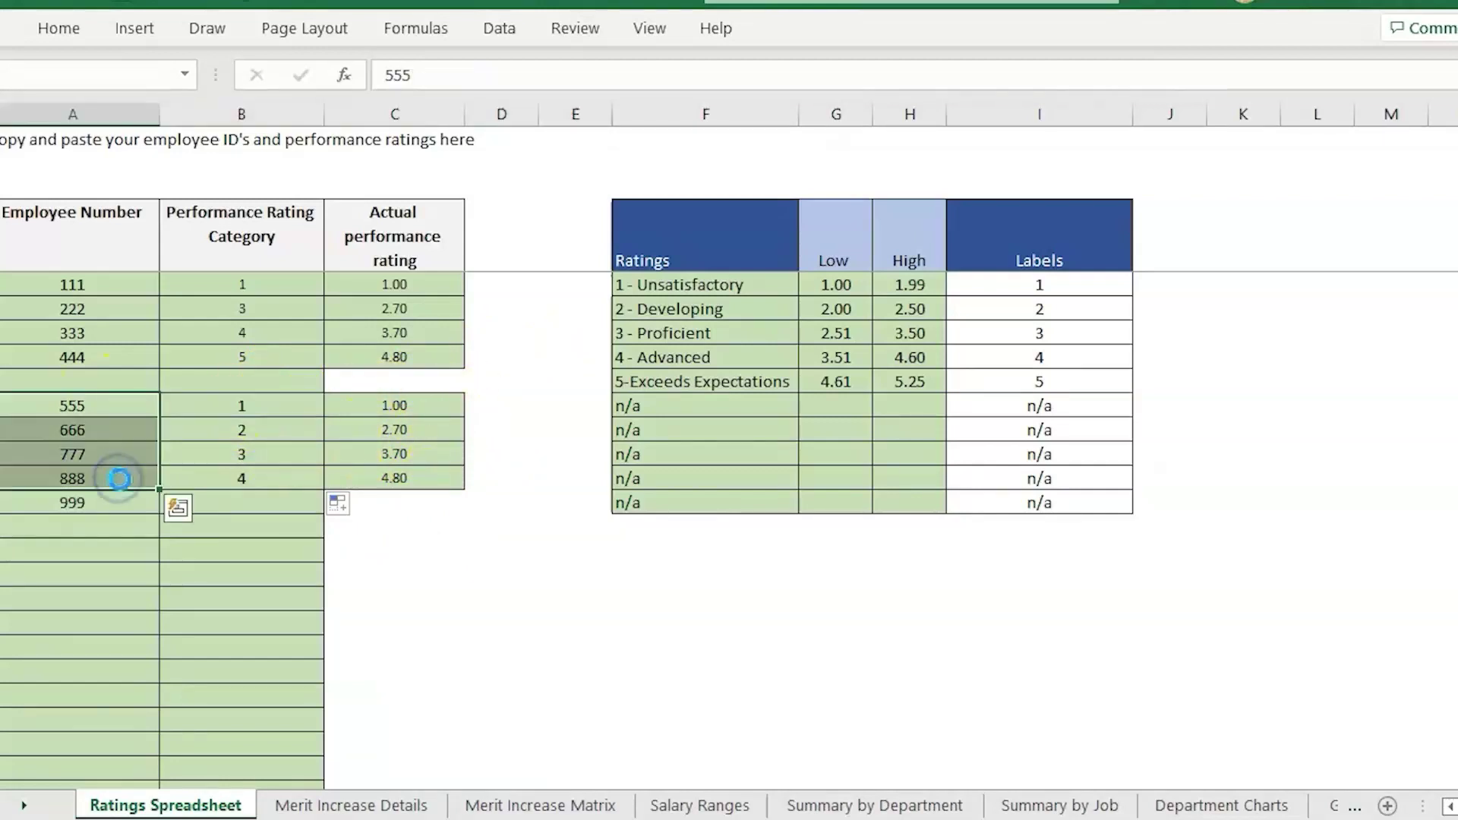
Step: Paste employee numbers 555–888 into the Employee ID column of Merit Increase Details
key(ctrl+c)
click(319, 804)
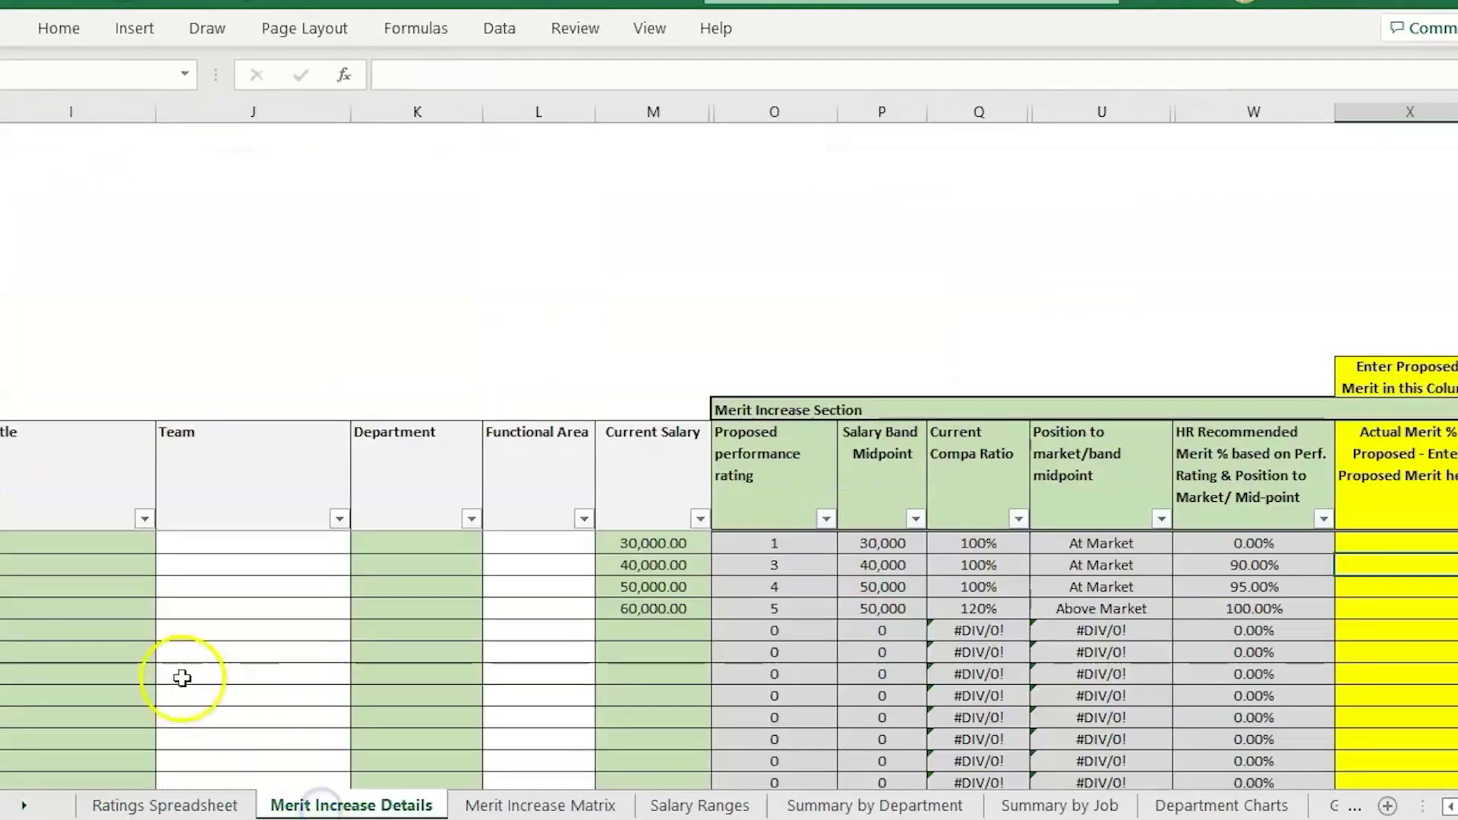
click(417, 632)
key(Left)
key(Left)
key(Left)
key(Left)
key(Left)
key(Left)
key(Left)
key(Left)
key(ctrl+v)
key(Right)
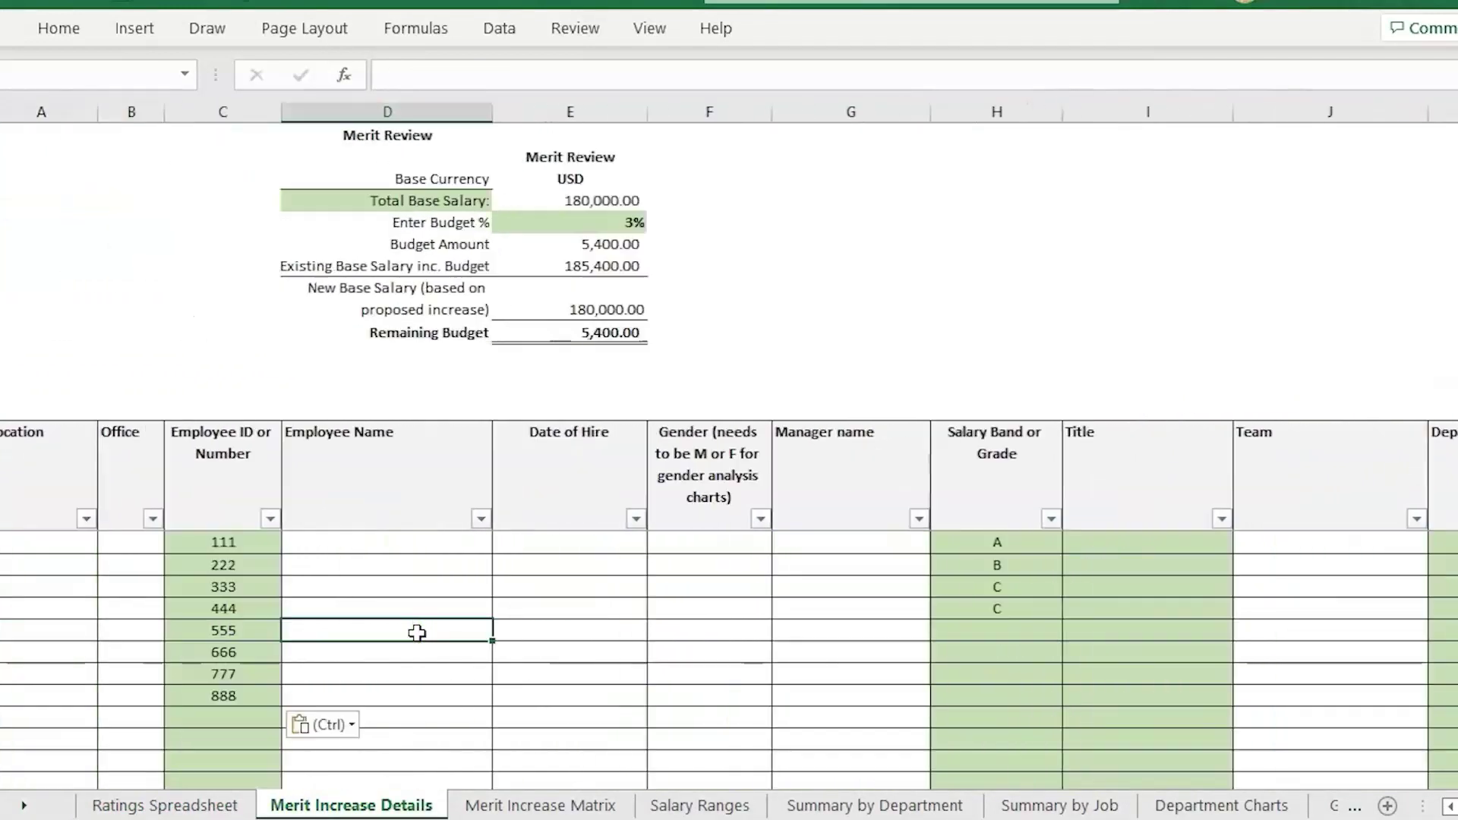
Step: Copy salary grades A, B, C, C into the new employees' rows
key(Right)
key(Right)
key(Right)
key(Right)
key(Right)
key(Right)
key(Right)
drag(701, 542, 723, 606)
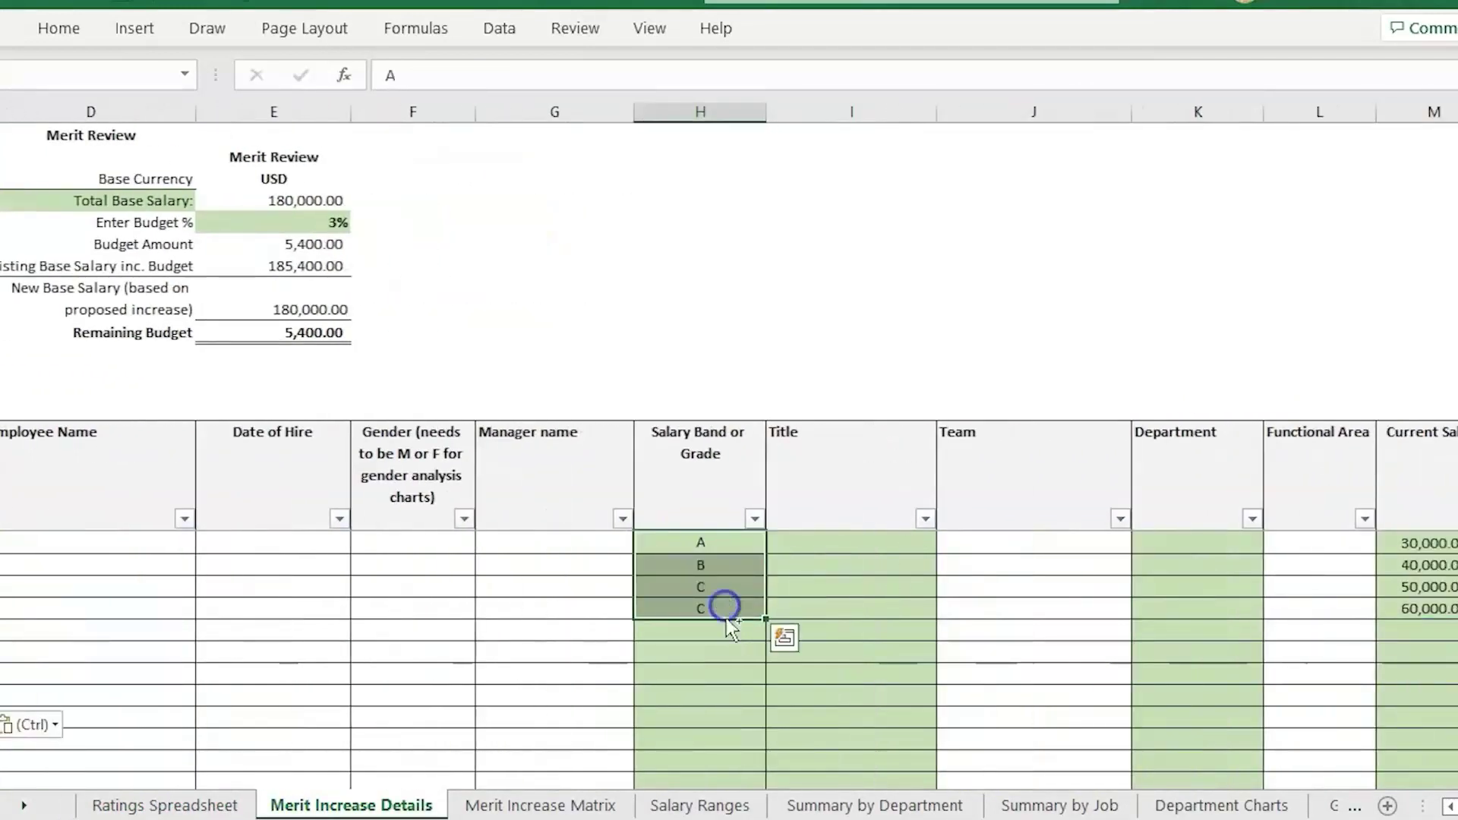
key(ctrl+c)
click(733, 632)
key(ctrl+v)
Step: Copy the current salaries 30,000–60,000 into M14:M17 for the new employees
click(912, 600)
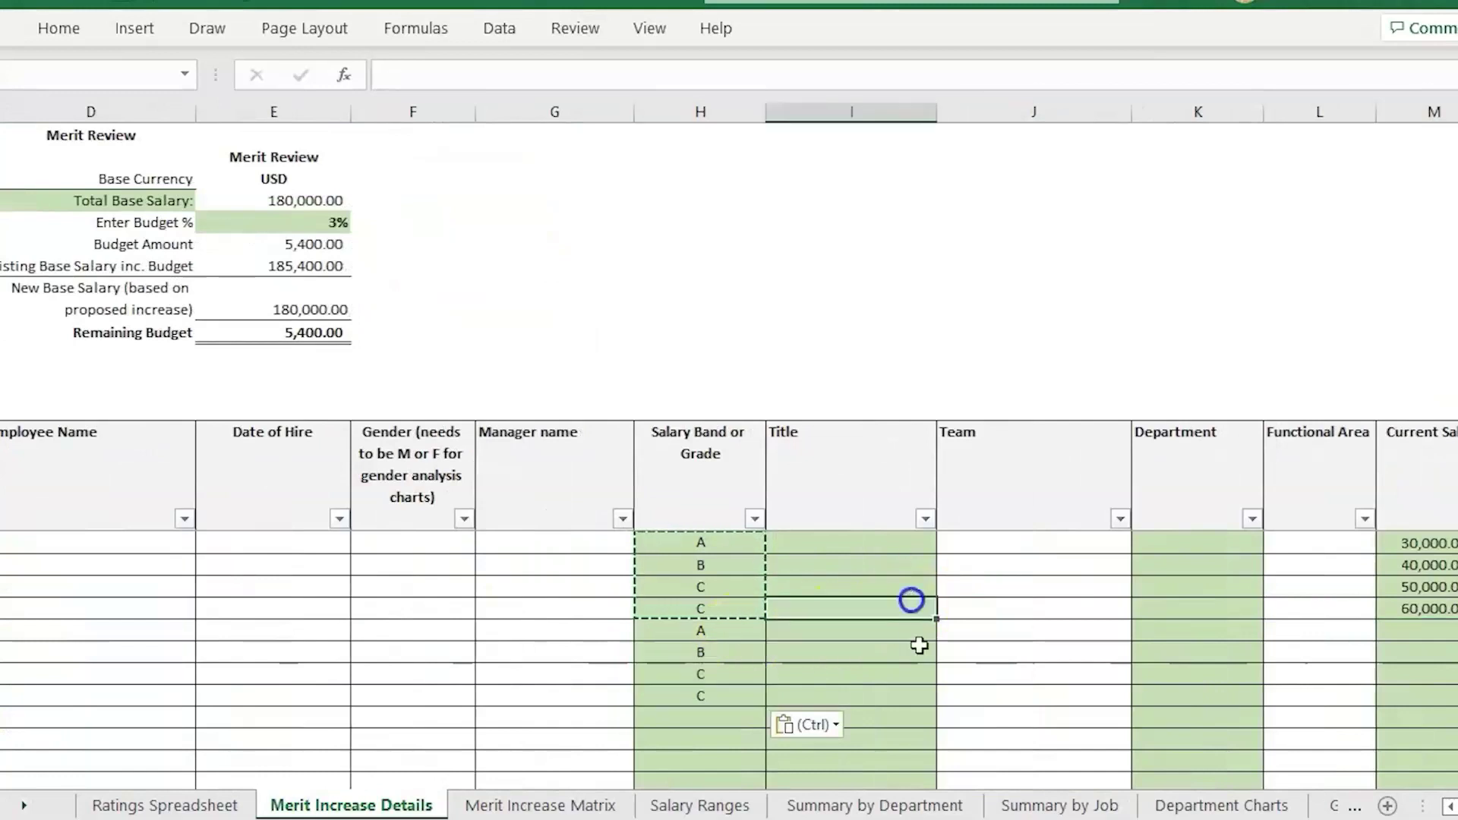
key(Down)
key(Right)
key(Right)
key(Right)
key(Right)
key(Right)
key(Right)
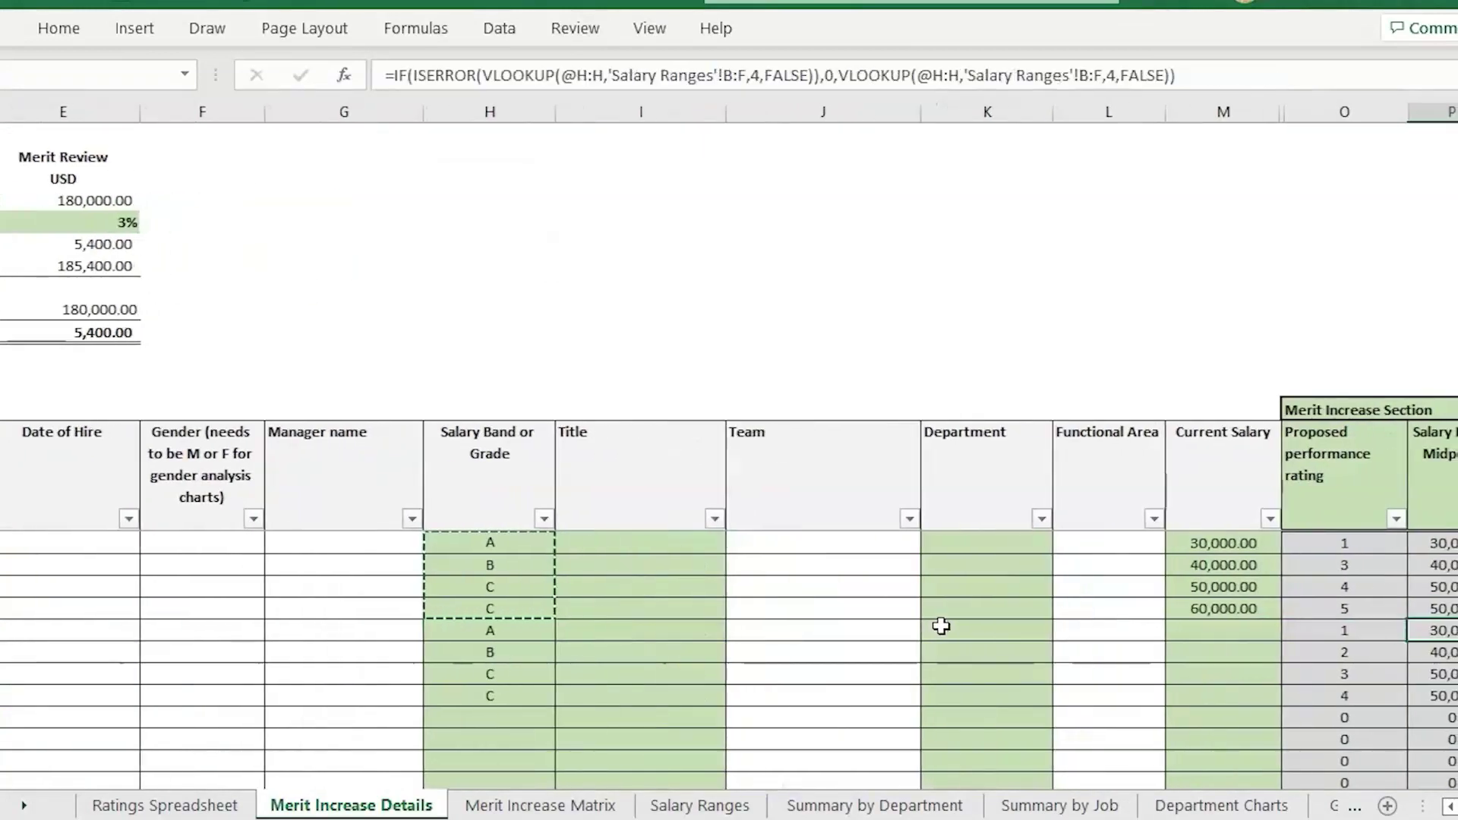
key(Right)
key(Right)
key(Right)
key(Right)
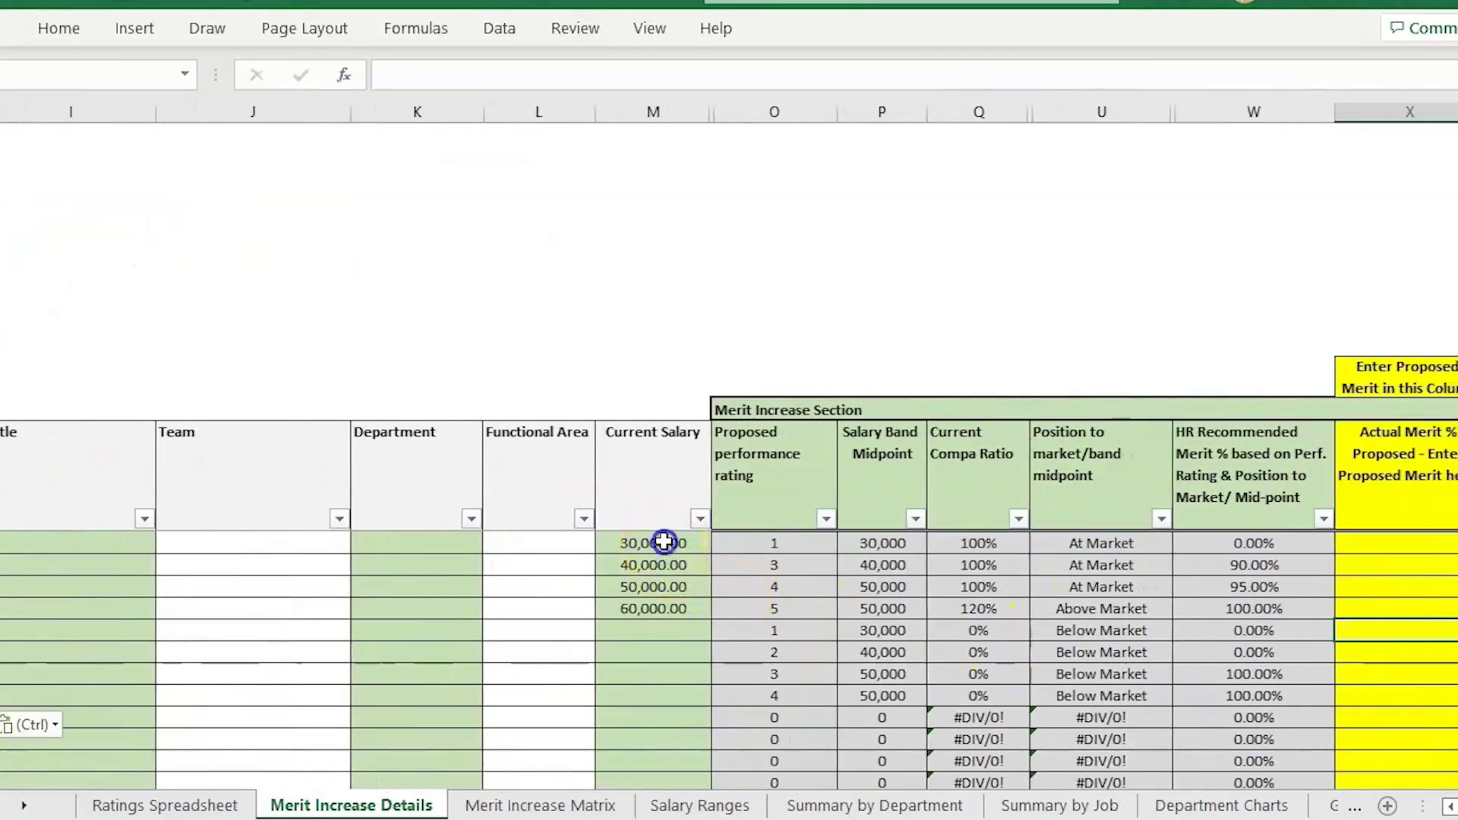
drag(664, 541, 653, 608)
key(ctrl+c)
drag(653, 630, 653, 696)
key(ctrl+v)
click(635, 693)
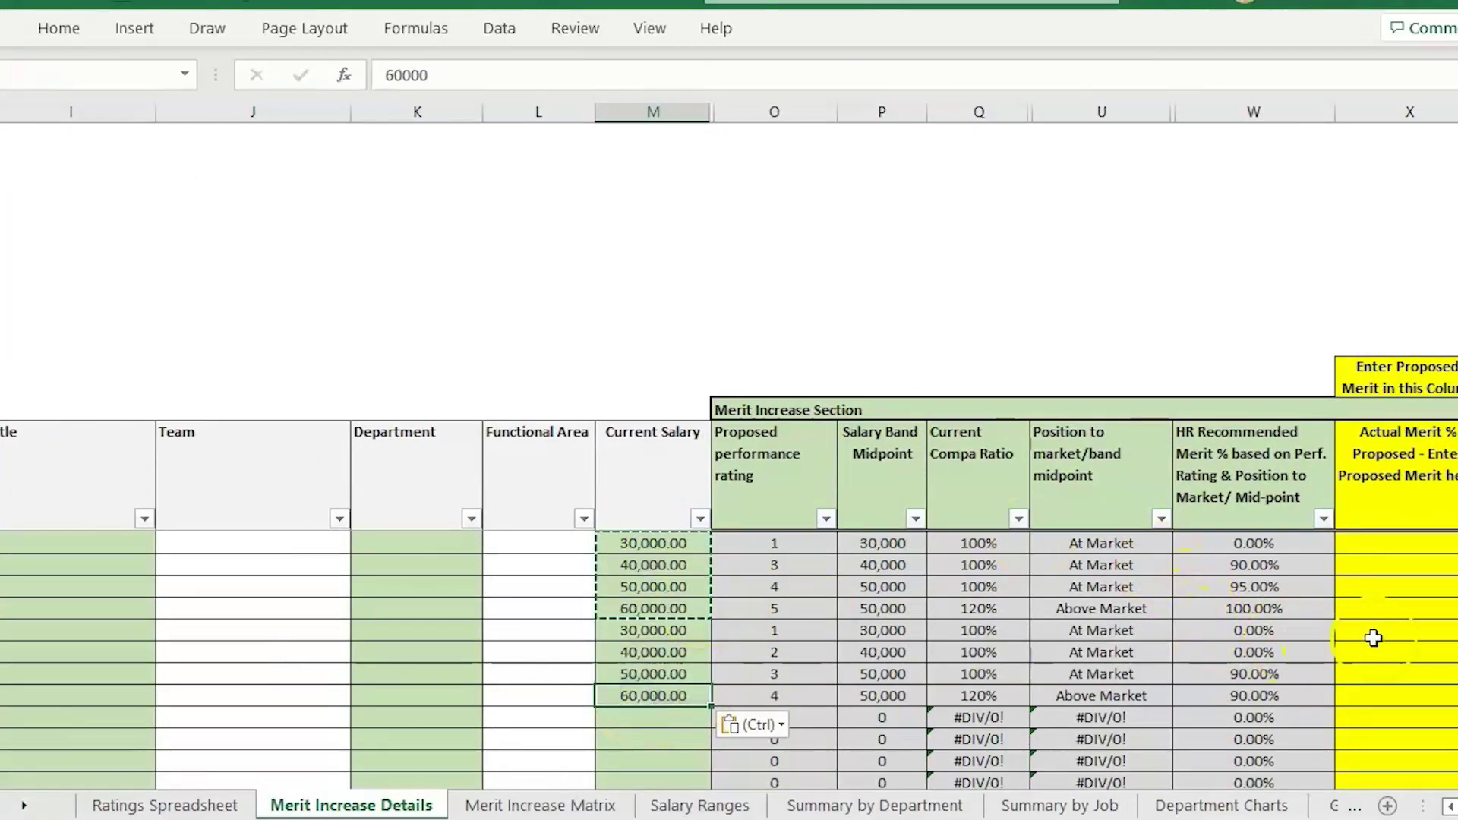
click(1376, 672)
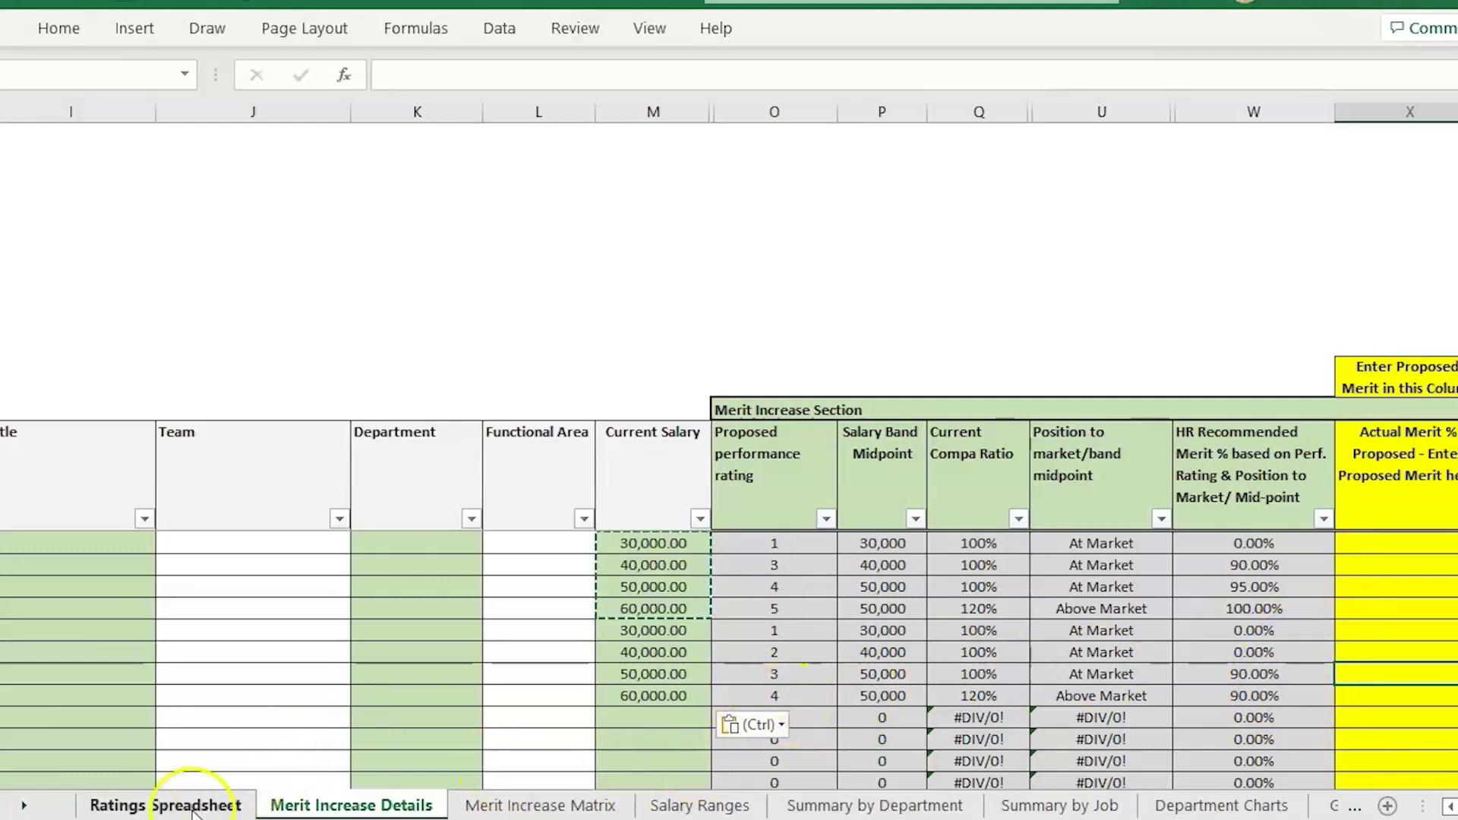
click(165, 805)
click(203, 436)
click(475, 422)
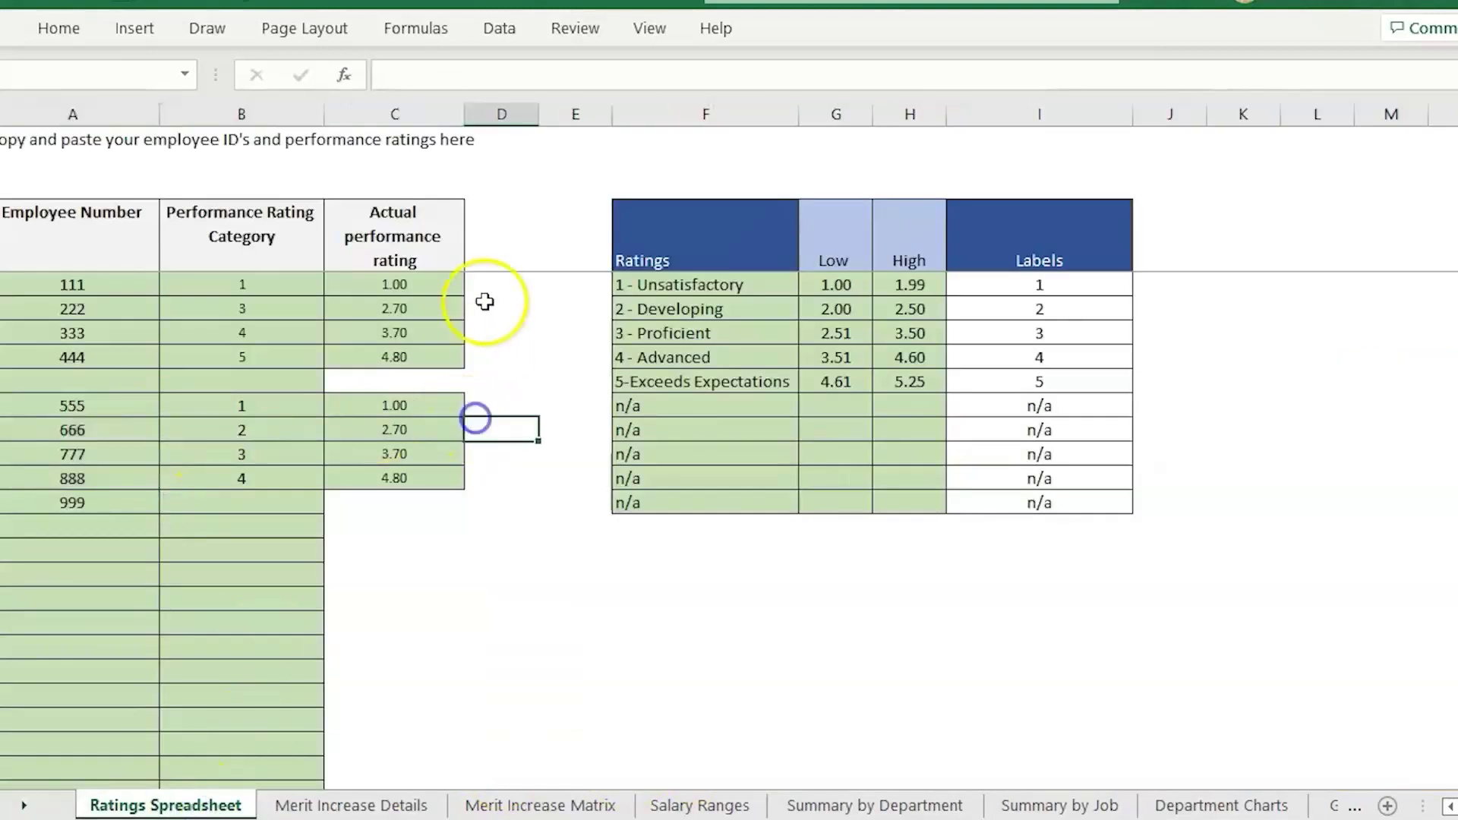
click(507, 331)
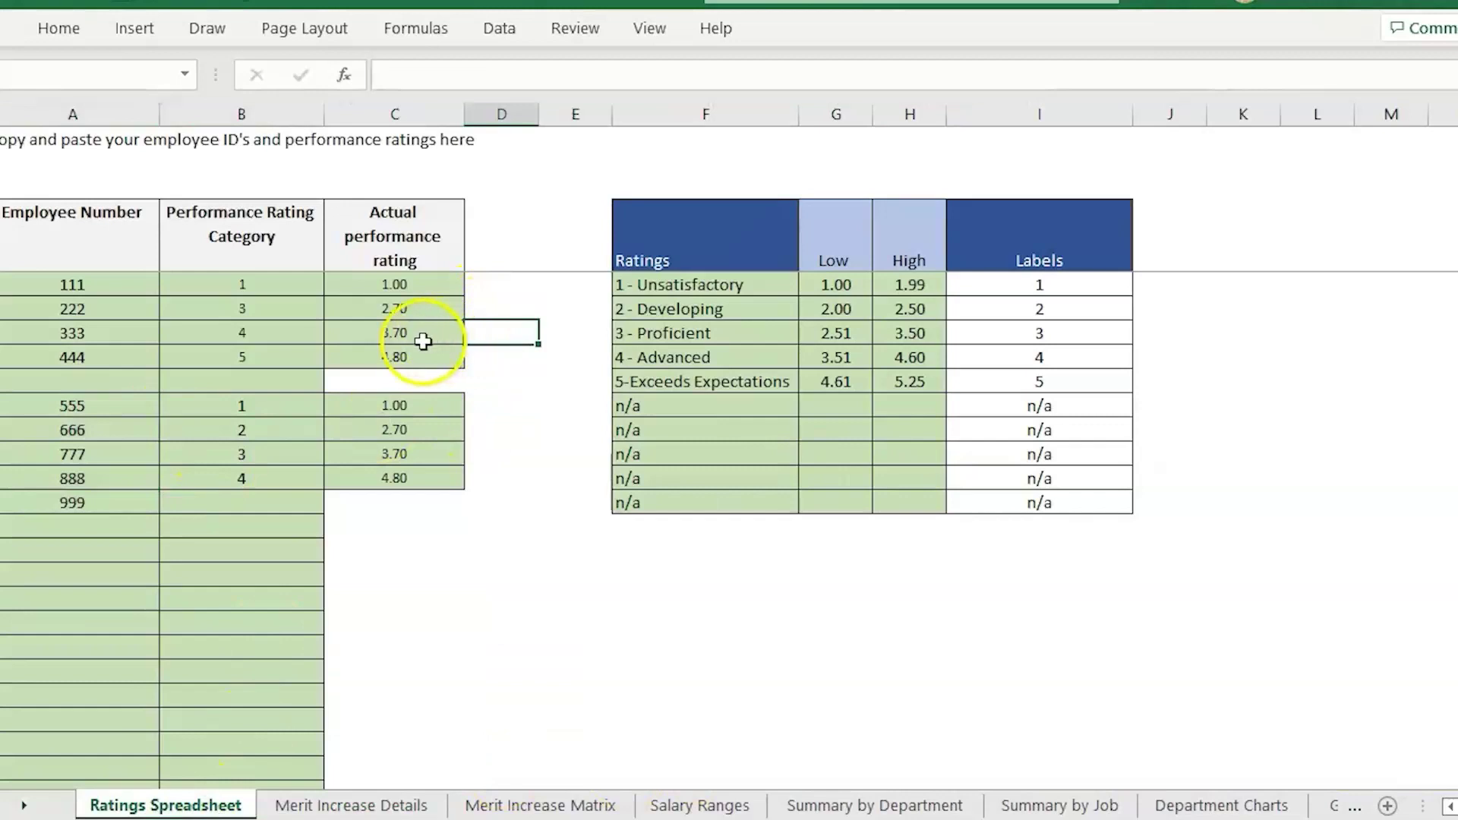
click(251, 336)
click(392, 454)
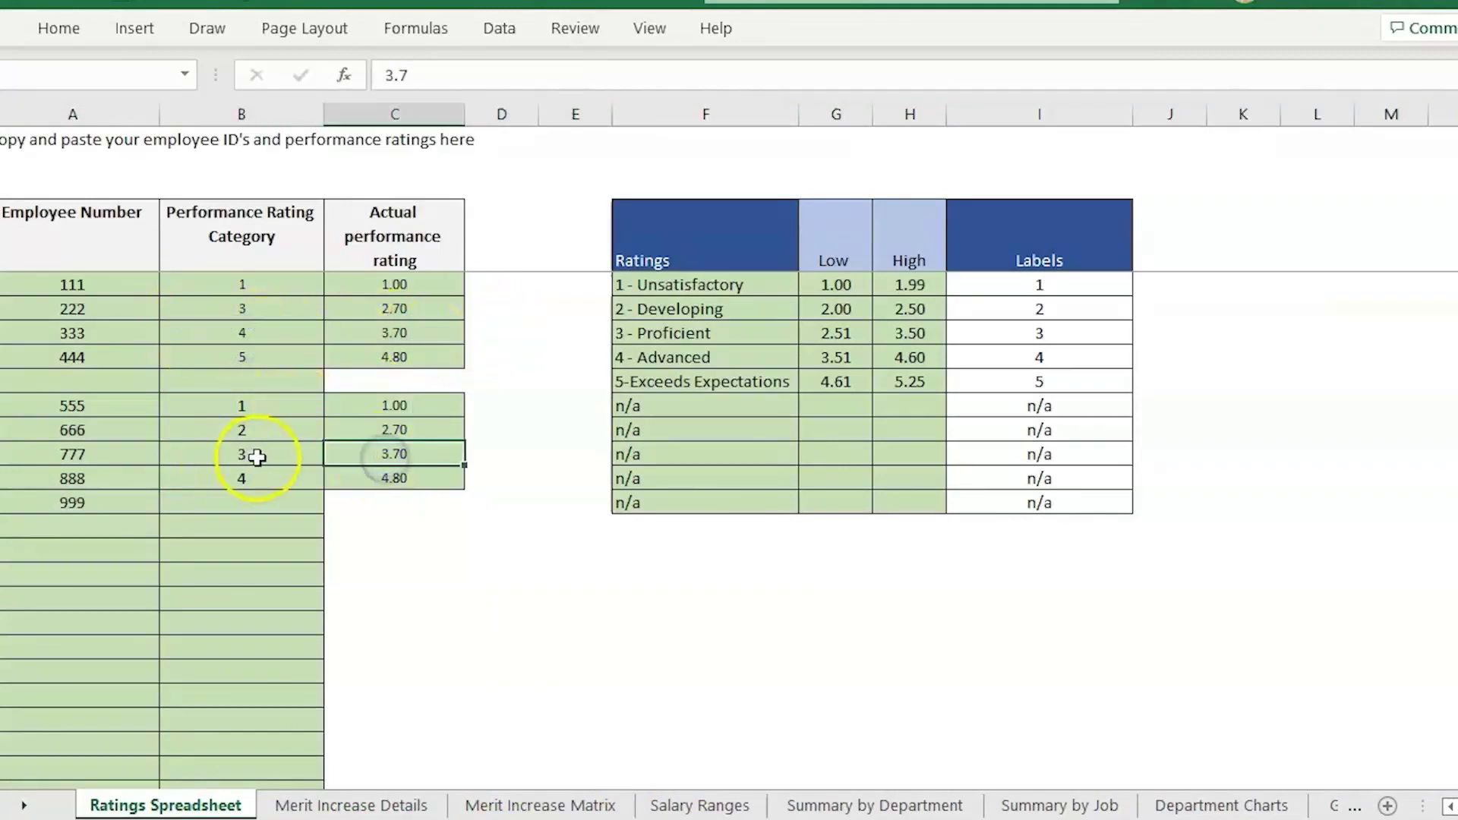
click(257, 454)
click(503, 454)
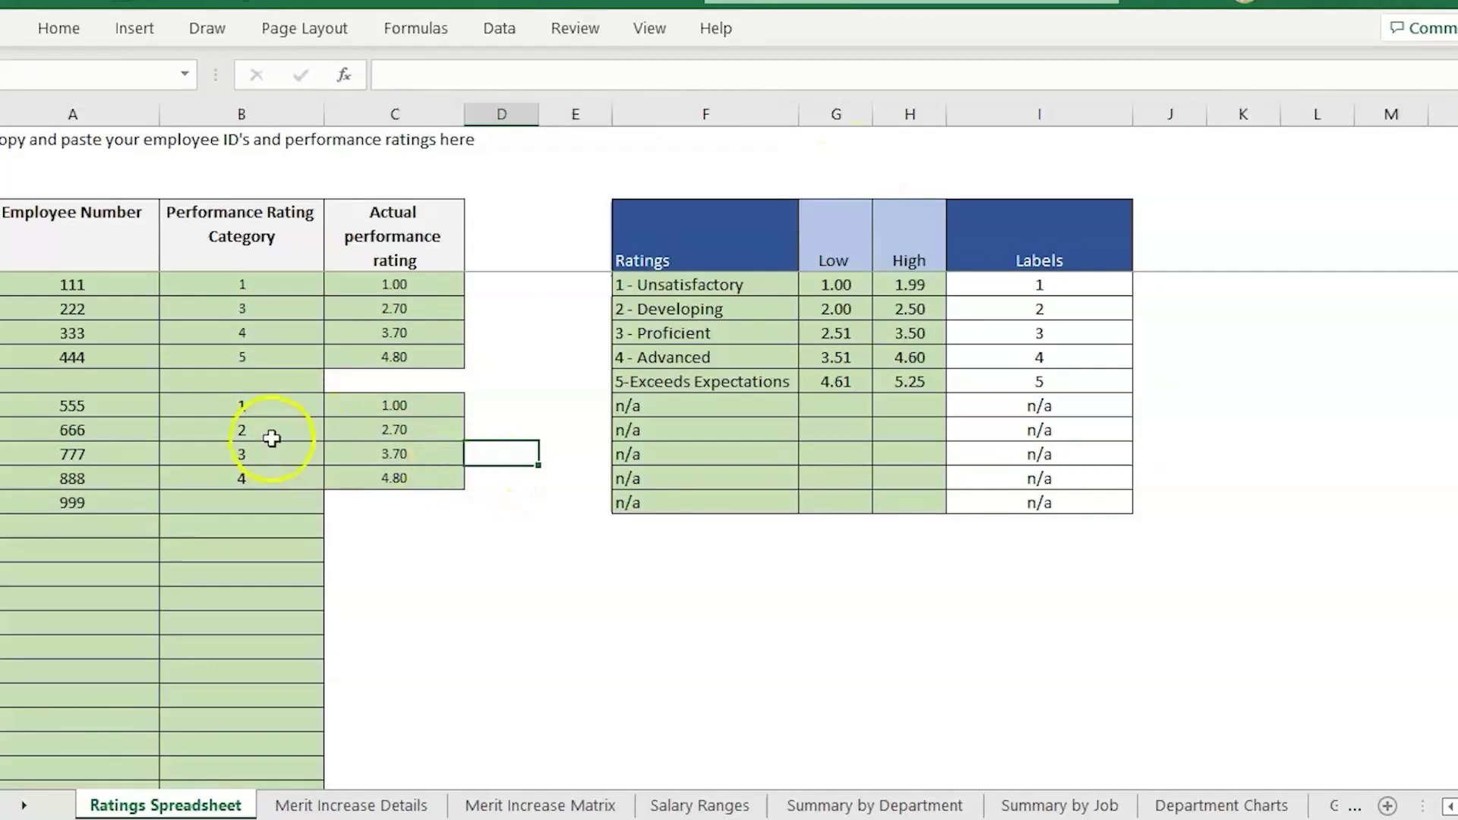
click(285, 411)
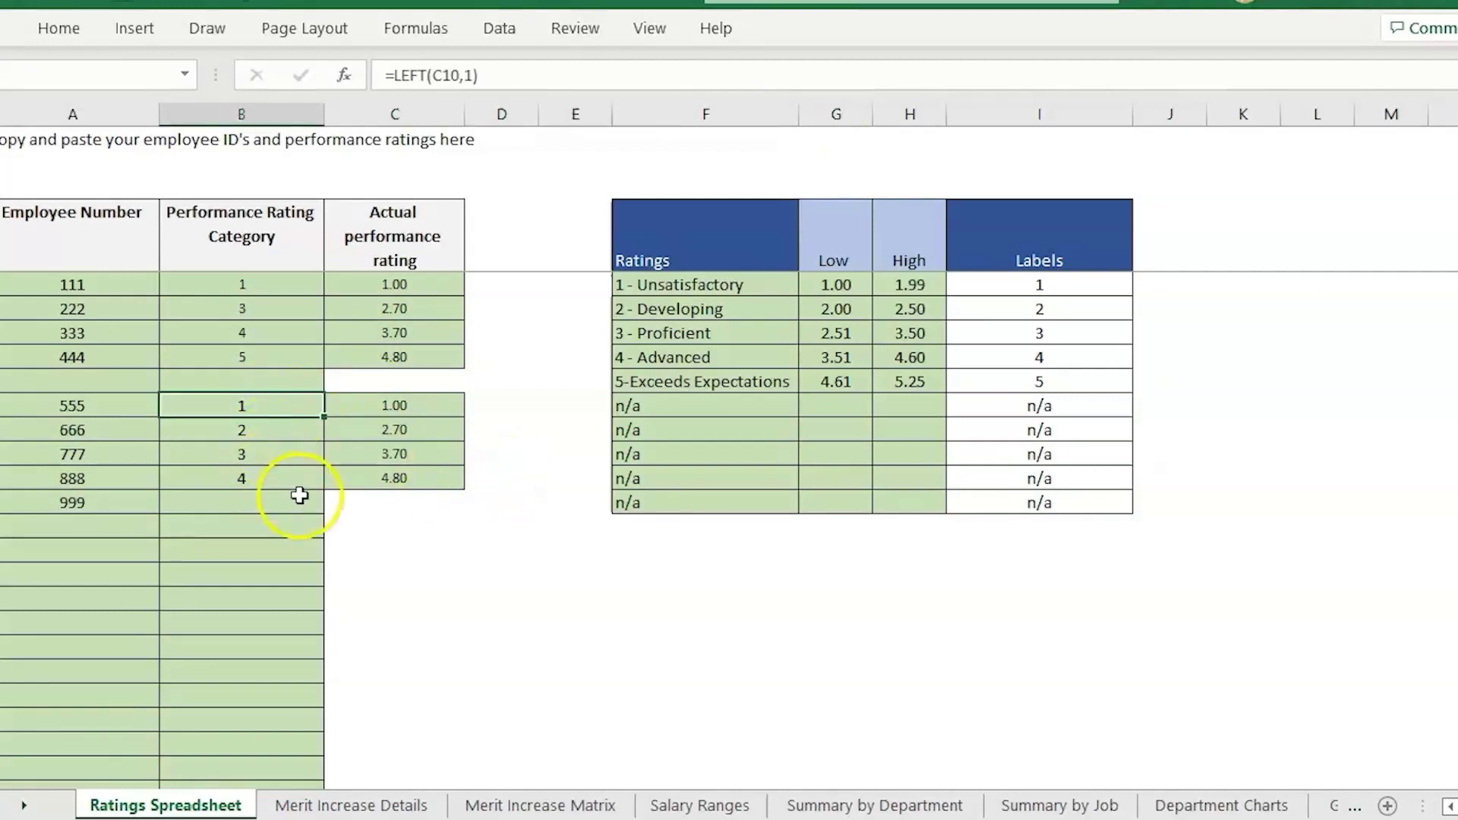
drag(844, 113, 909, 102)
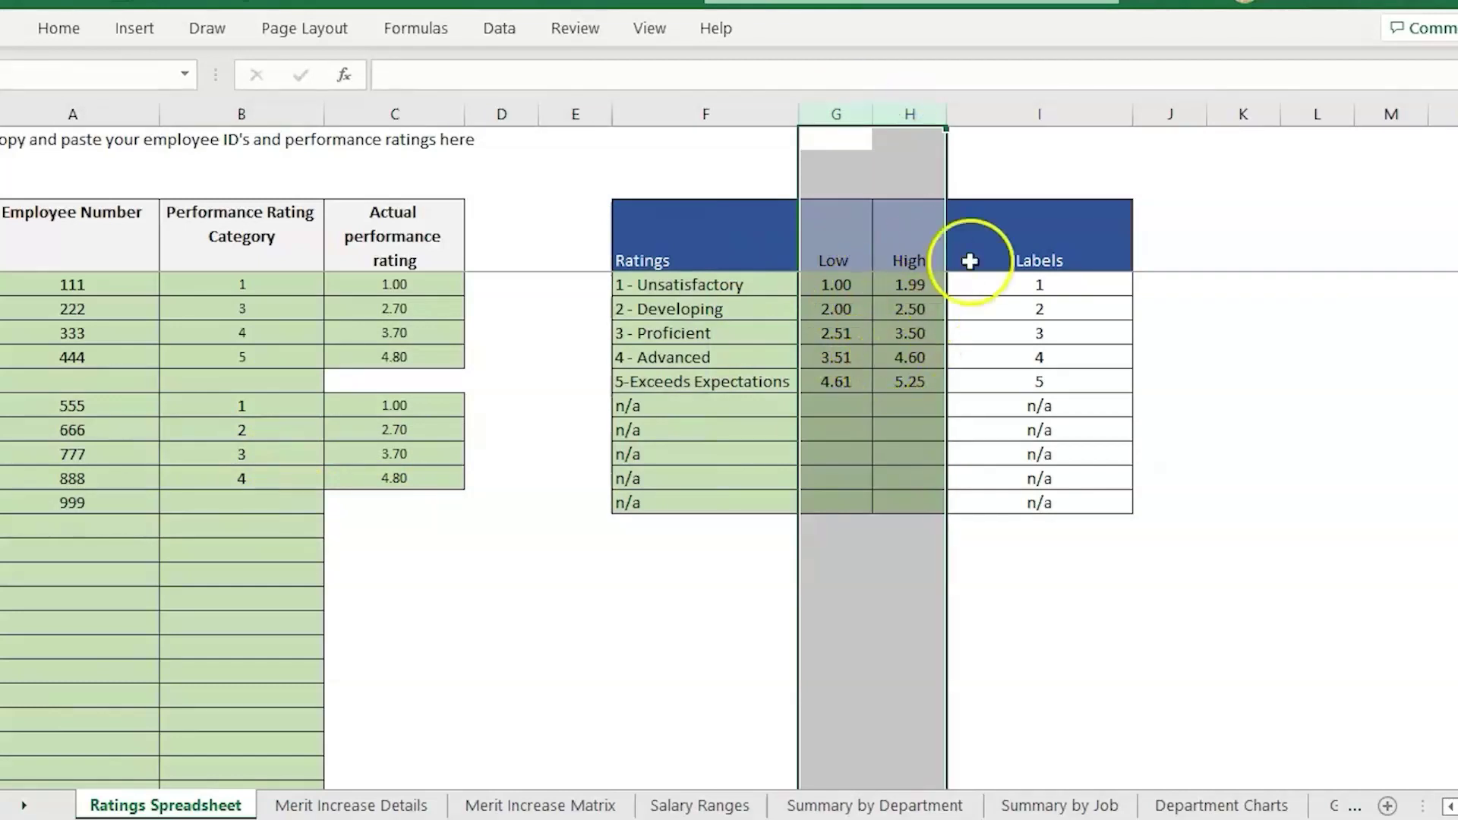
click(1092, 223)
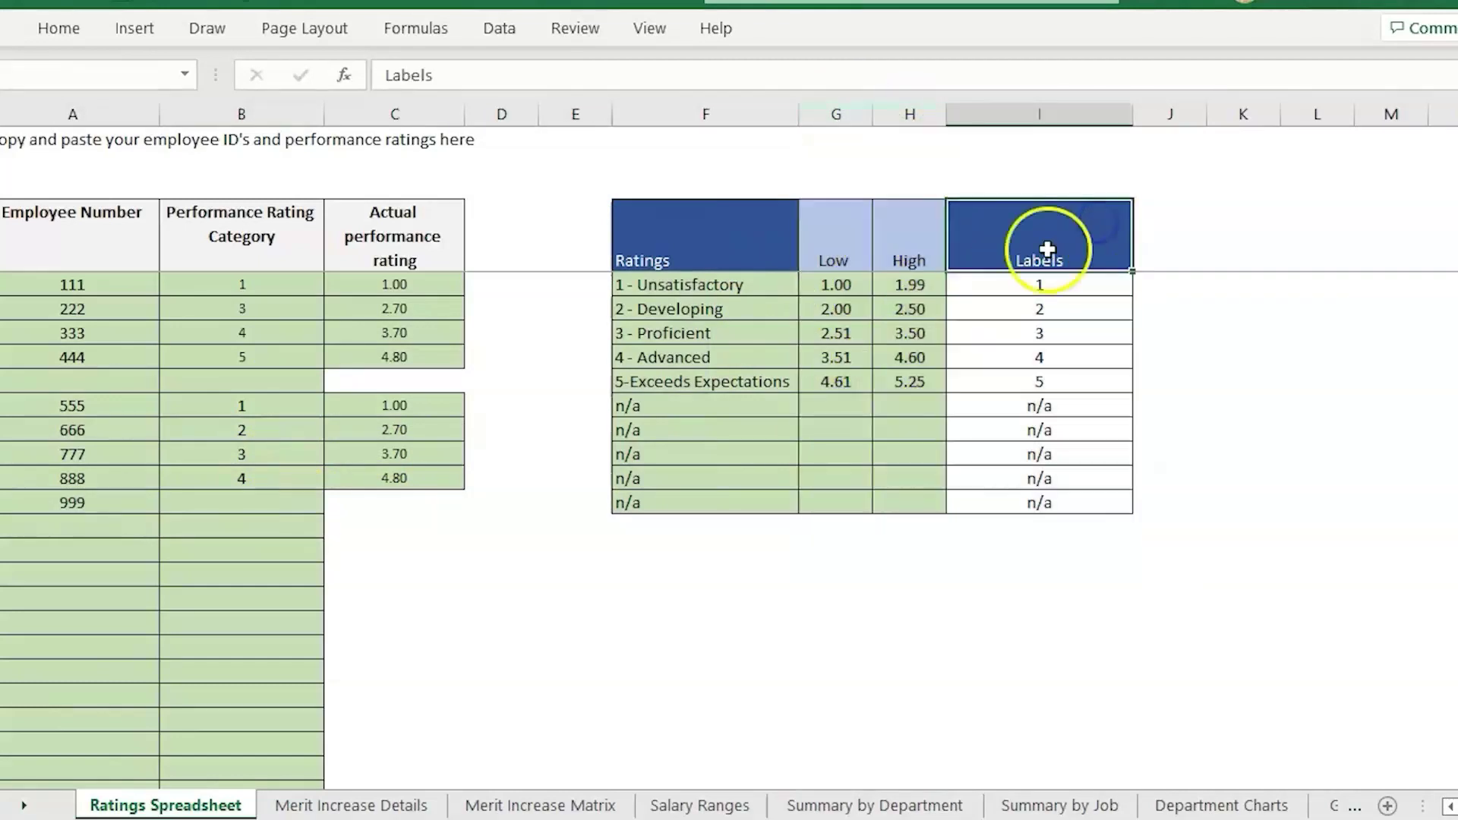
click(199, 294)
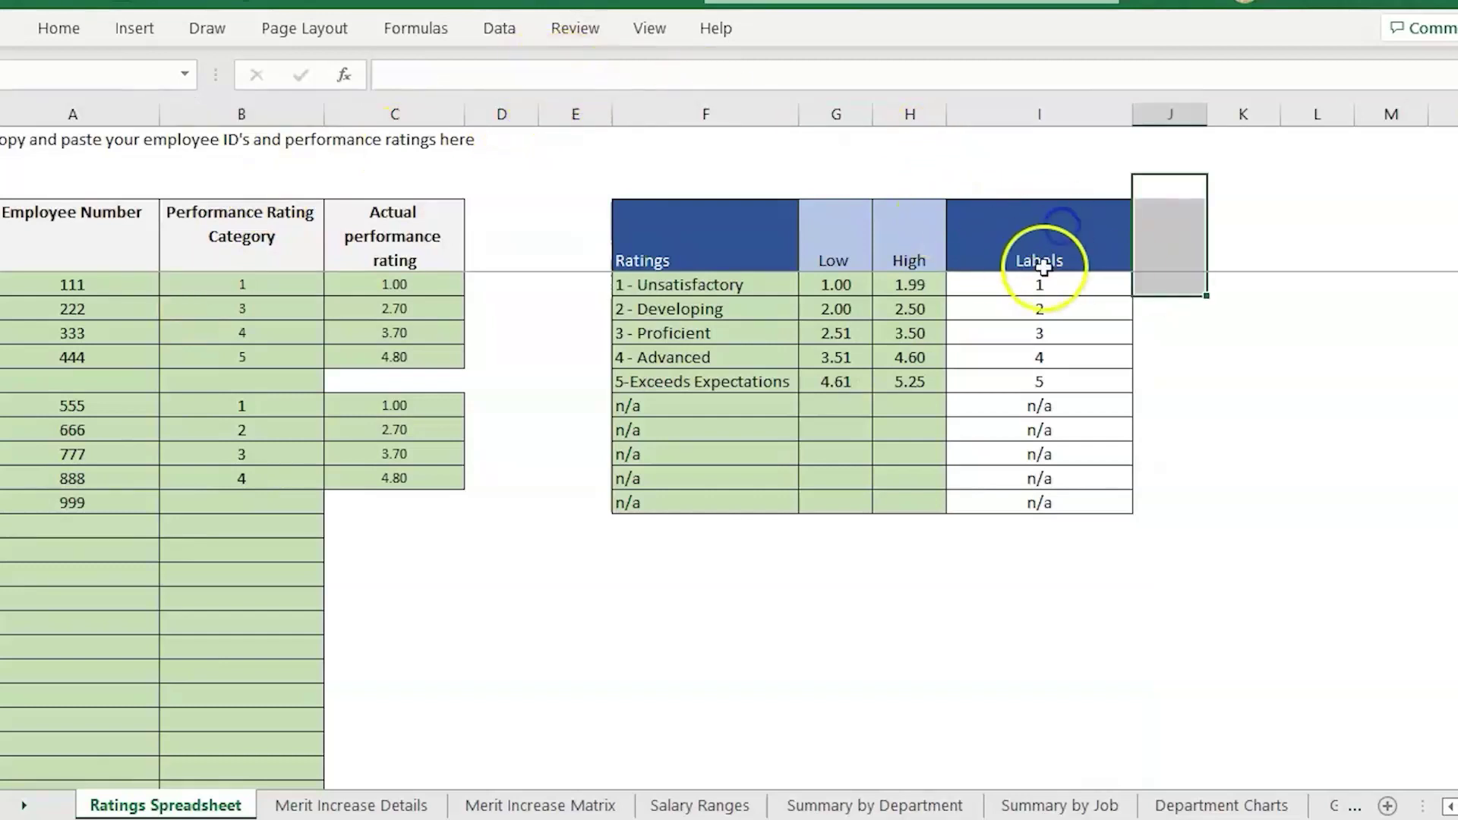
click(1070, 262)
click(403, 804)
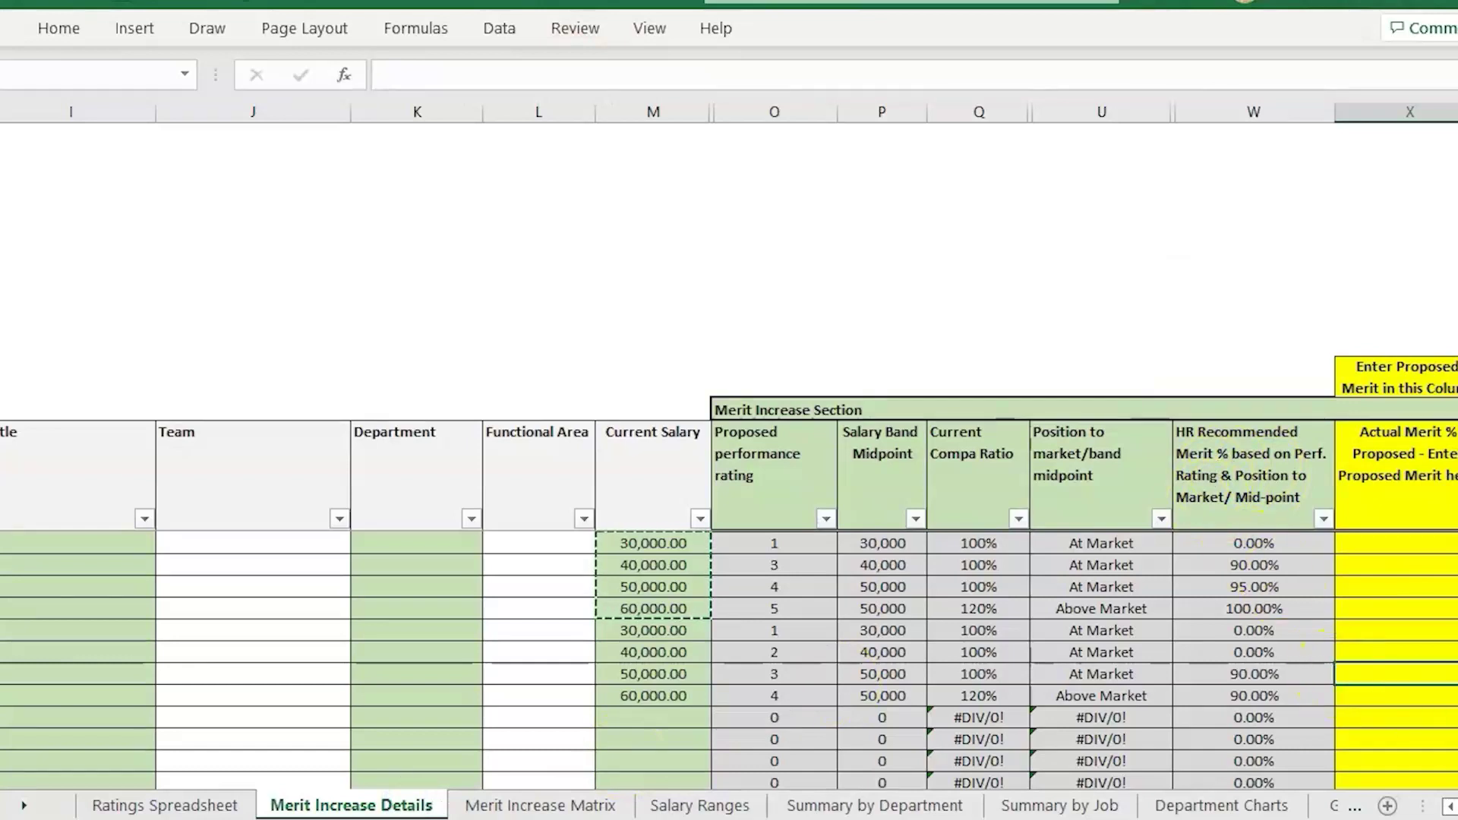
Step: Review column O and the Merit Increase Matrix sheet, then bring up the timesavingtemplates.com browser page
scroll(1409, 689, right, 2)
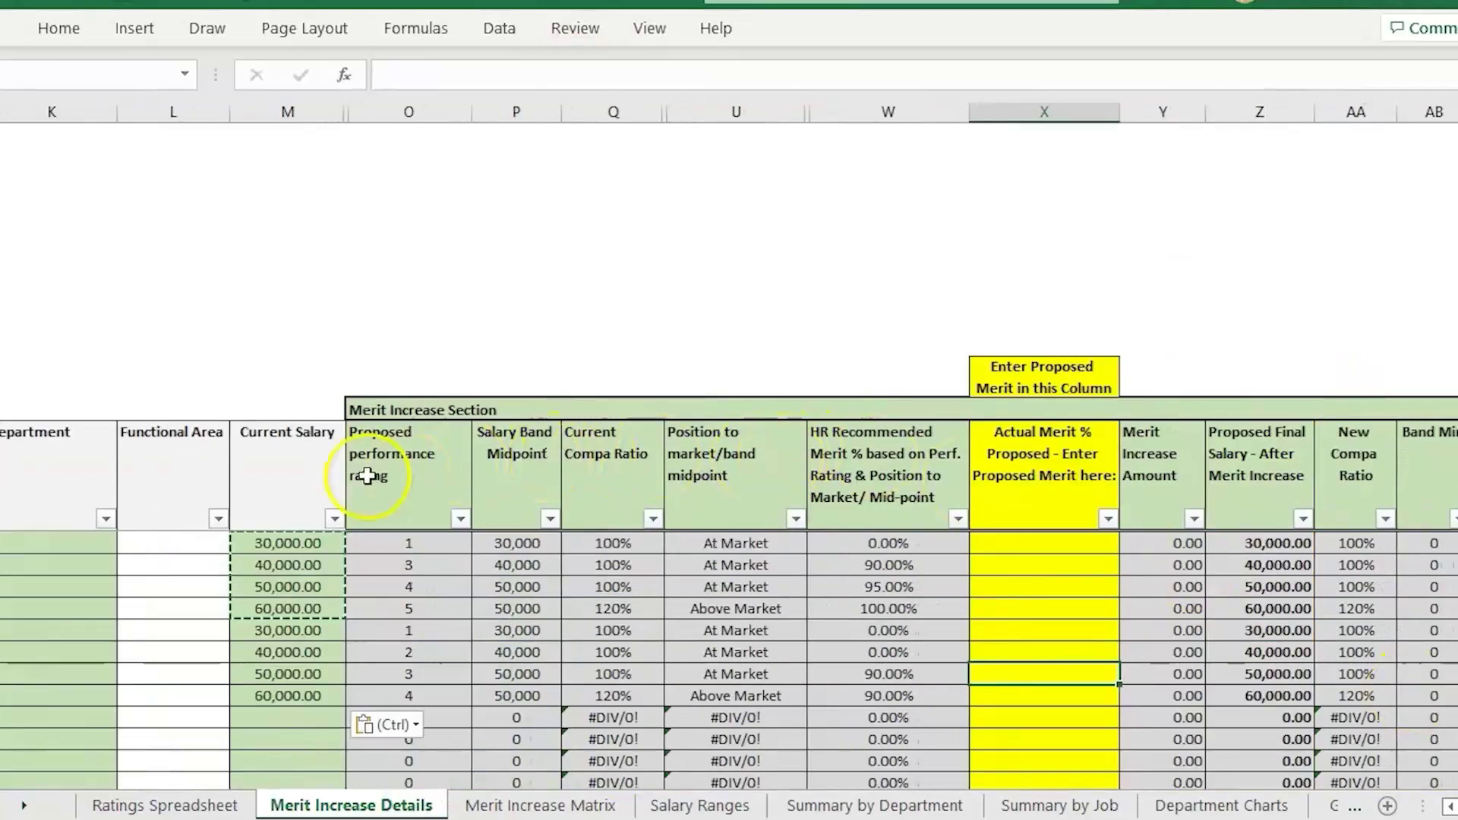
click(440, 107)
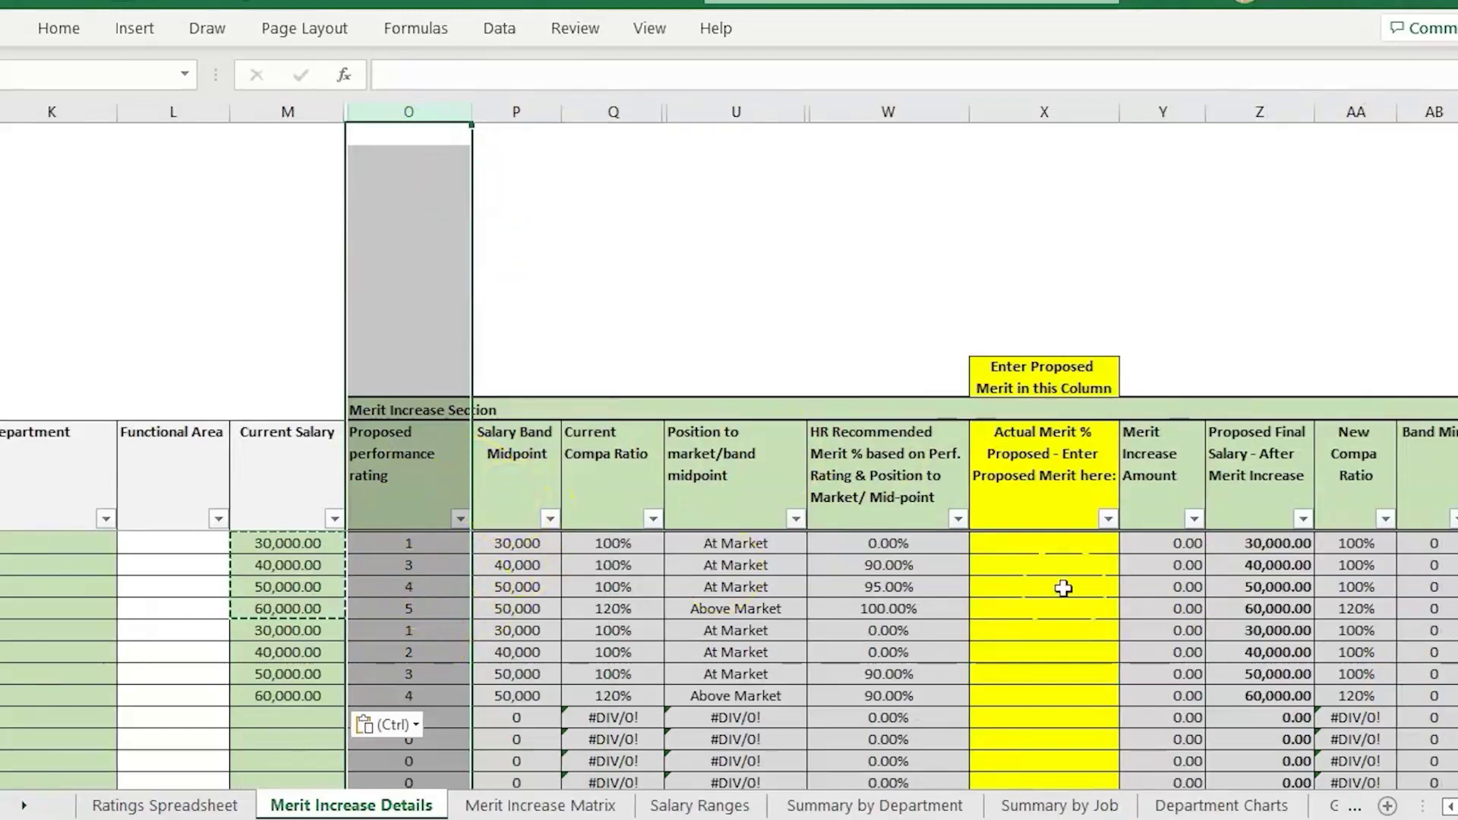
click(508, 807)
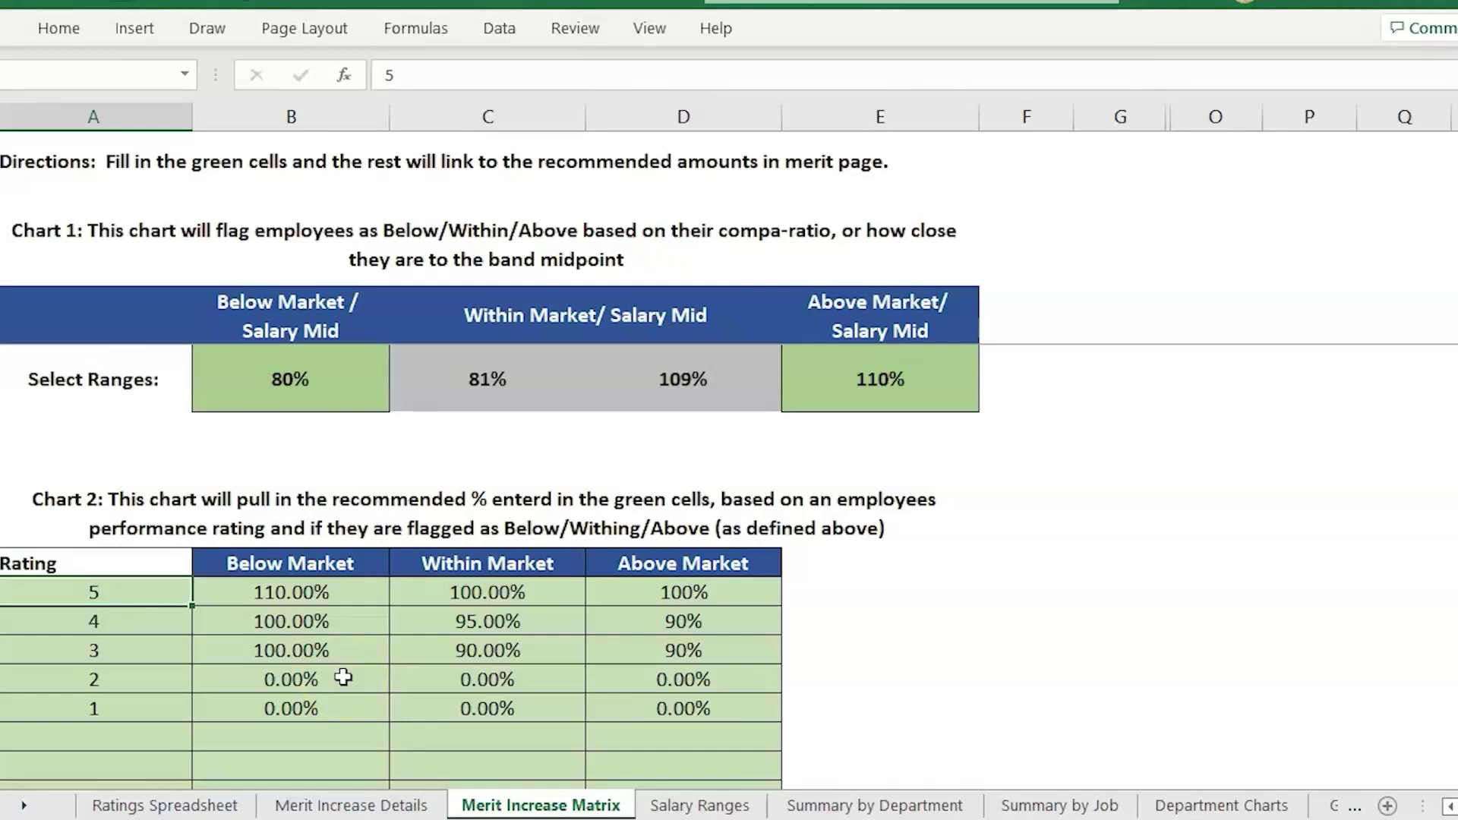
click(696, 794)
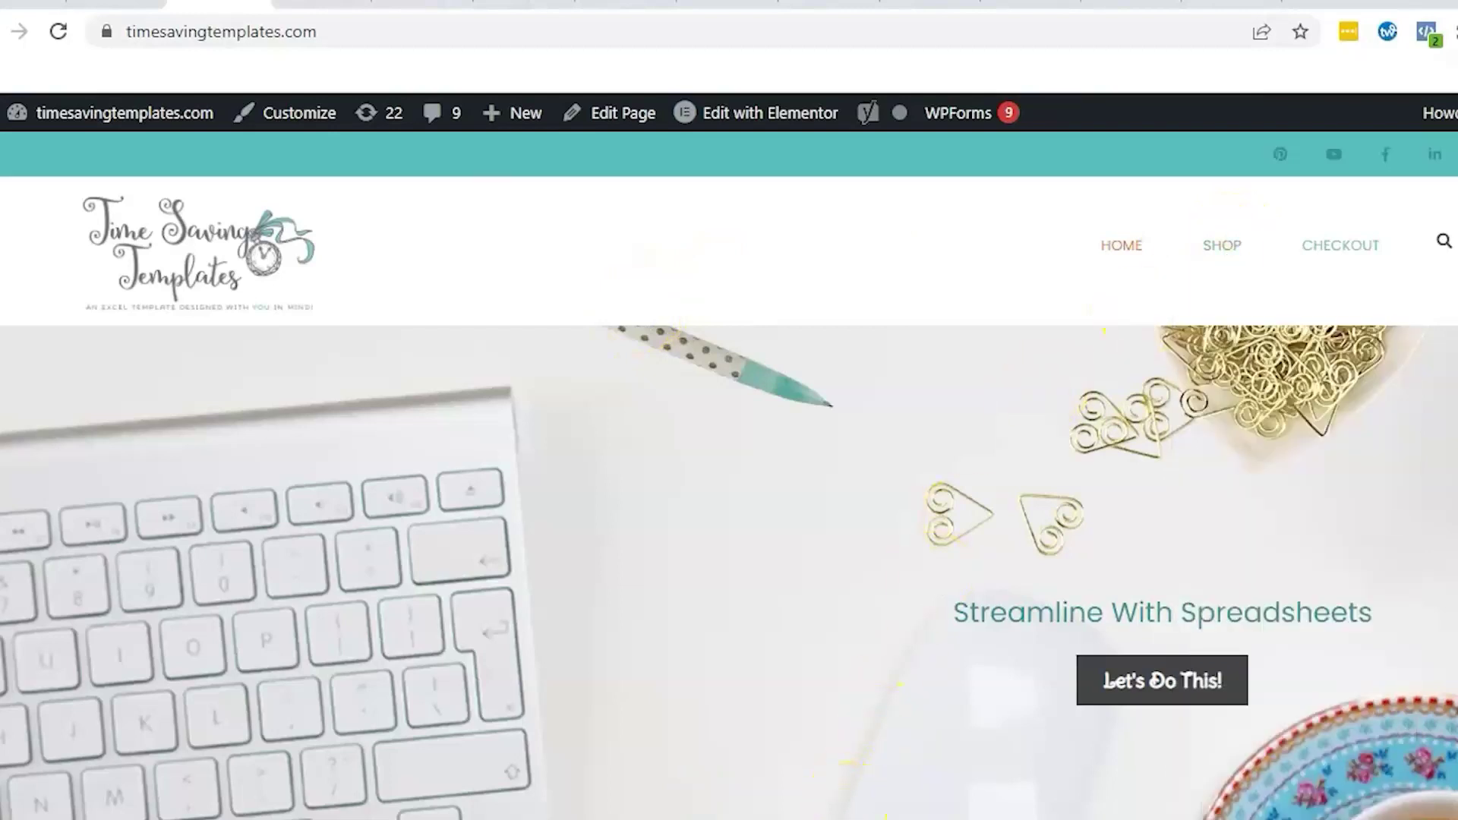
Step: Open the Human Resources Spreadsheets category from the SHOP menu
mouse_move(1225, 256)
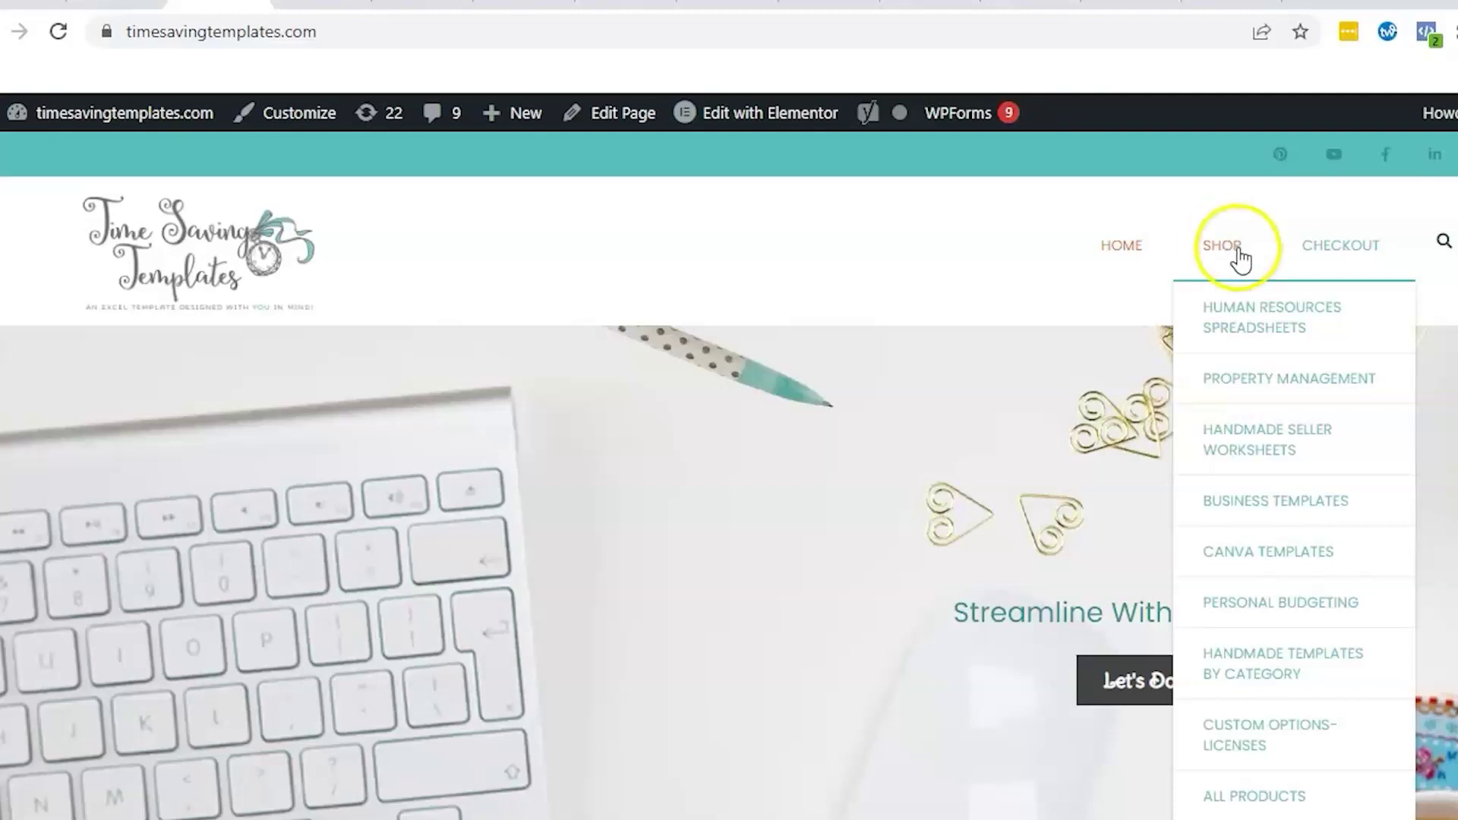
click(1321, 308)
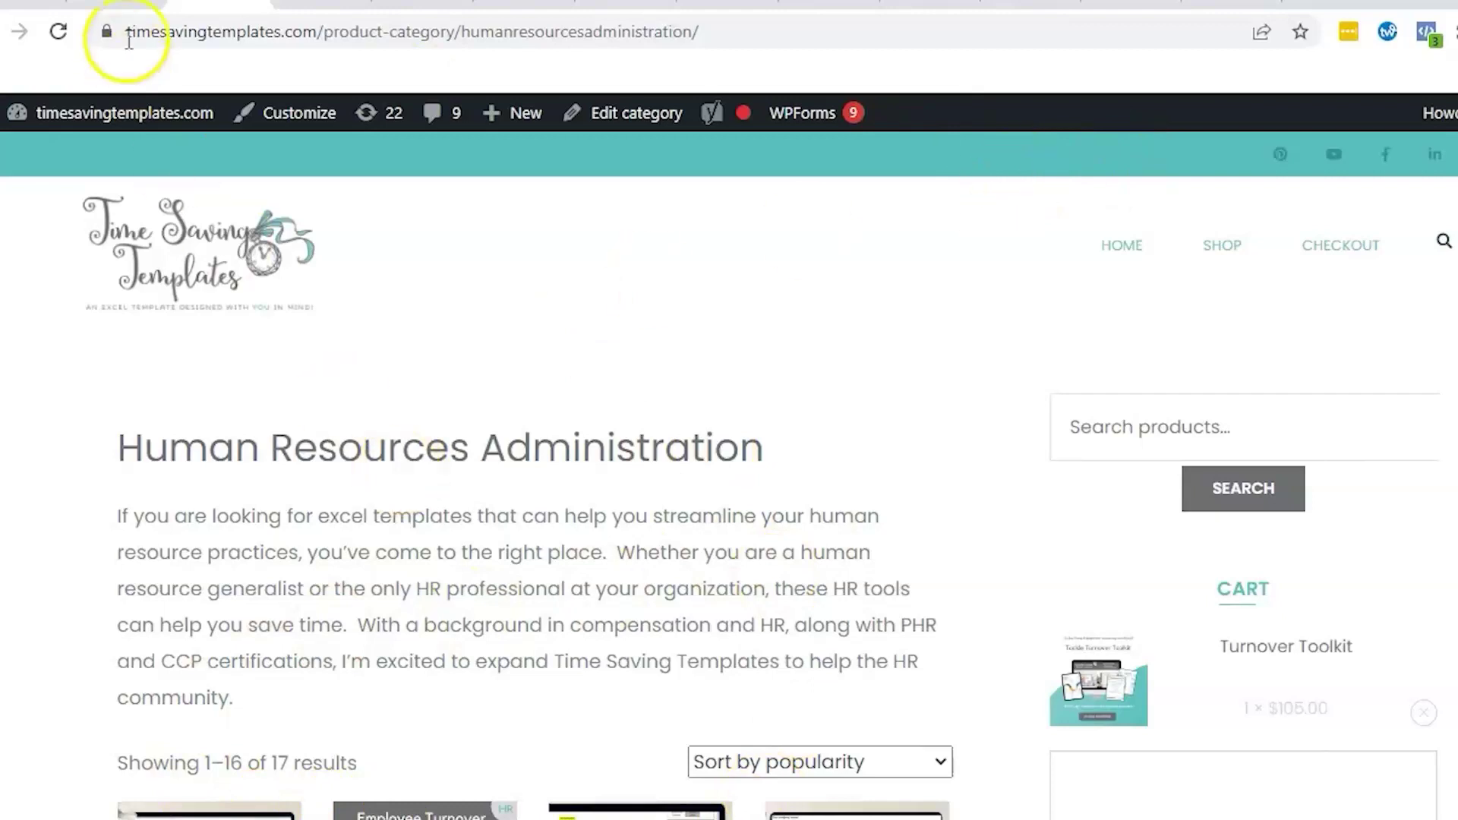
Step: On the FreeResources page, toggle the Human Resources and Compensation Freebies section and scroll through it
click(114, 4)
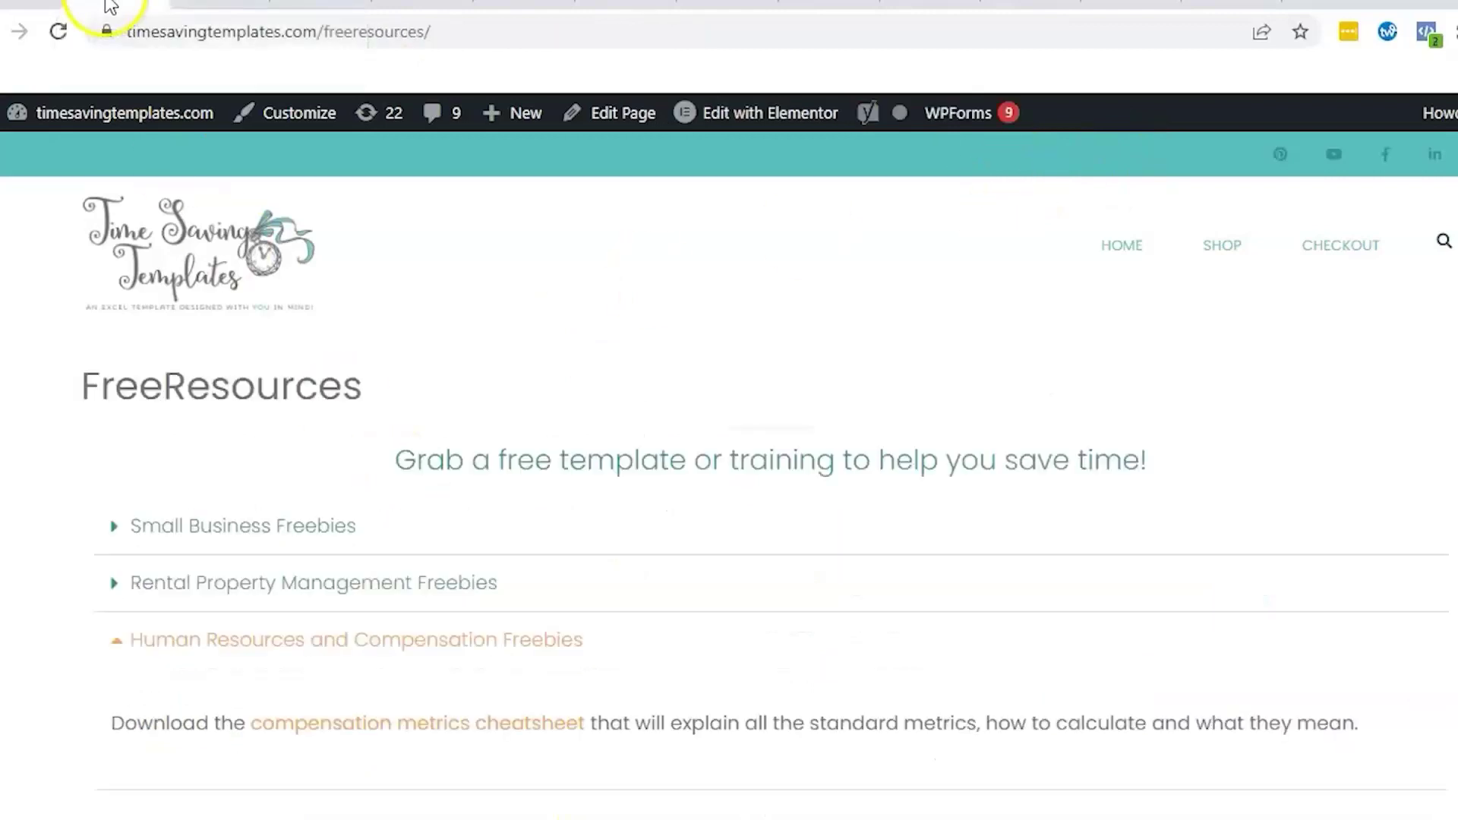
click(117, 642)
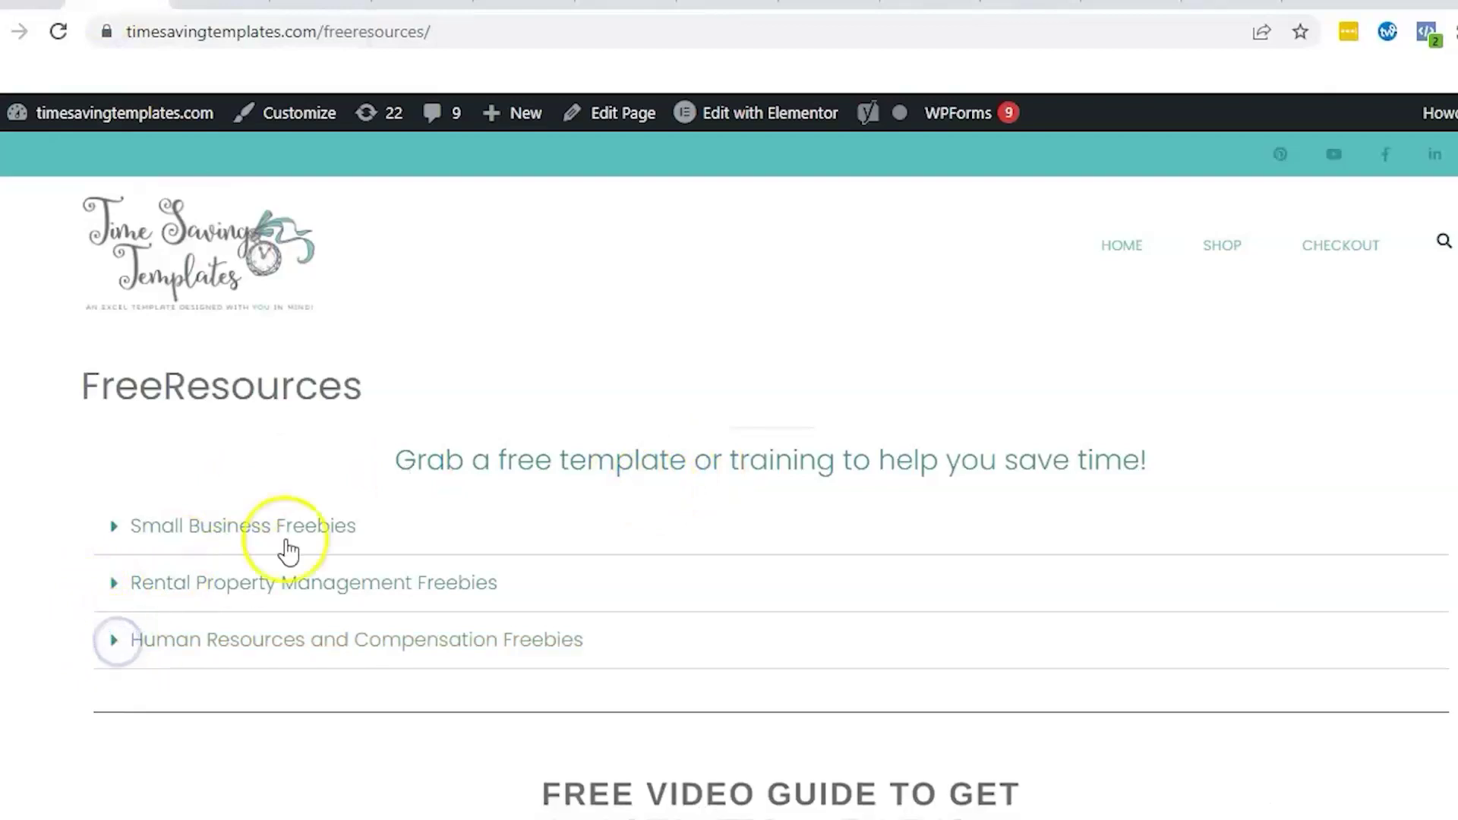
click(115, 644)
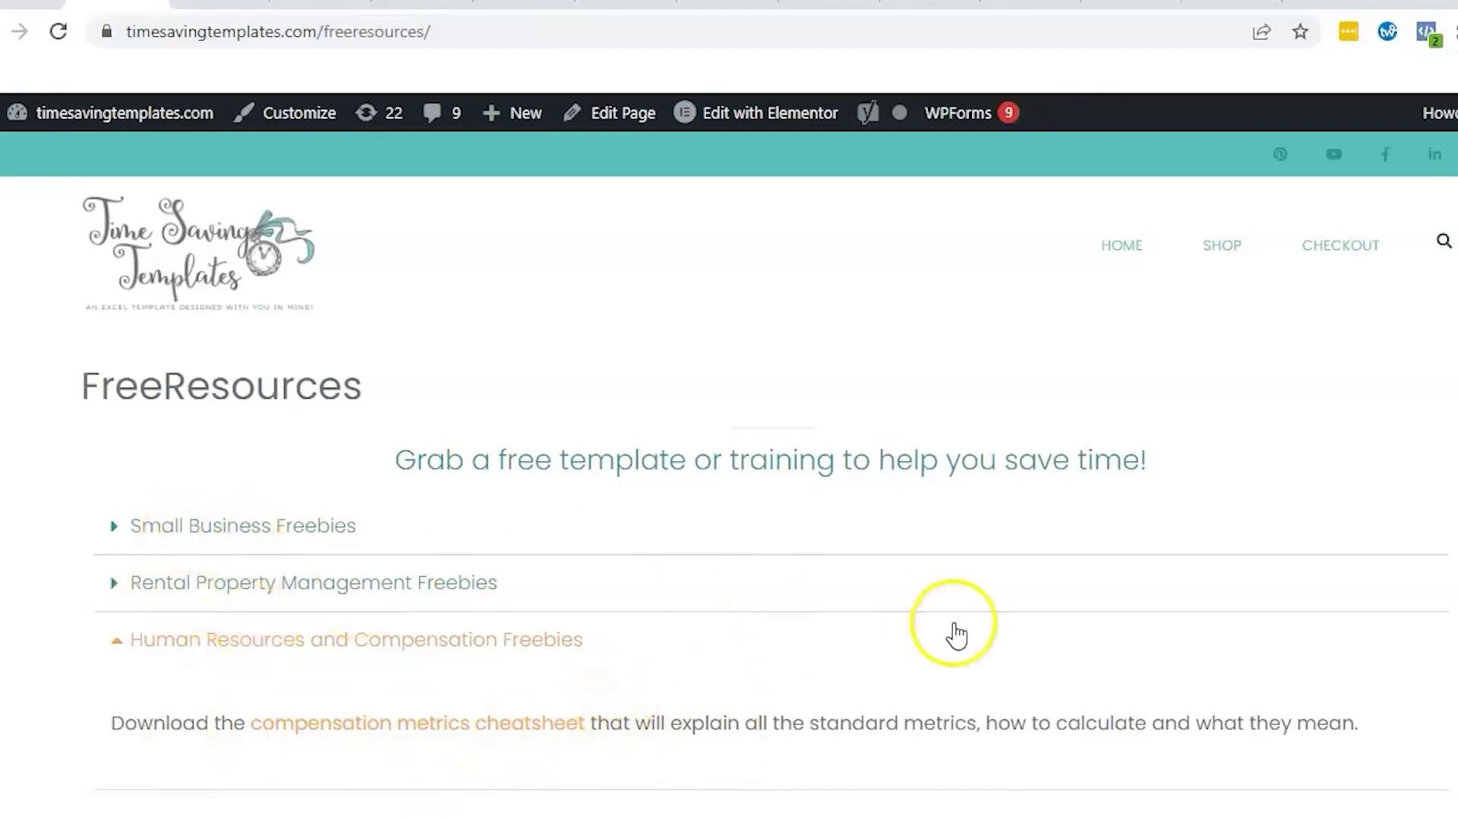
scroll(951, 629, down, 3)
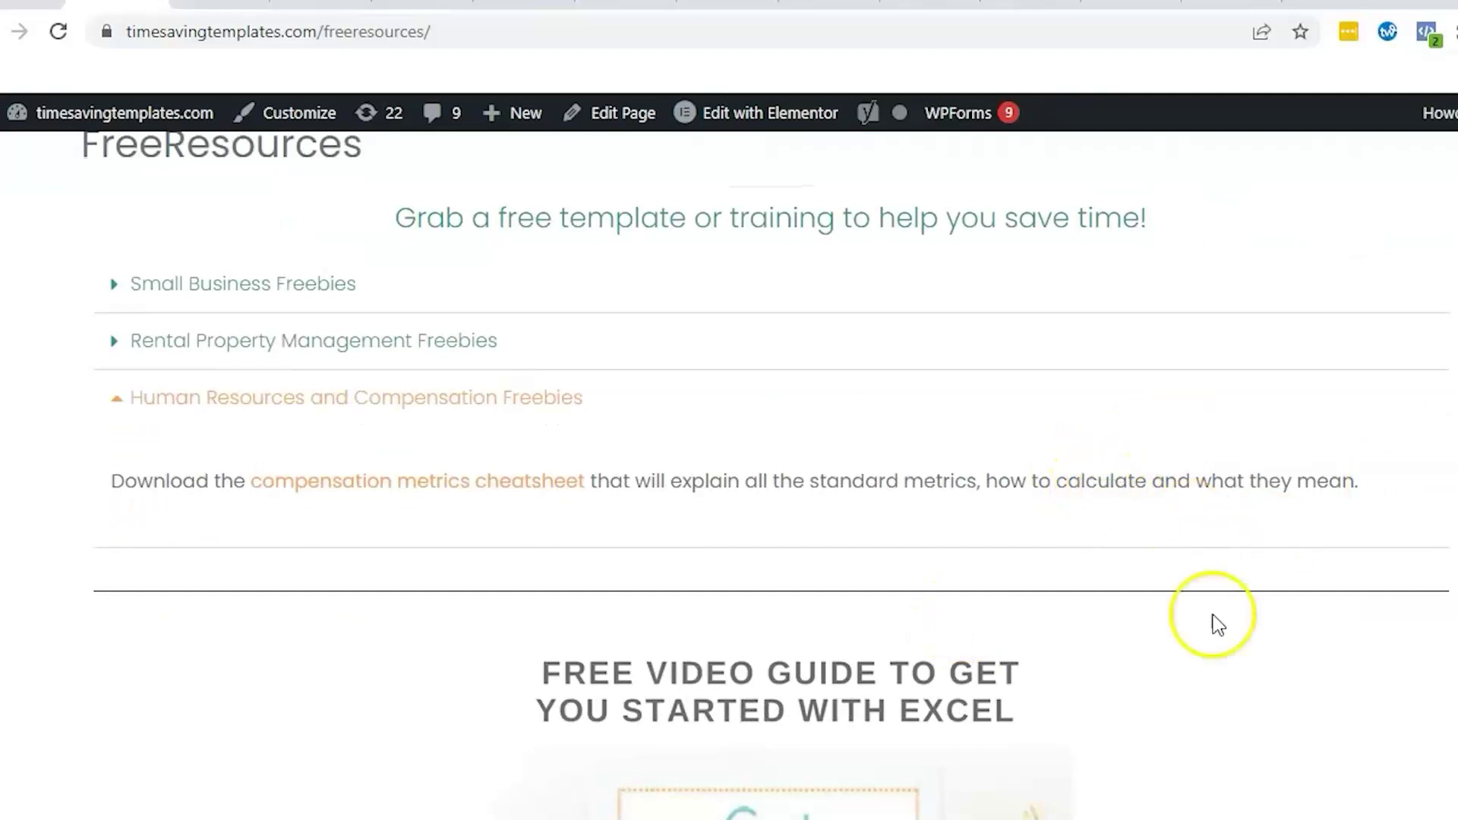
scroll(1056, 614, down, 5)
scroll(1075, 612, down, 3)
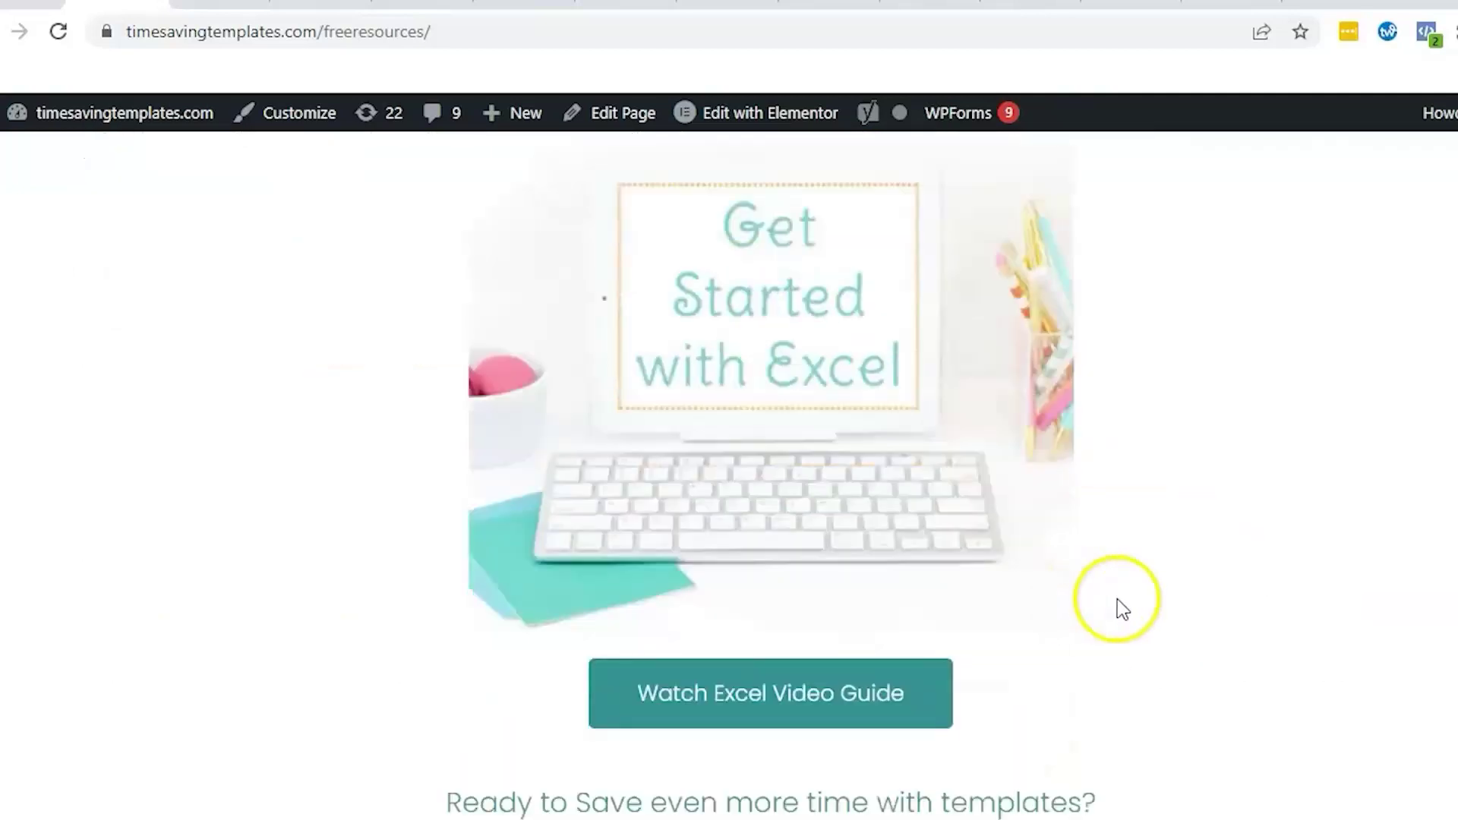
scroll(1279, 604, up, 3)
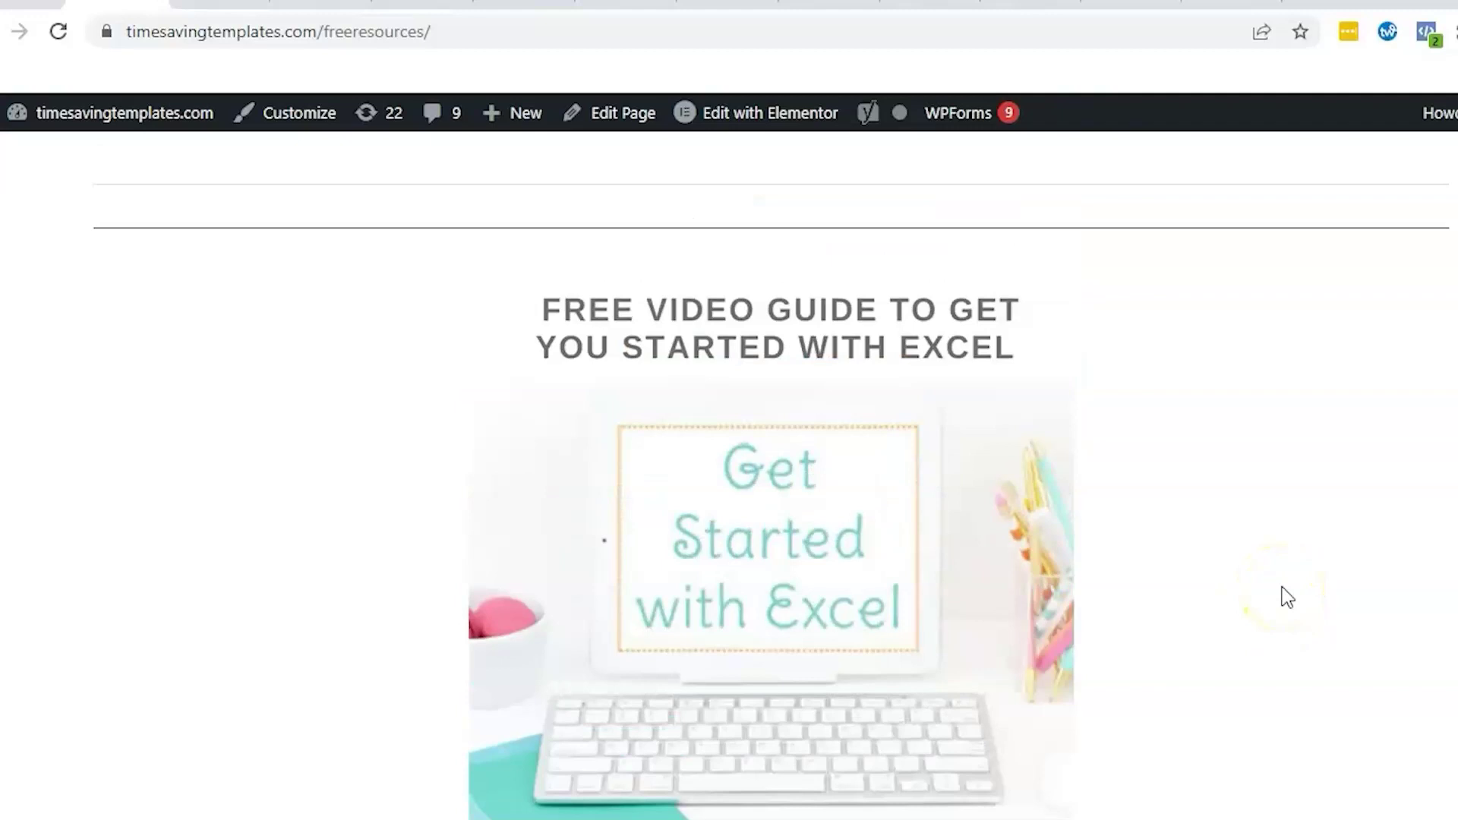